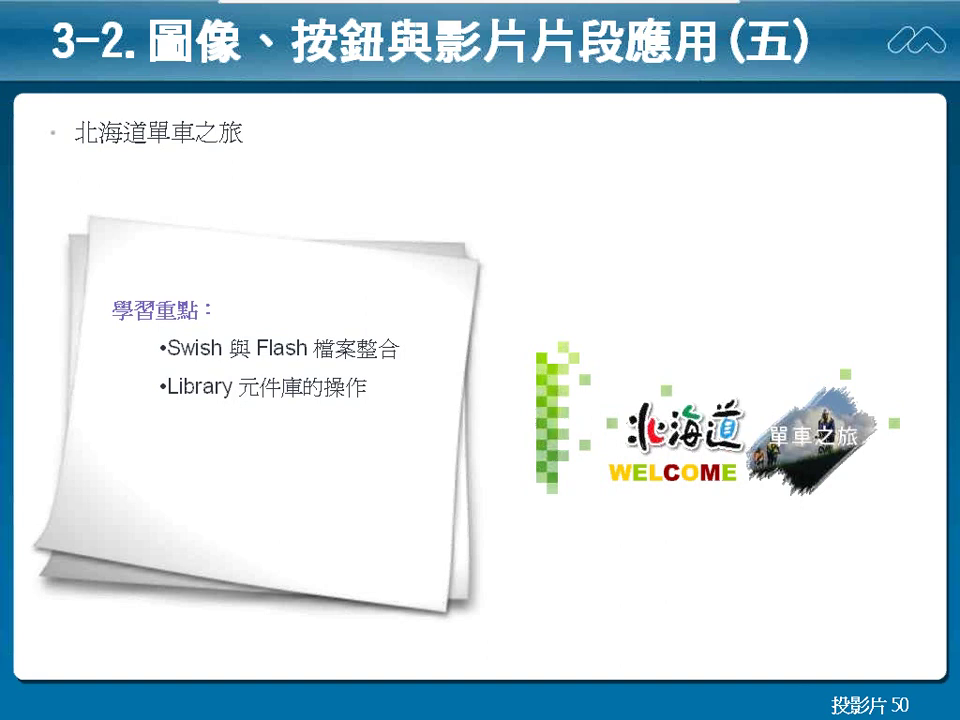
# - Circle the WELCOME text on the slide with the pen, and erase the ink
pyautogui.hotkey('ctrl', 'p')
pyautogui.moveTo(572, 492)
pyautogui.mouseDown()
pyautogui.moveTo(704, 484)
pyautogui.moveTo(767, 468)
pyautogui.moveTo(617, 435)
pyautogui.moveTo(582, 507)
pyautogui.mouseUp()
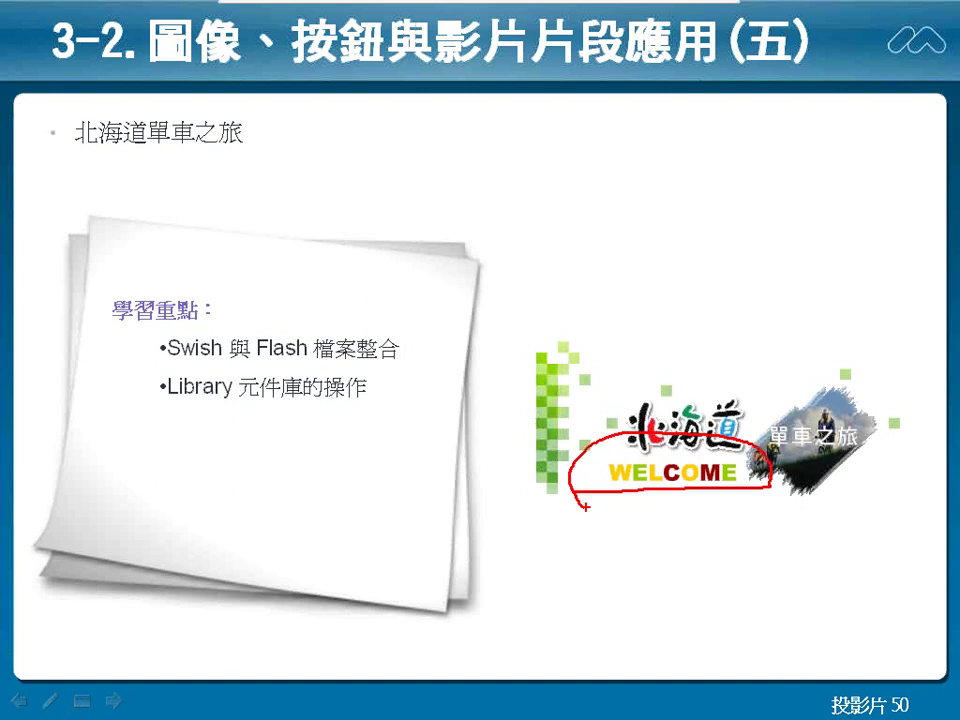
pyautogui.press('e')
pyautogui.hotkey('ctrl', 'a')
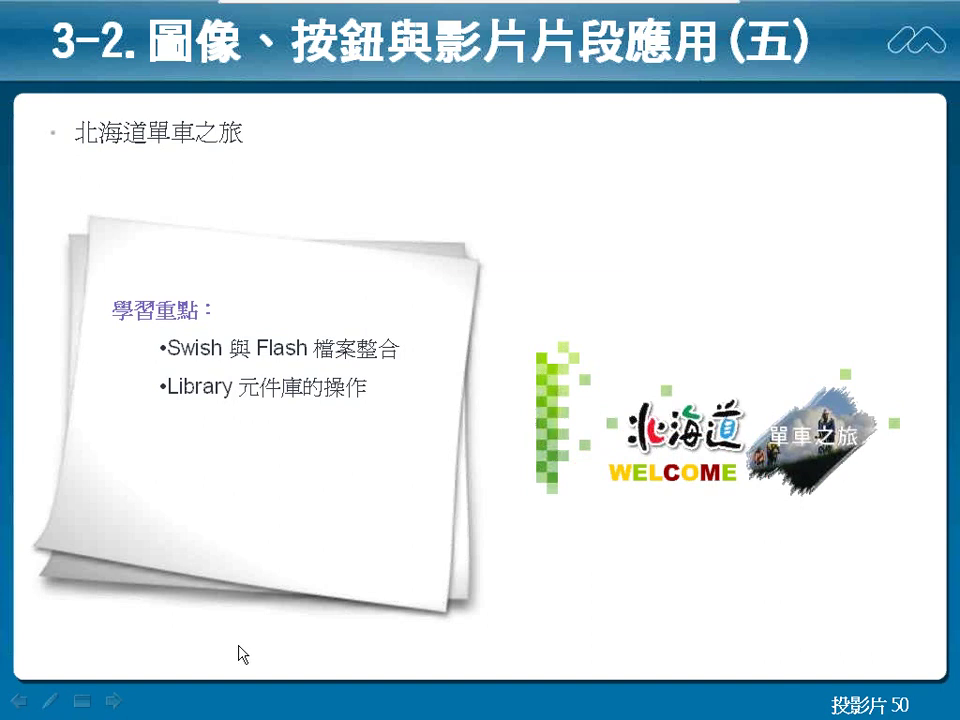
# - Switch to the file explorer and open the 北海道單車之旅 folder inside Lesson4
pyautogui.hotkey('alt', 'Tab')
pyautogui.press('Tab')
pyautogui.press('Tab')
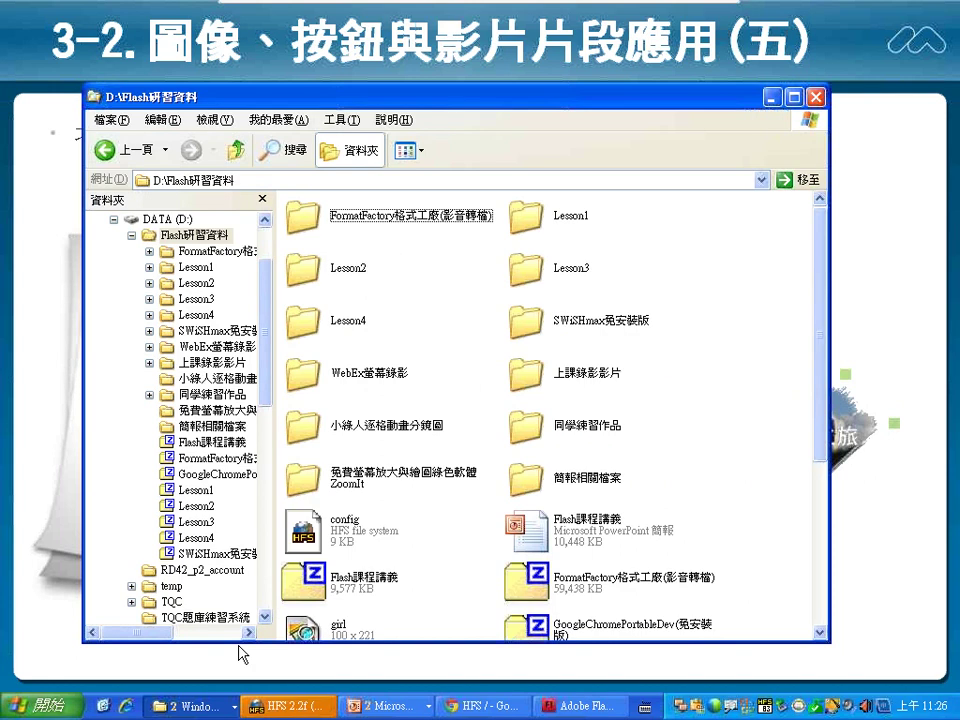
pyautogui.doubleClick(338, 325)
pyautogui.click(527, 328)
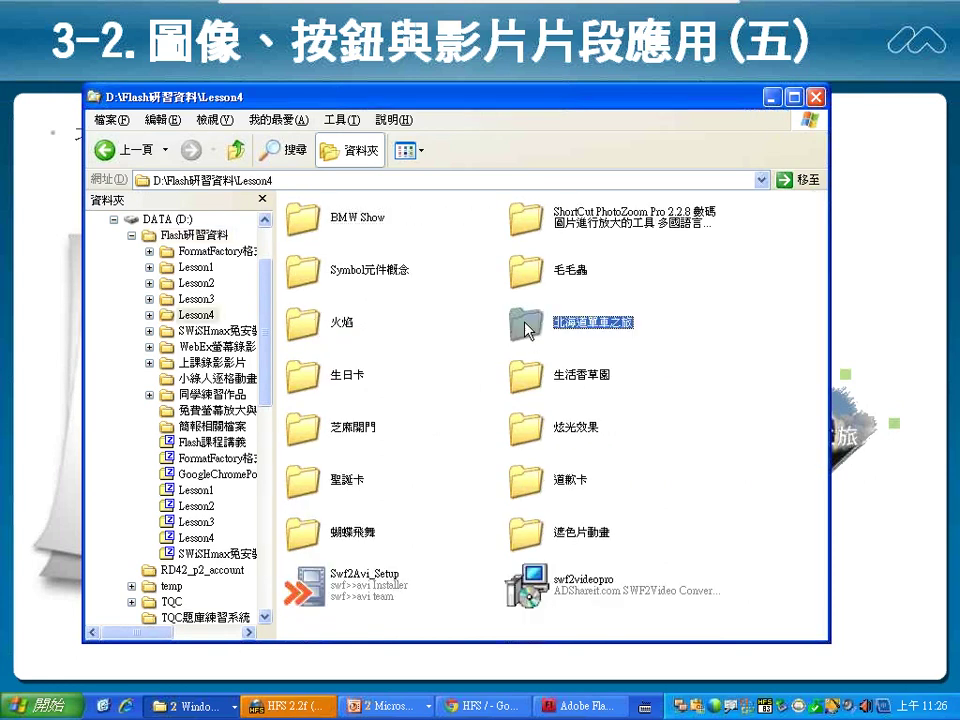
pyautogui.doubleClick(527, 328)
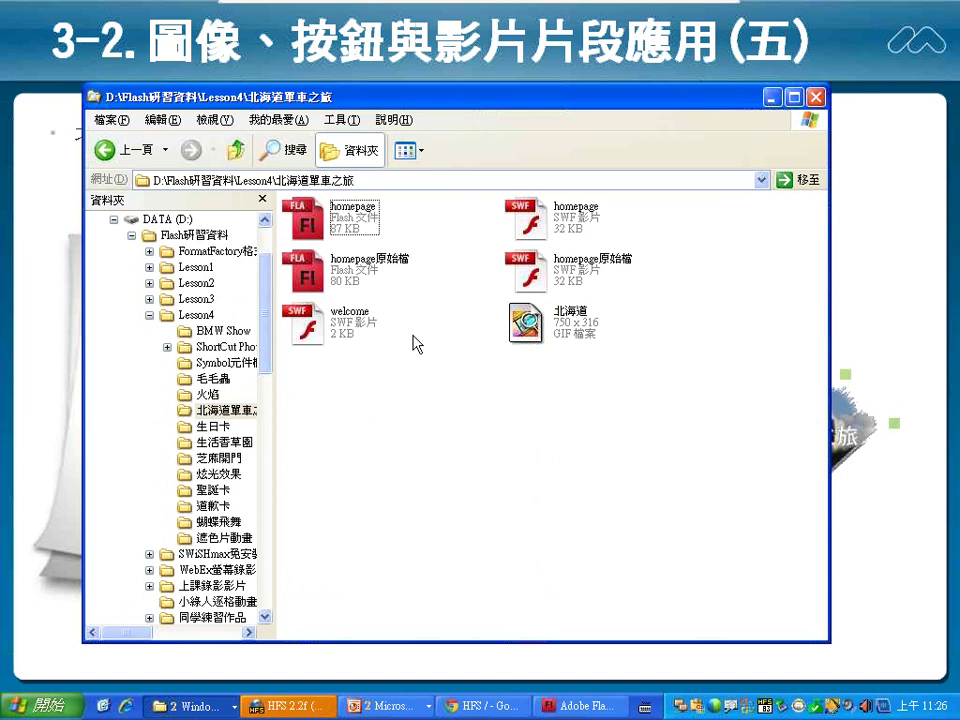
# - Try to open the homepage原始檔 and homepage Flash documents from the 北海道單車之旅 folder
pyautogui.click(322, 280)
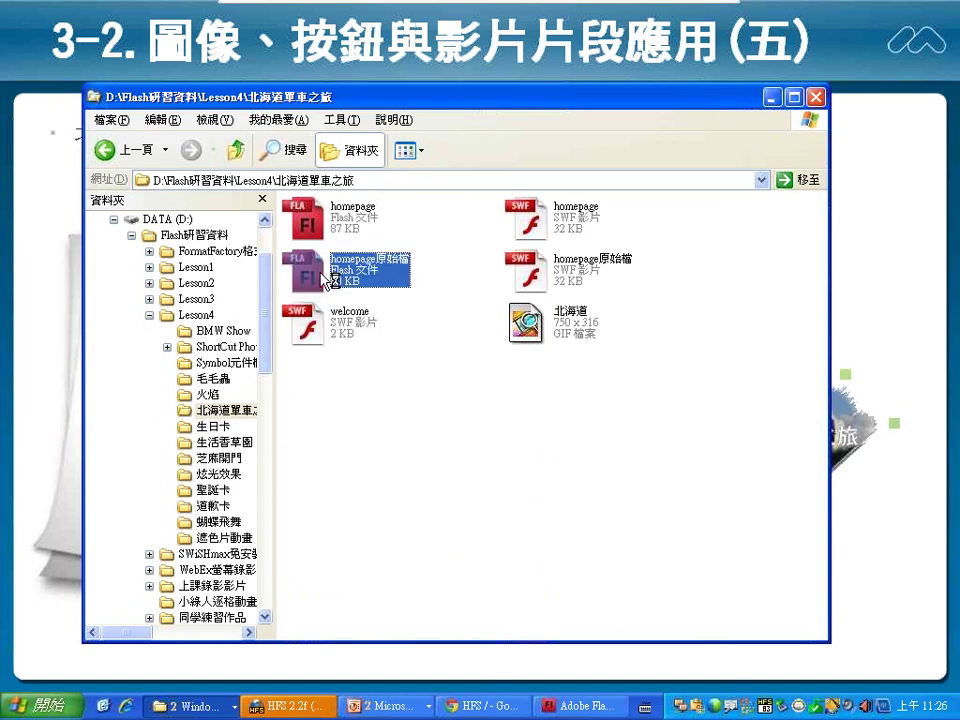
pyautogui.doubleClick(322, 280)
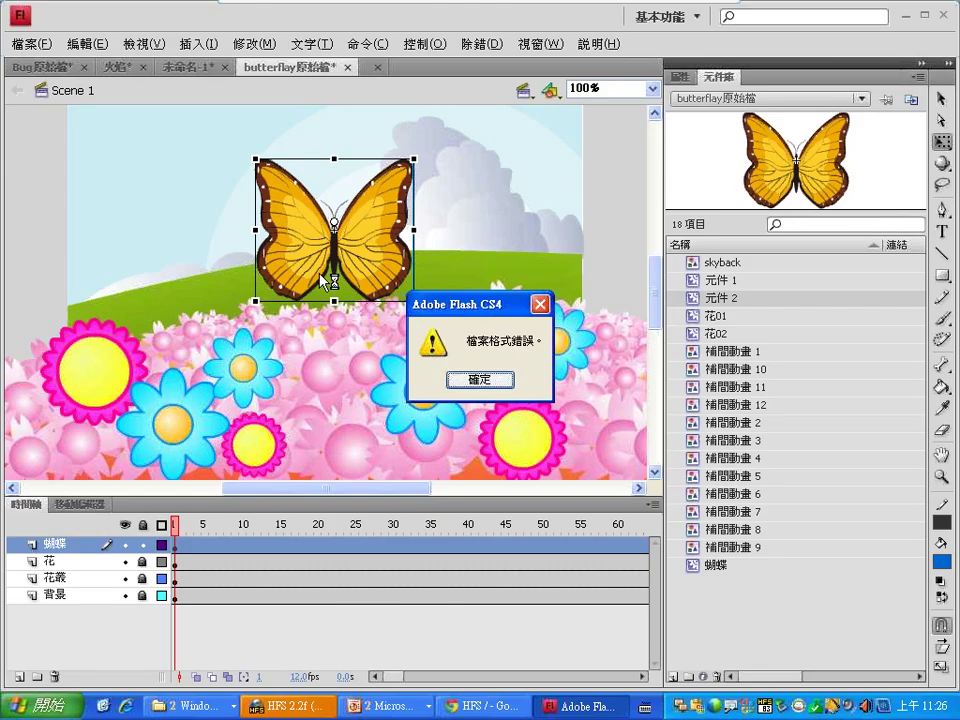
pyautogui.click(476, 381)
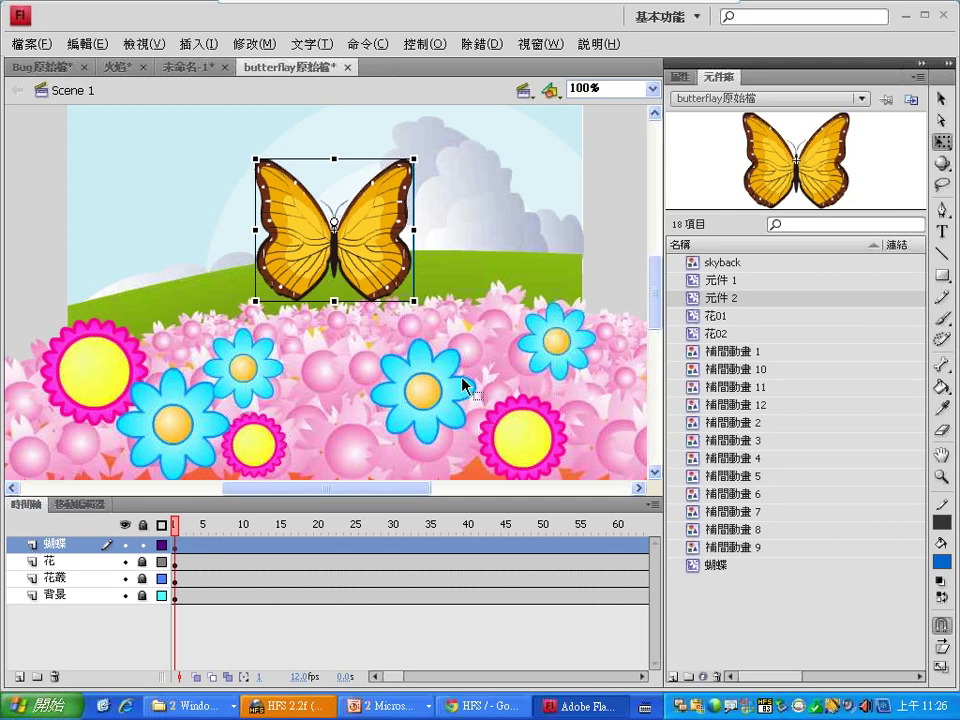
pyautogui.hotkey('alt', 'Tab')
pyautogui.click(312, 228)
pyautogui.doubleClick(312, 228)
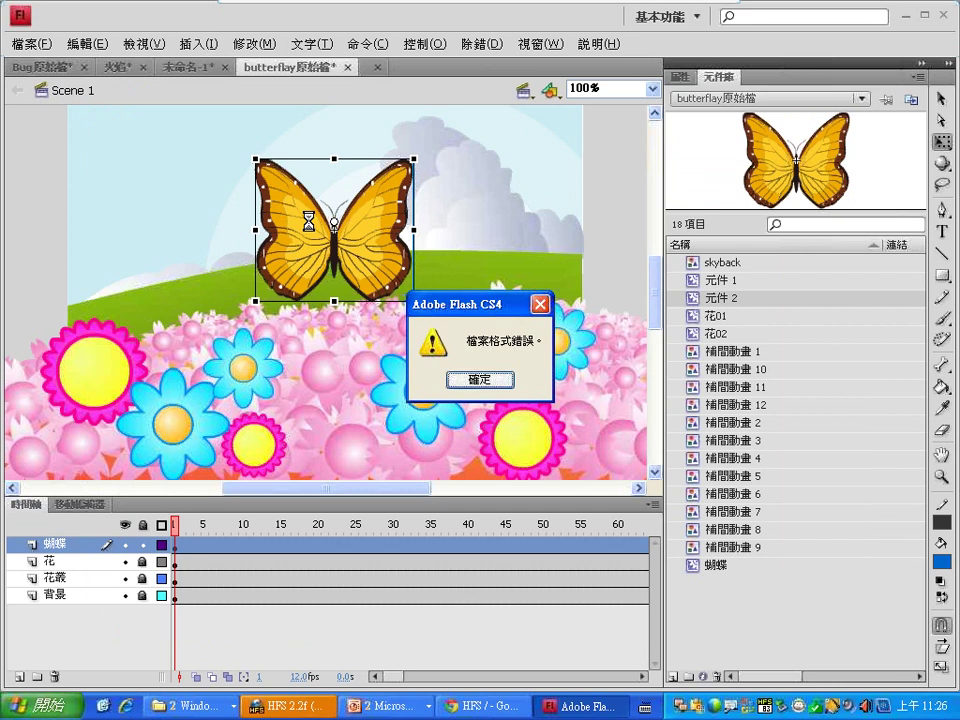
pyautogui.press('Return')
pyautogui.hotkey('alt', 'Tab')
# - Create a new Flash document of type ActionScript 2.0
pyautogui.click(36, 44)
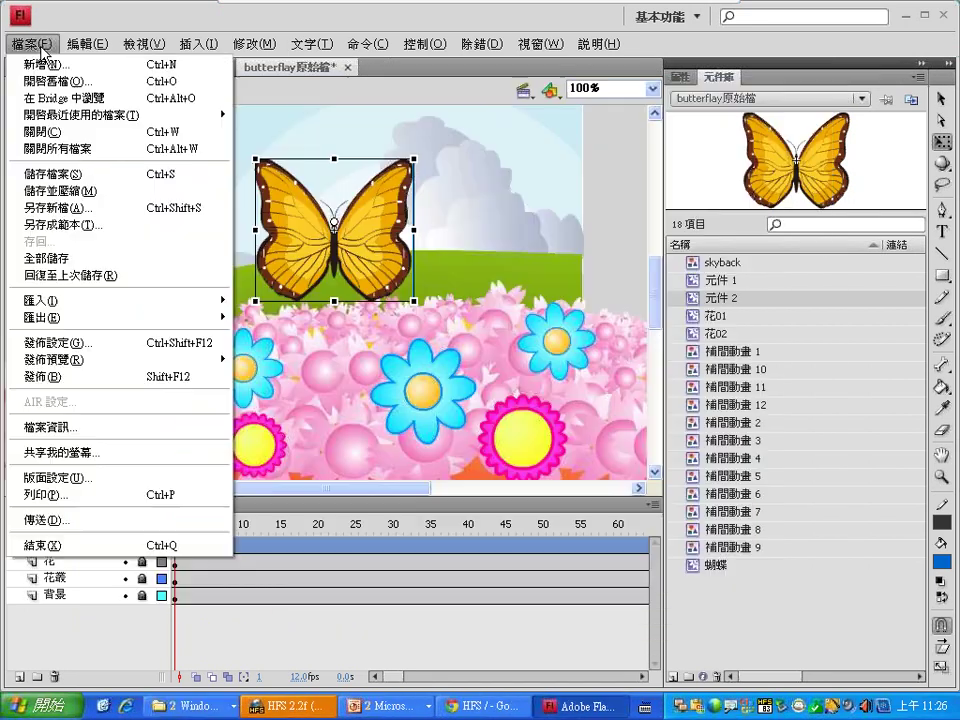
pyautogui.click(40, 64)
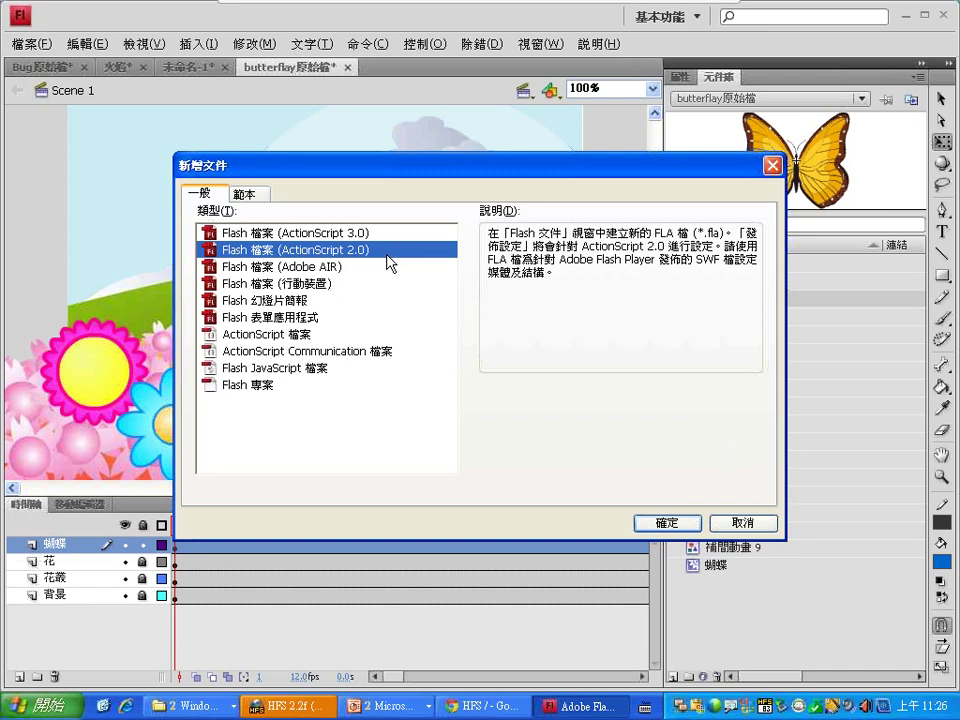
pyautogui.click(655, 525)
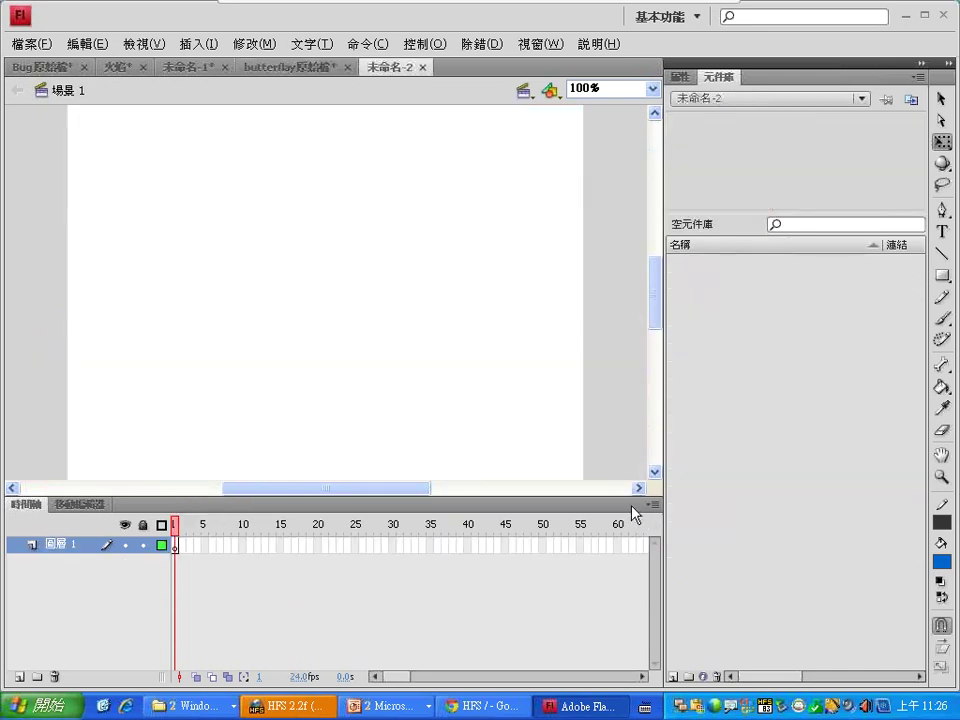
# - Bring the 北海道 GIF image from the 北海道單車之旅 folder onto the stage of the new Flash document
pyautogui.click(200, 705)
pyautogui.click(205, 681)
pyautogui.click(527, 325)
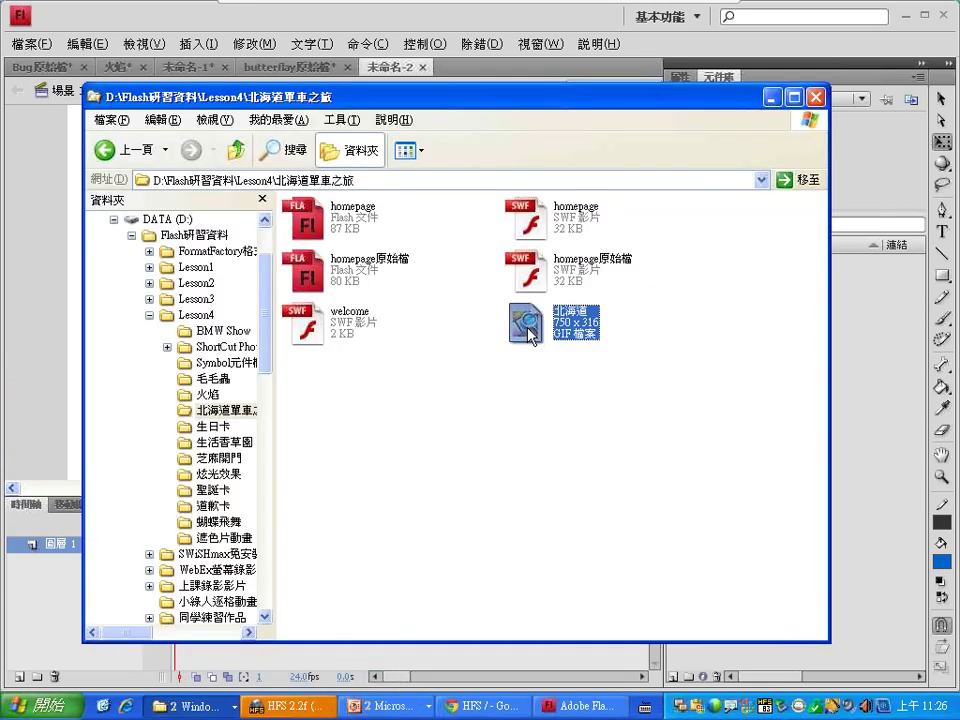
pyautogui.moveTo(530, 328); pyautogui.dragTo(48, 328)
pyautogui.click(140, 15)
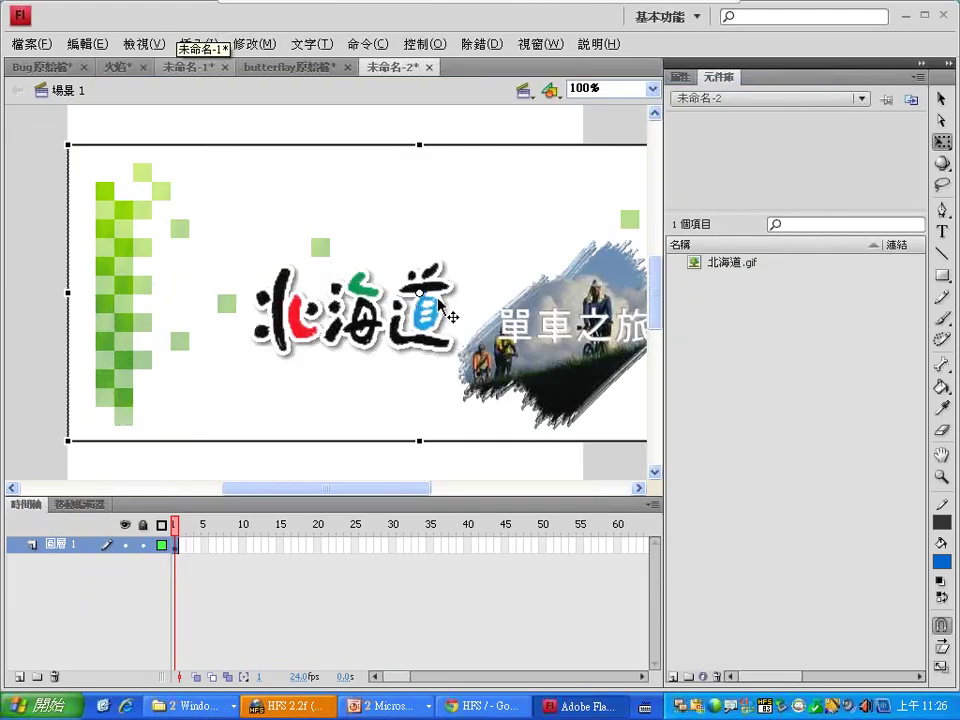
# - Center the 北海道 image horizontally and vertically on the stage
pyautogui.hotkey('ctrl', 'alt', '2')
pyautogui.hotkey('ctrl', 'alt', '5')
pyautogui.moveTo(463, 308); pyautogui.dragTo(457, 308)
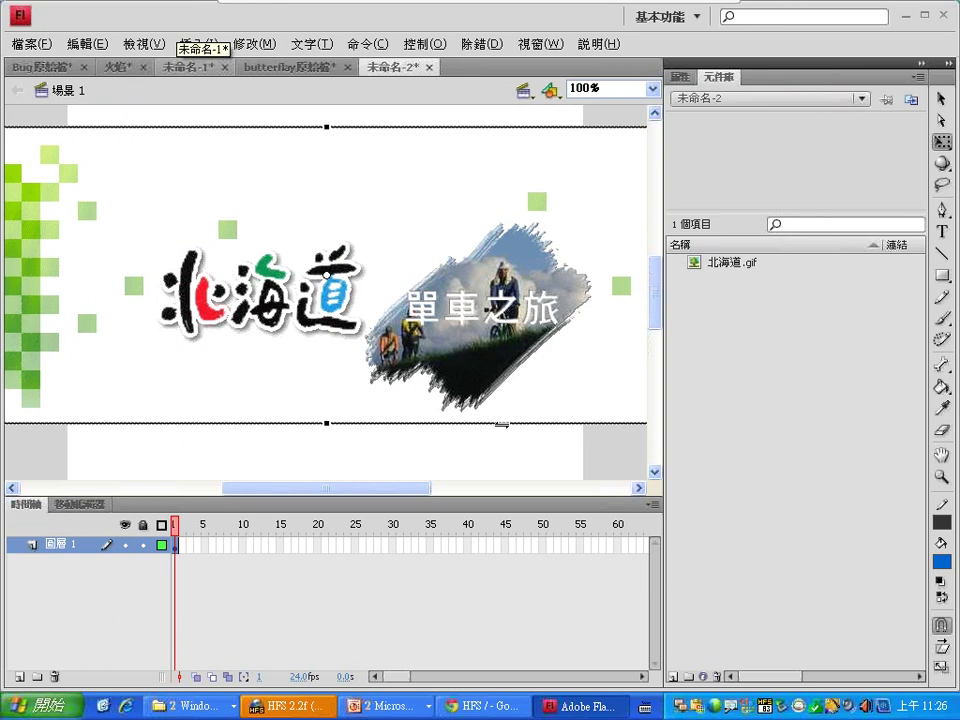
pyautogui.click(490, 453)
# - Rename the layer holding the image as 背景
pyautogui.doubleClick(55, 544)
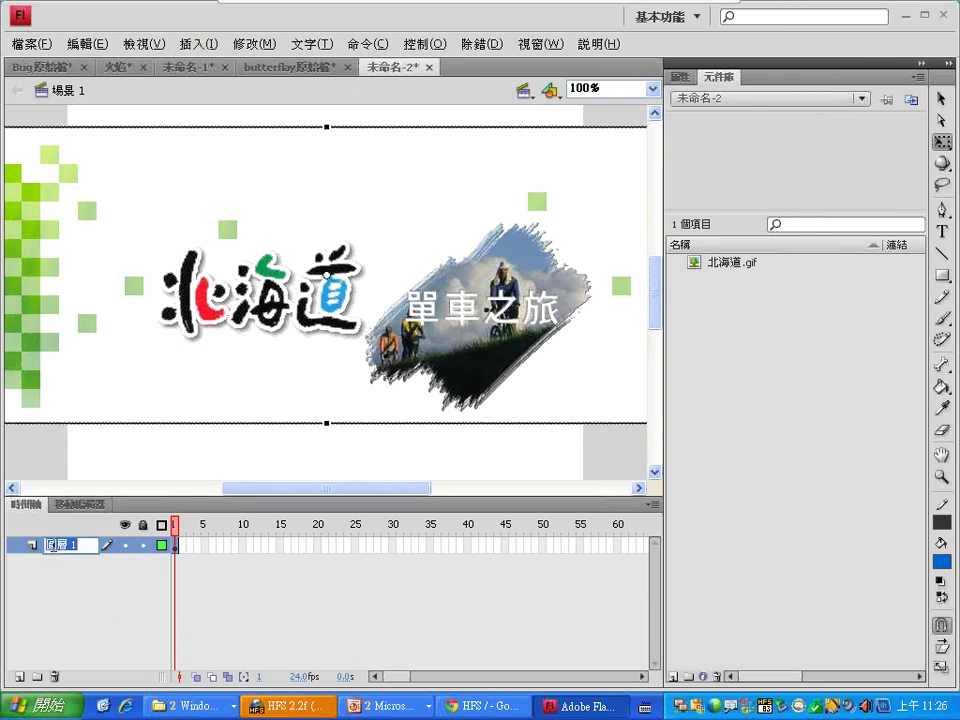
pyautogui.write('背')
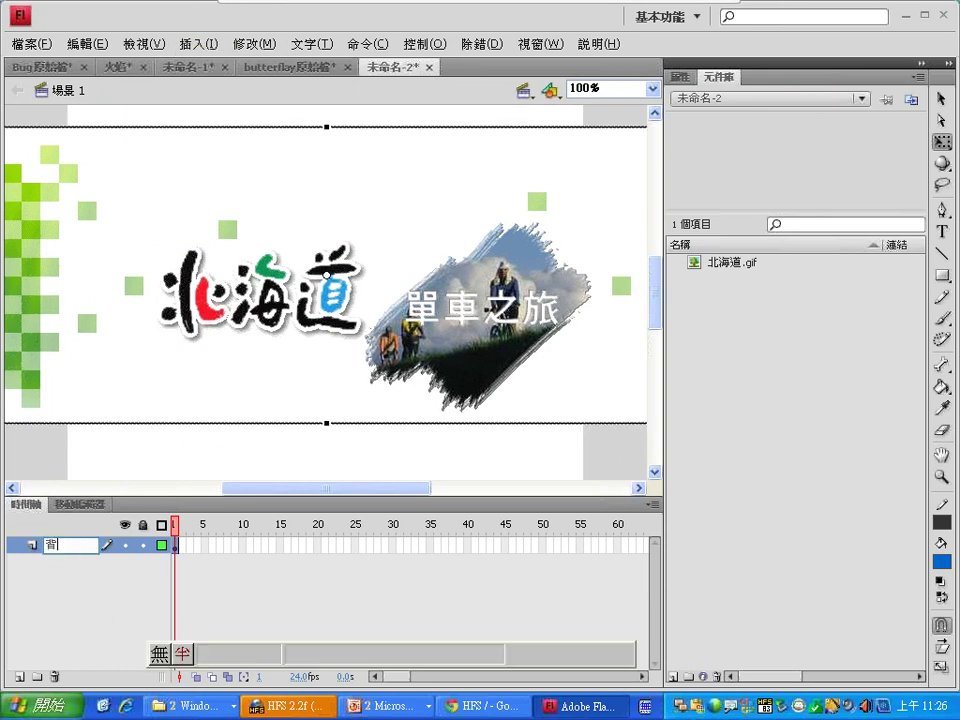
pyautogui.write('景')
pyautogui.click(56, 553)
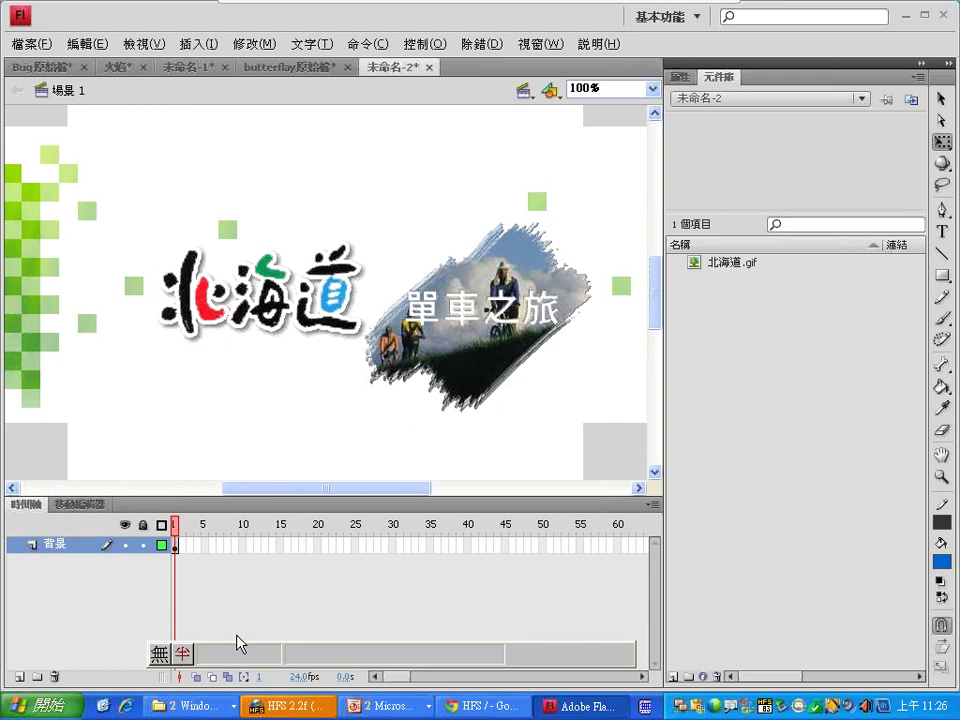
# - Launch SWiSHmax from the SWiSHmax免安裝版 folder and dismiss its startup prompt
pyautogui.click(225, 705)
pyautogui.click(221, 682)
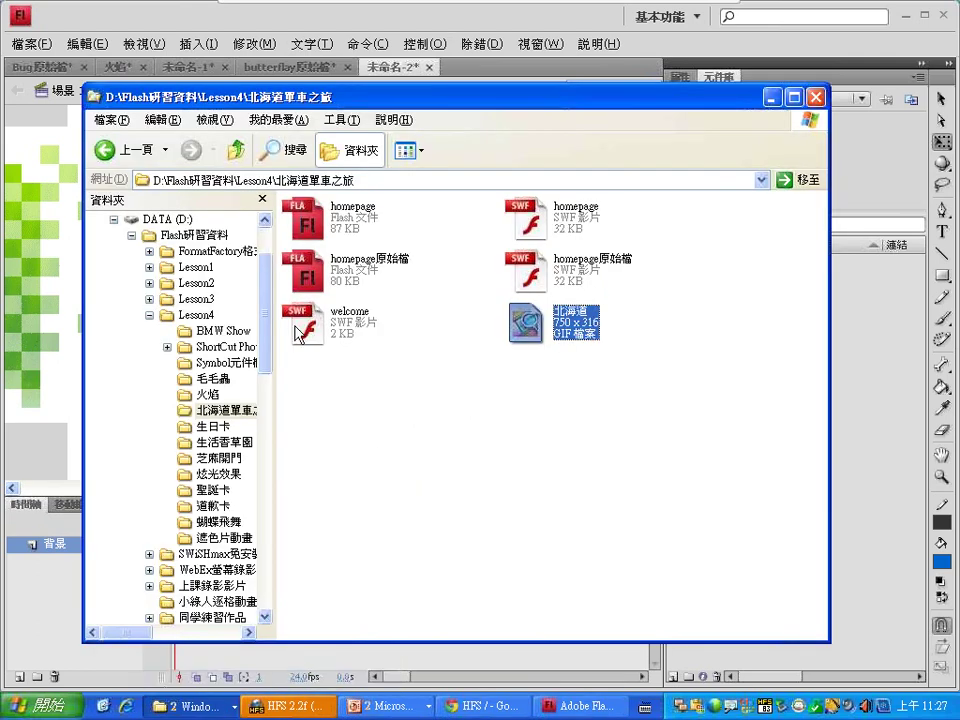
pyautogui.click(149, 315)
pyautogui.click(215, 331)
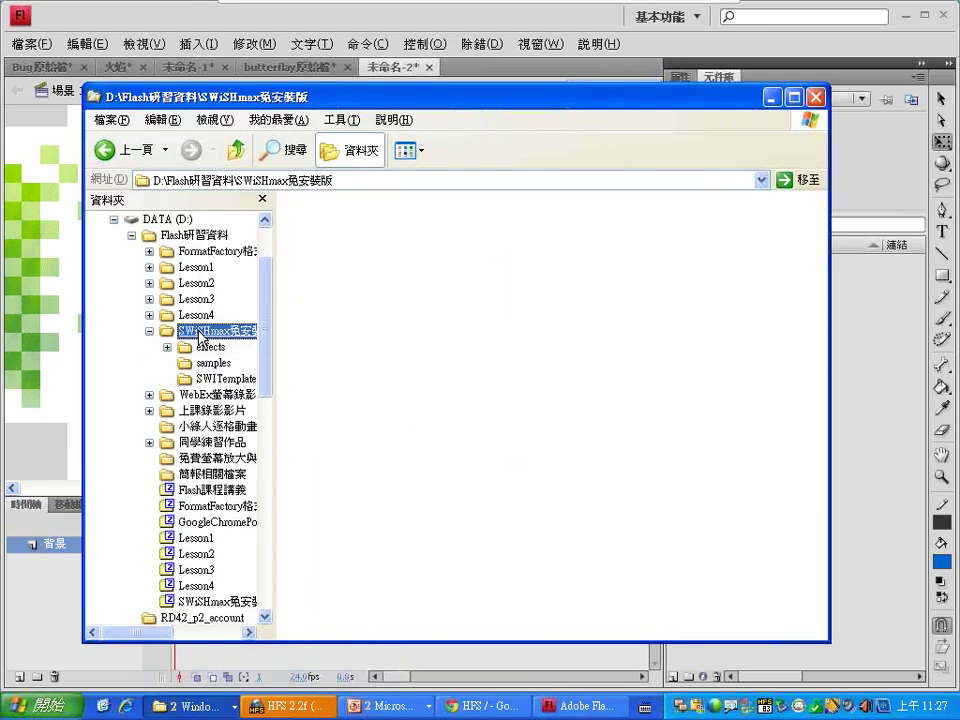
pyautogui.doubleClick(316, 434)
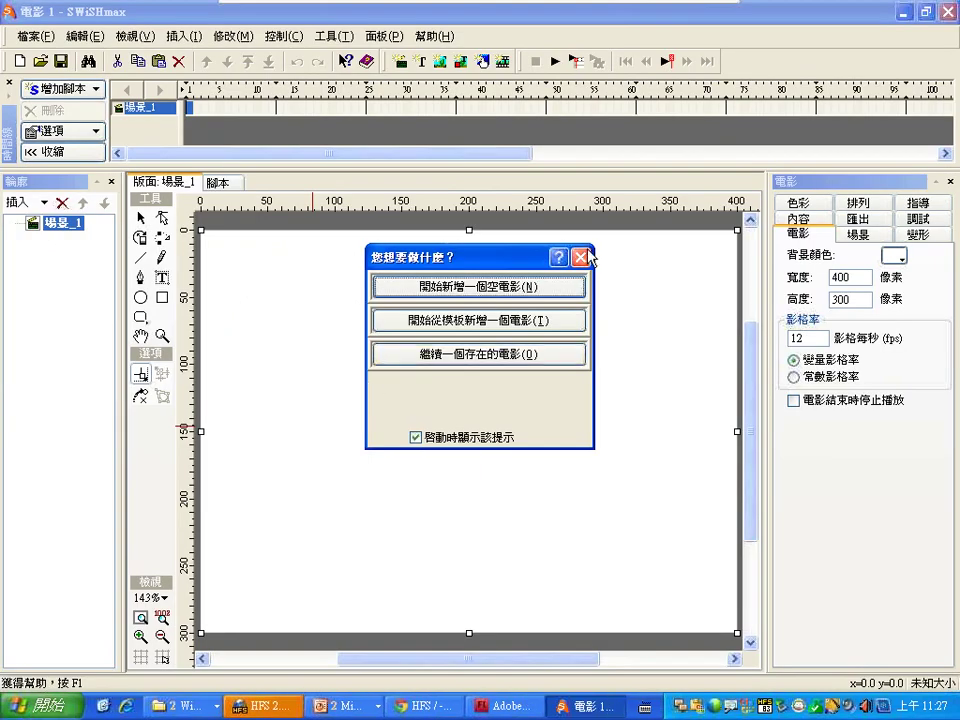
pyautogui.click(580, 257)
# - Start a text object at 100% zoom and replace its default text with WELCOME
pyautogui.click(856, 302)
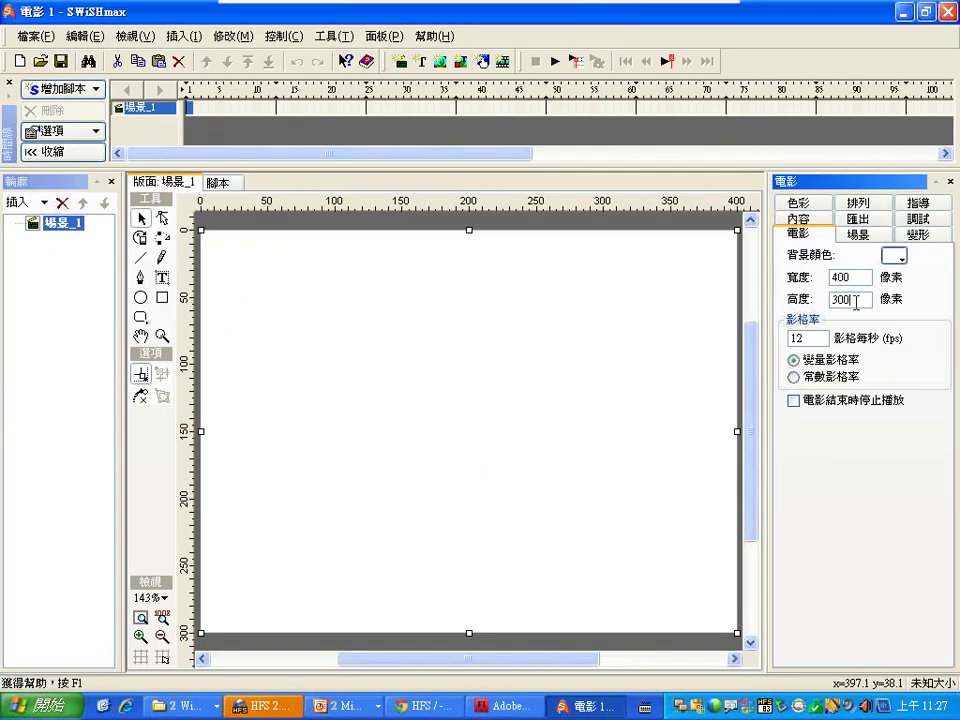
pyautogui.doubleClick(856, 302)
pyautogui.click(163, 620)
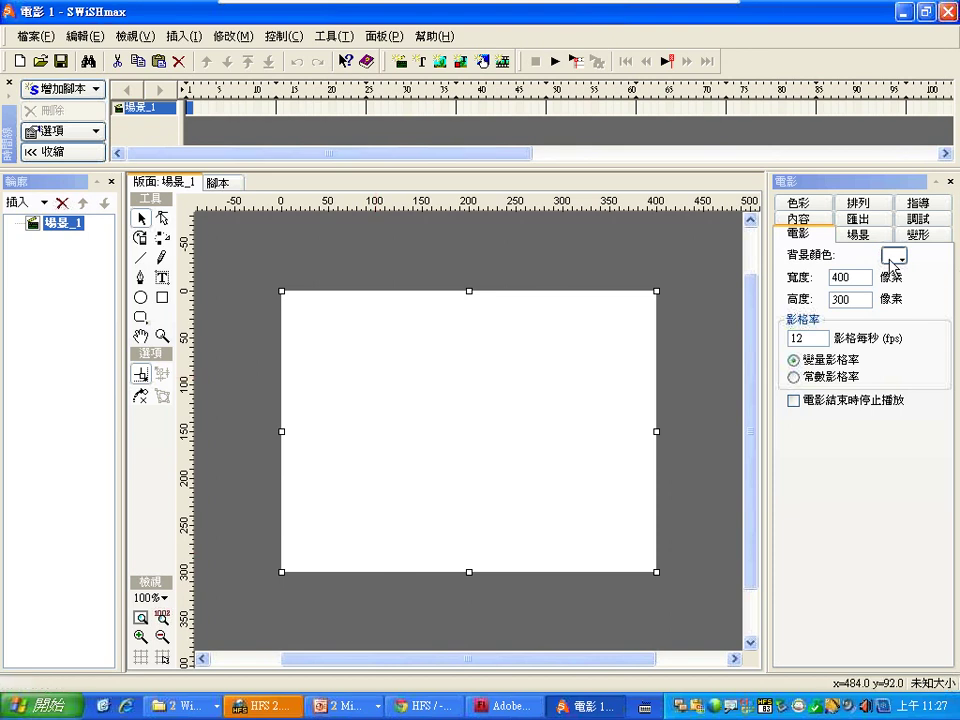
pyautogui.click(162, 277)
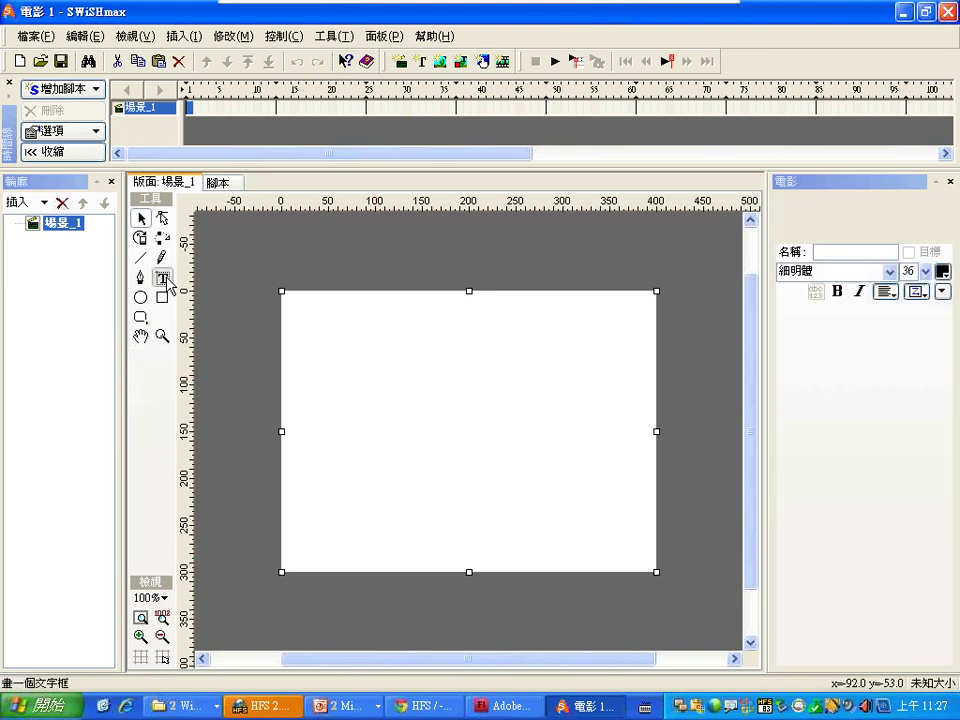
pyautogui.doubleClick(807, 335)
pyautogui.press('BackSpace')
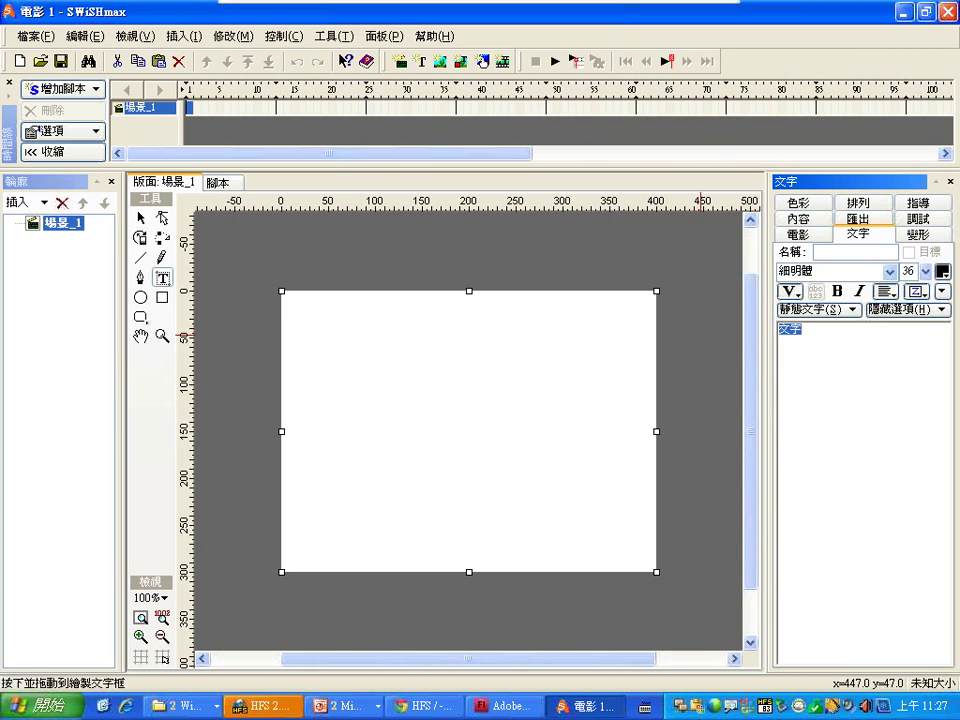
pyautogui.write('WELCOME')
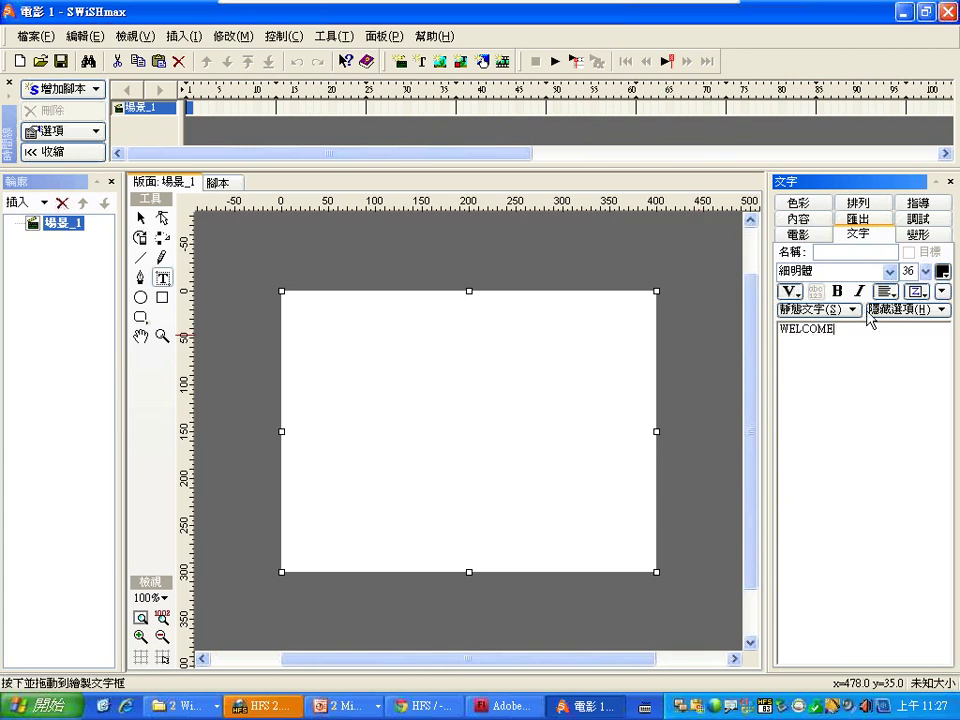
# - Set the color of the WELCOME text to dark red 993333
pyautogui.click(942, 272)
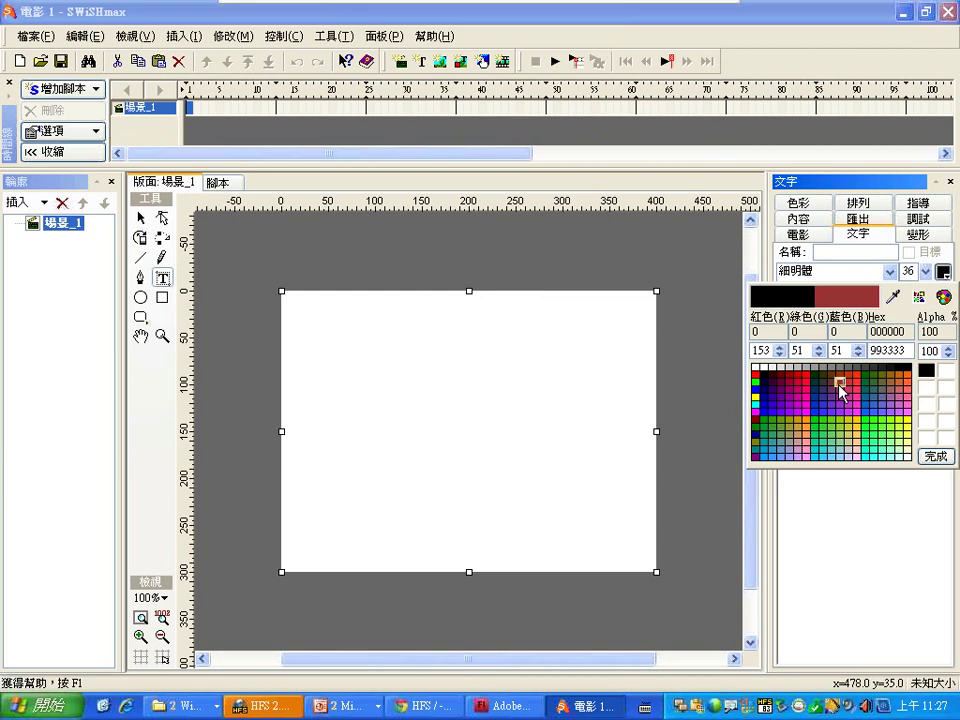
pyautogui.click(840, 384)
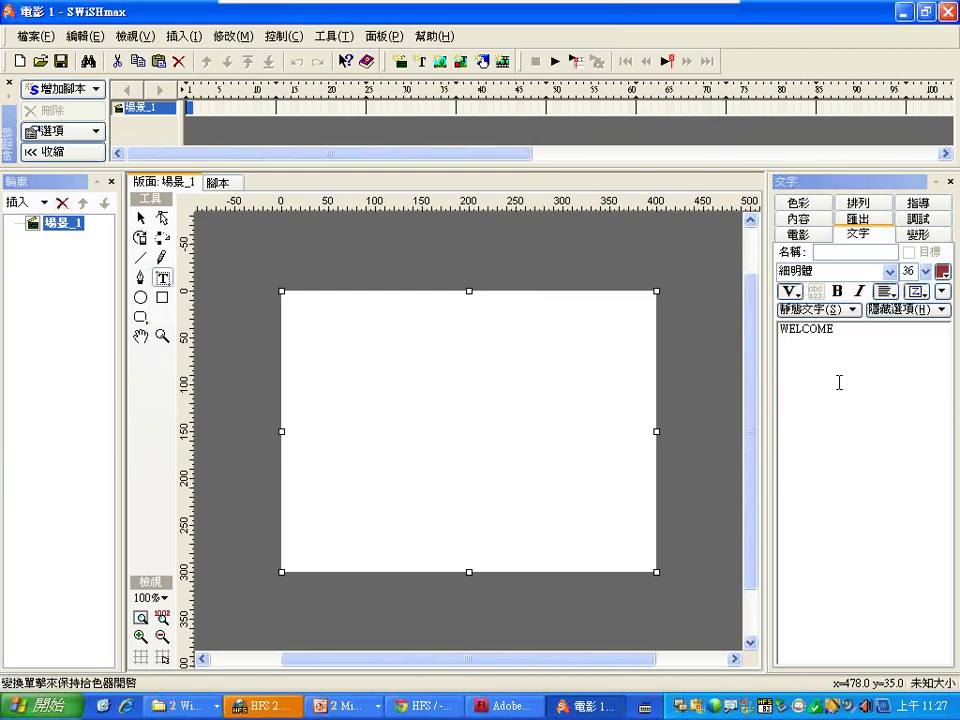
pyautogui.click(843, 333)
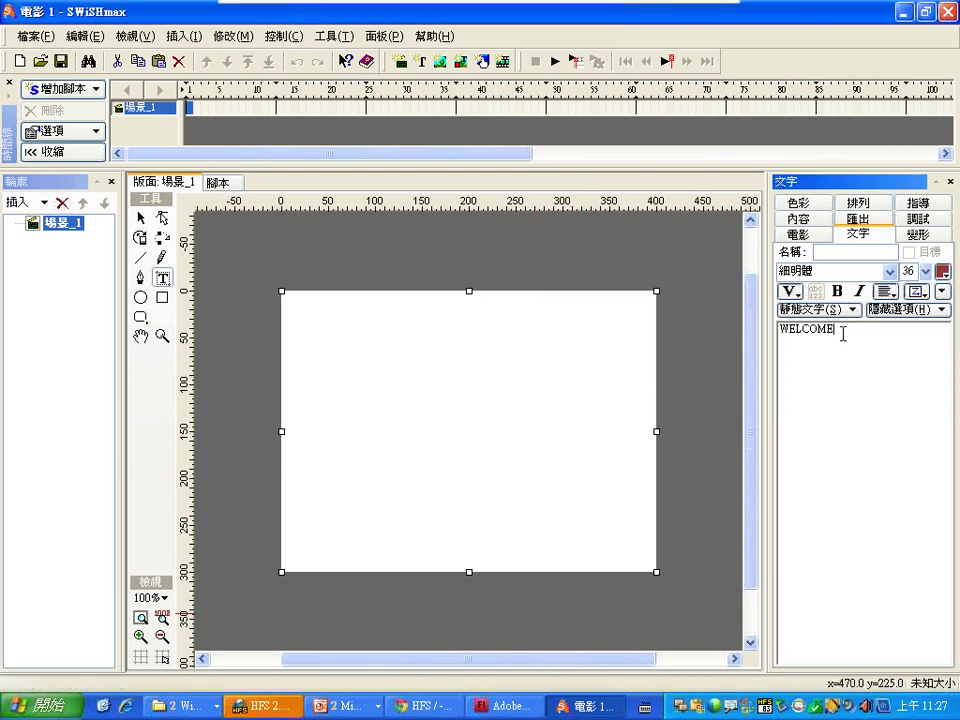
# - Review the WELCOME lettering on the presentation slide, underline it with the pen, and return to SWiSHmax
pyautogui.click(360, 705)
pyautogui.click(363, 662)
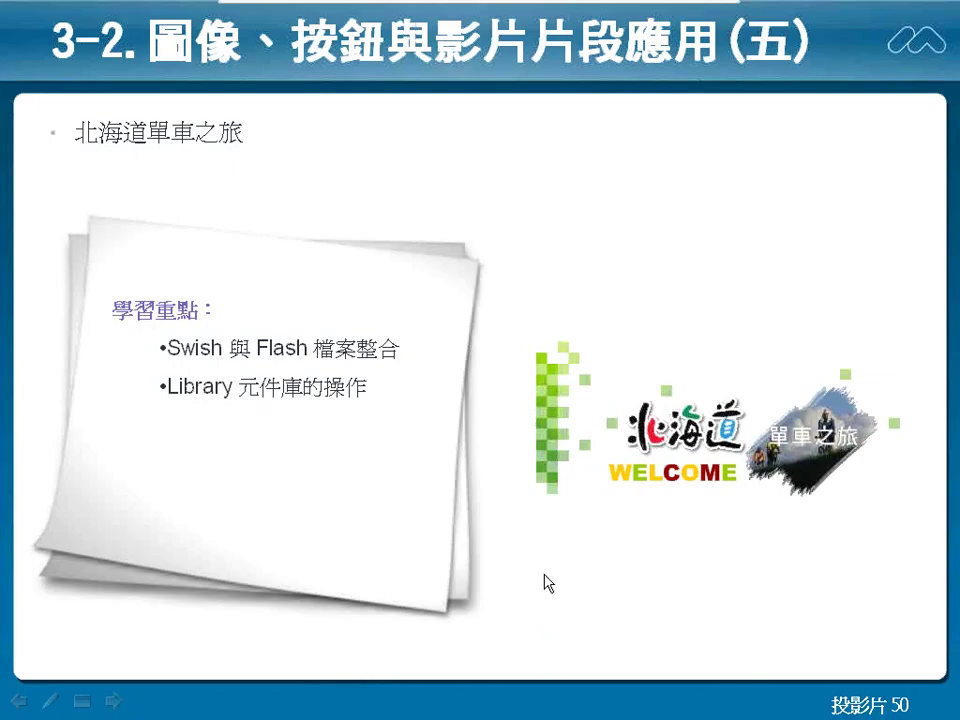
pyautogui.moveTo(583, 493); pyautogui.dragTo(832, 498)
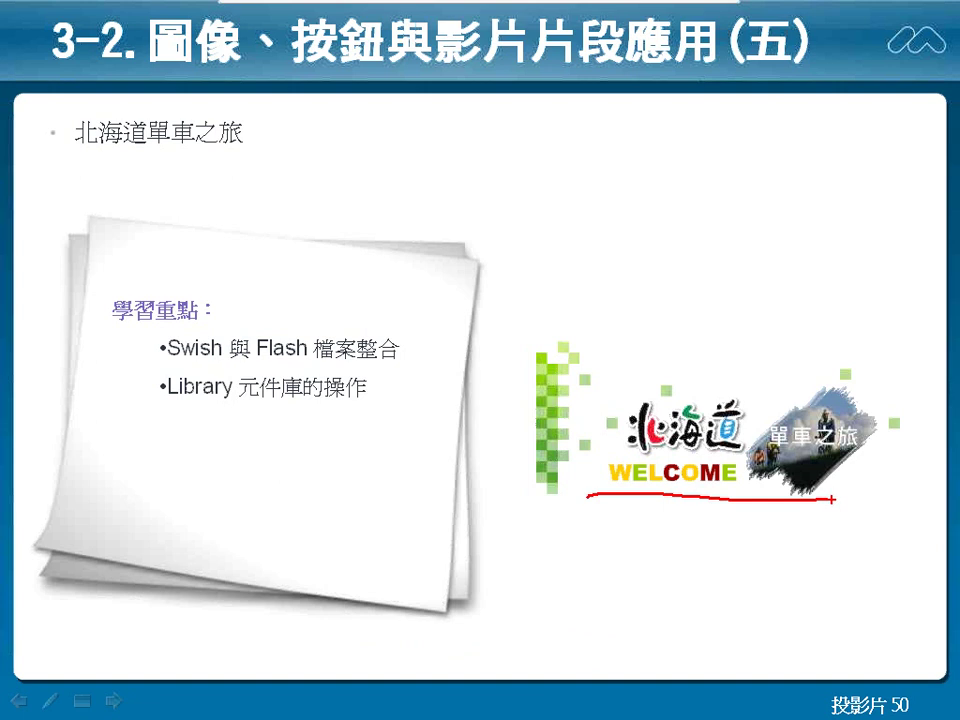
pyautogui.hotkey('alt', 'Tab')
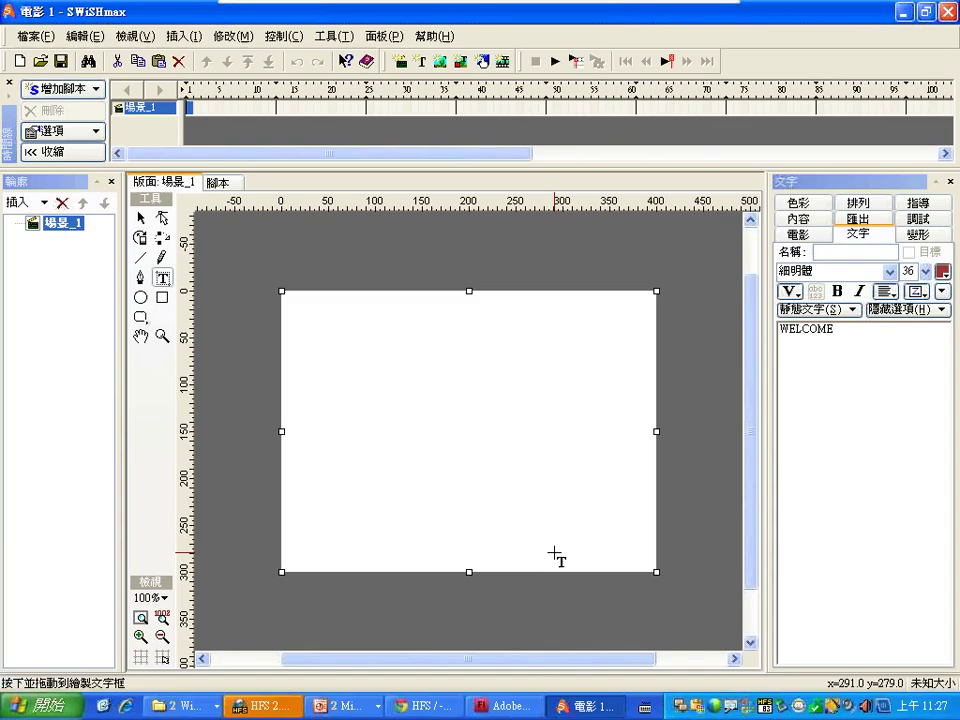
# - Place the WELCOME text on the stage and set its font to Arial Black
pyautogui.click(369, 401)
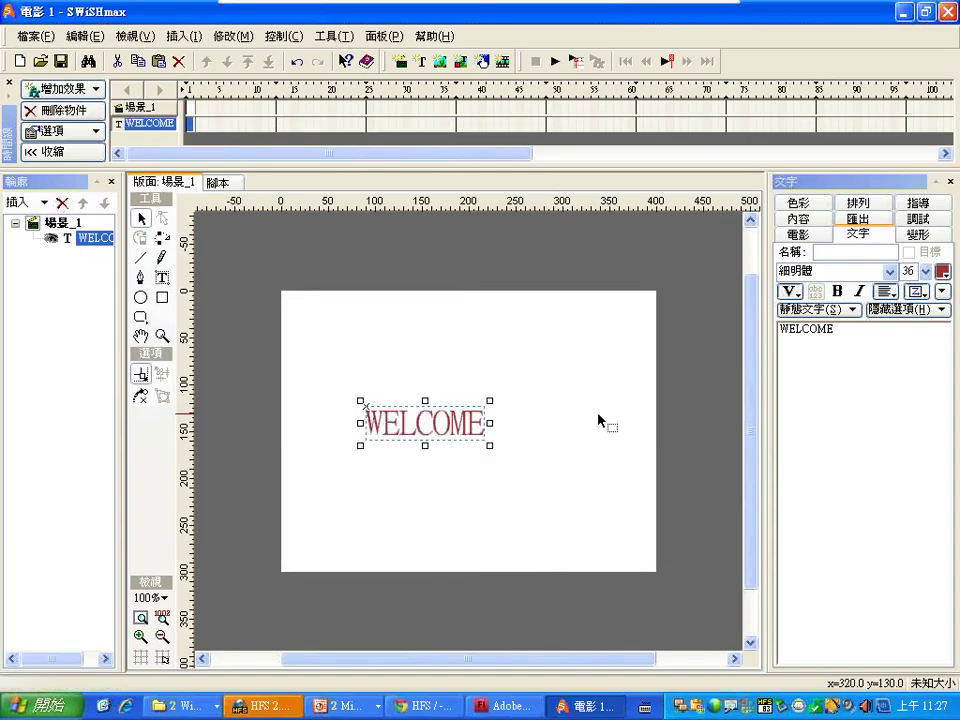
pyautogui.click(889, 271)
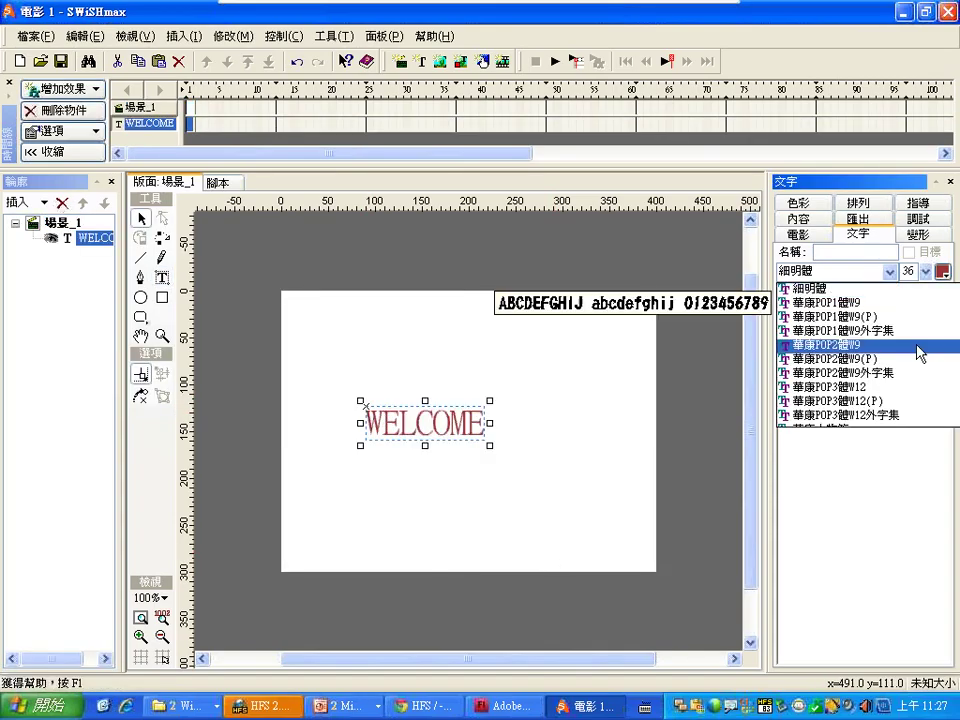
pyautogui.scroll(8, 897, 372)
pyautogui.scroll(12, 897, 372)
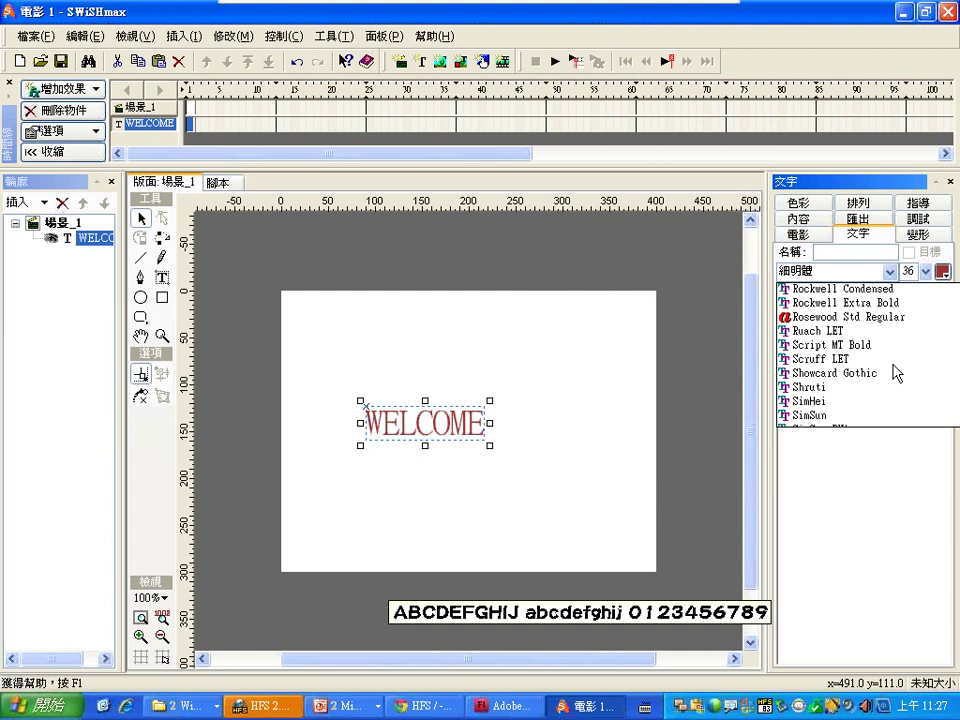
pyautogui.scroll(10, 897, 372)
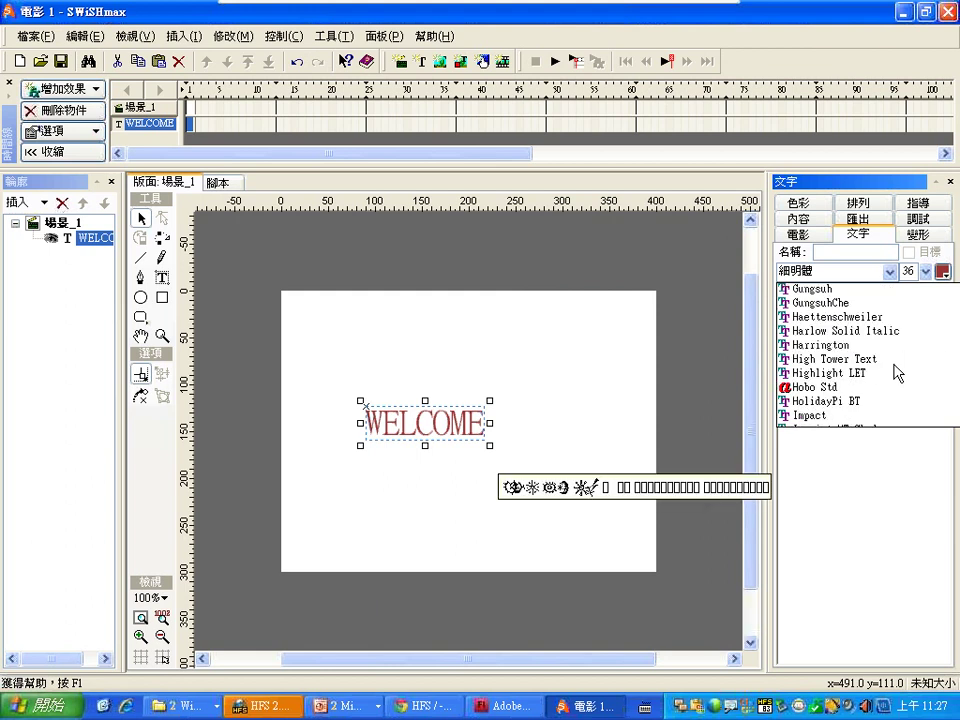
pyautogui.scroll(10, 897, 372)
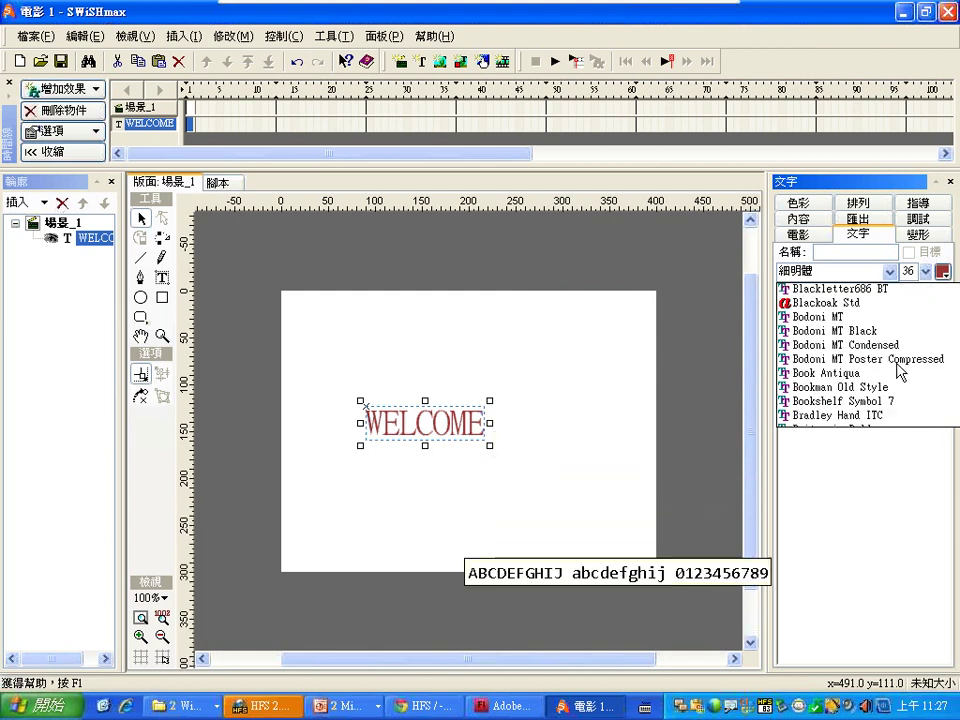
pyautogui.scroll(5, 900, 374)
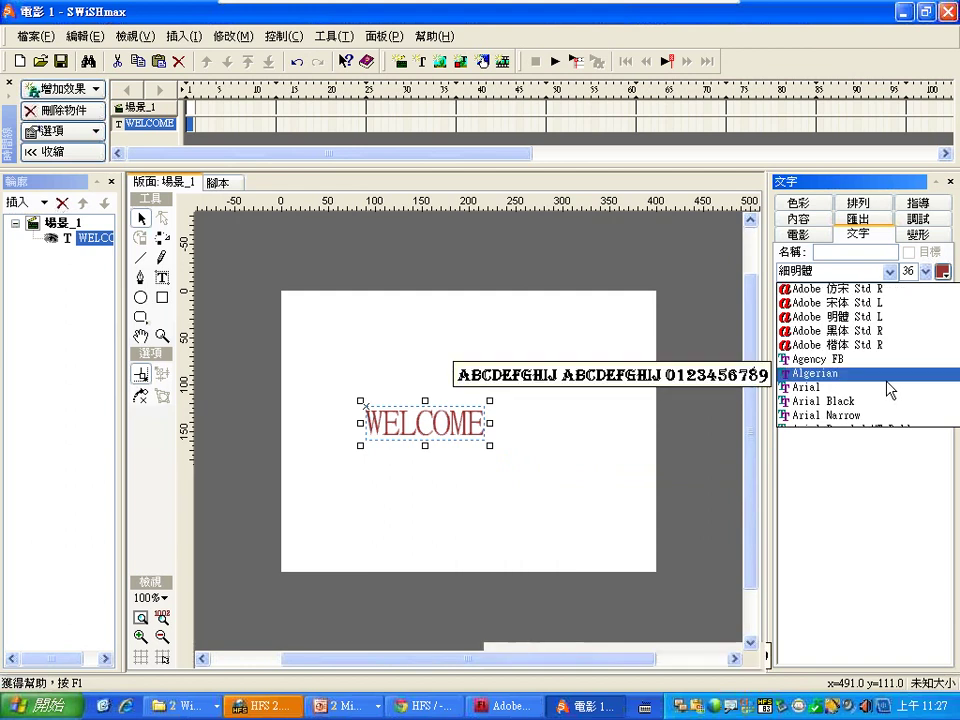
pyautogui.click(885, 403)
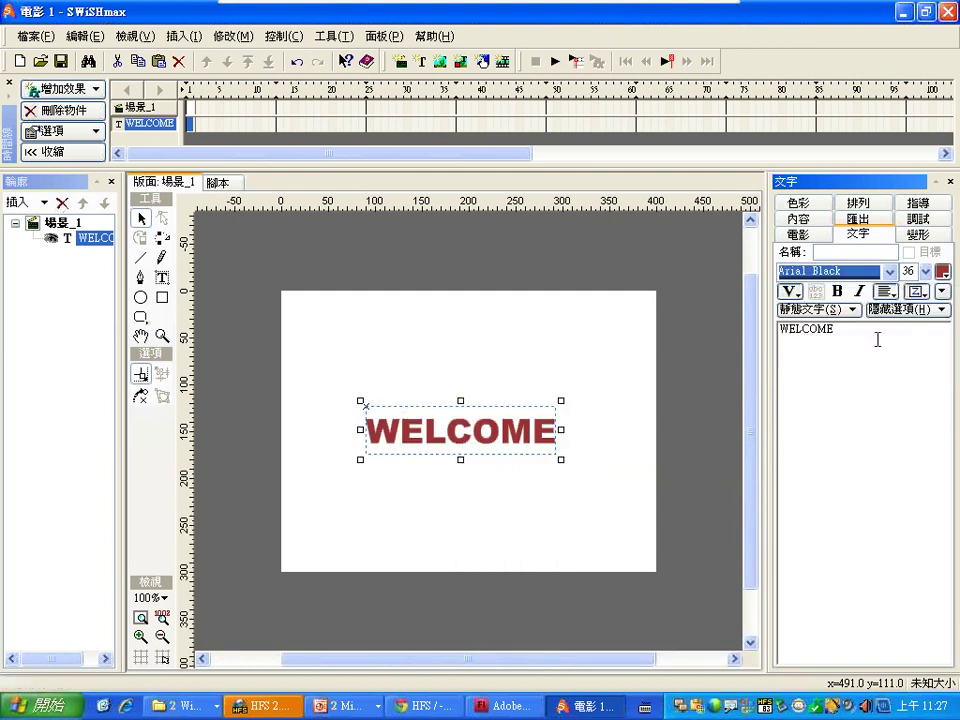
# - Set the WELCOME text size to 48 and move it slightly up and left toward the stage center
pyautogui.click(926, 271)
pyautogui.click(906, 528)
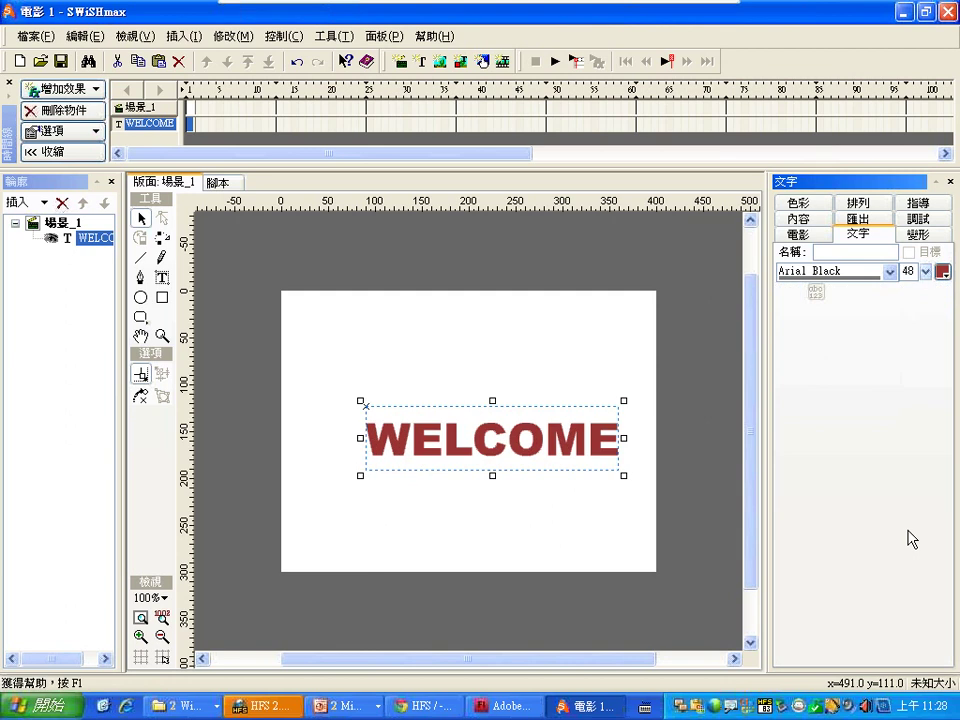
pyautogui.moveTo(592, 439); pyautogui.dragTo(579, 425)
# - Add the 子彈 - 向外飛動 effect from the 01顯示到位置 group to the WELCOME text and play the movie
pyautogui.click(70, 92)
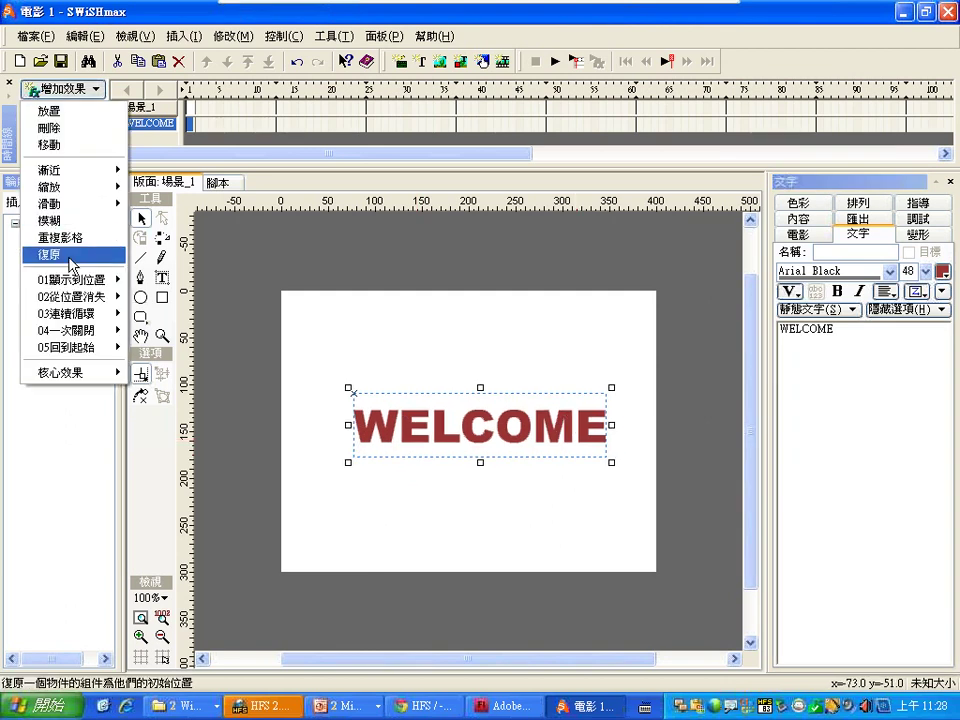
pyautogui.moveTo(70, 279)
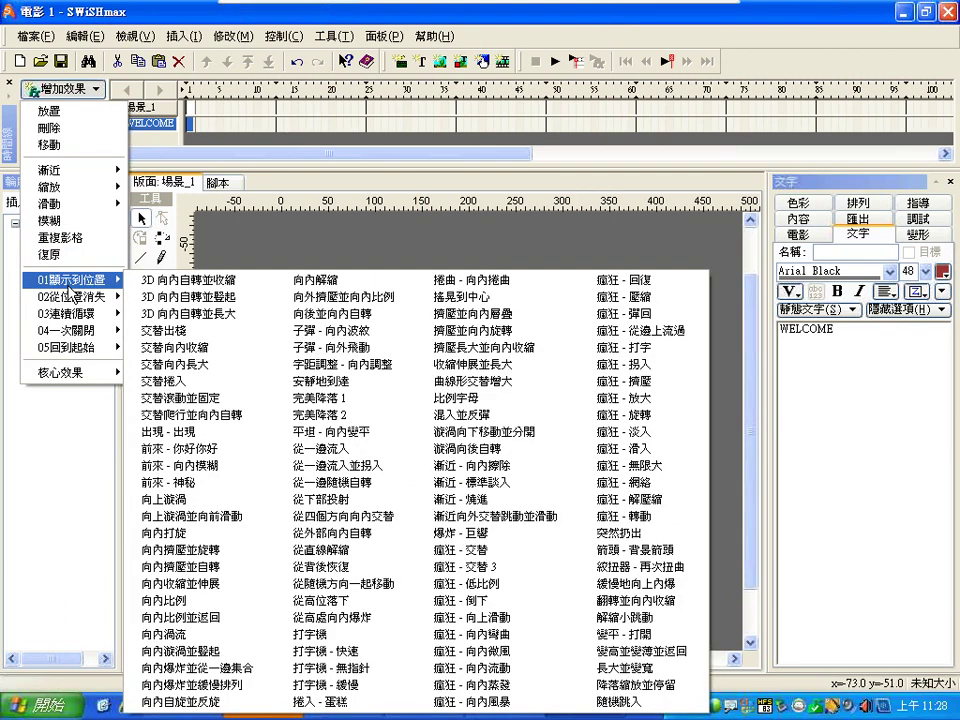
pyautogui.click(388, 348)
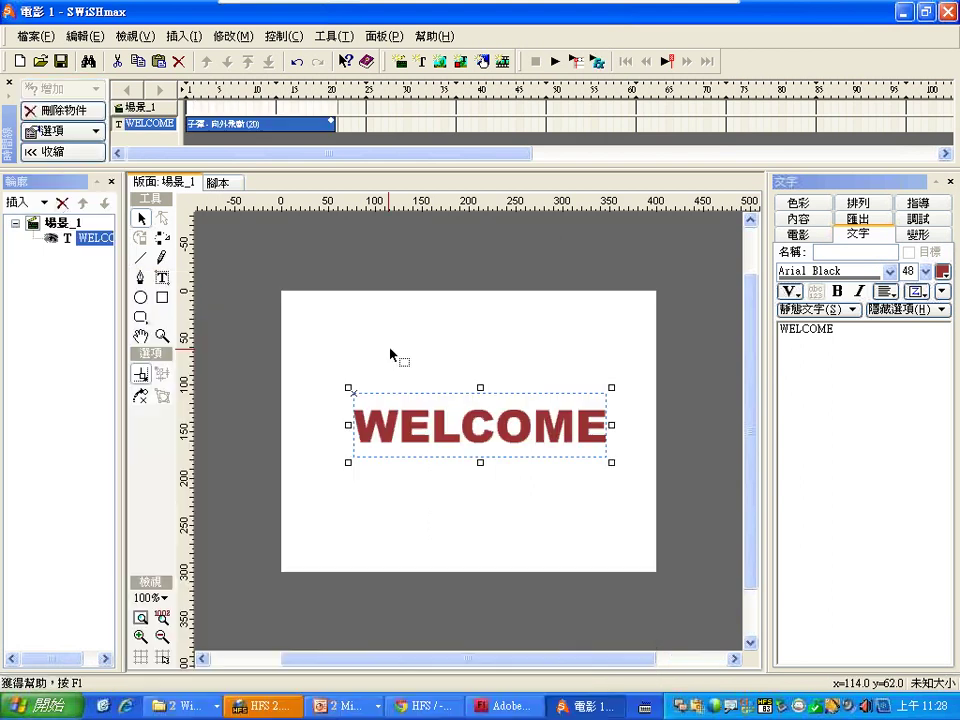
pyautogui.click(555, 62)
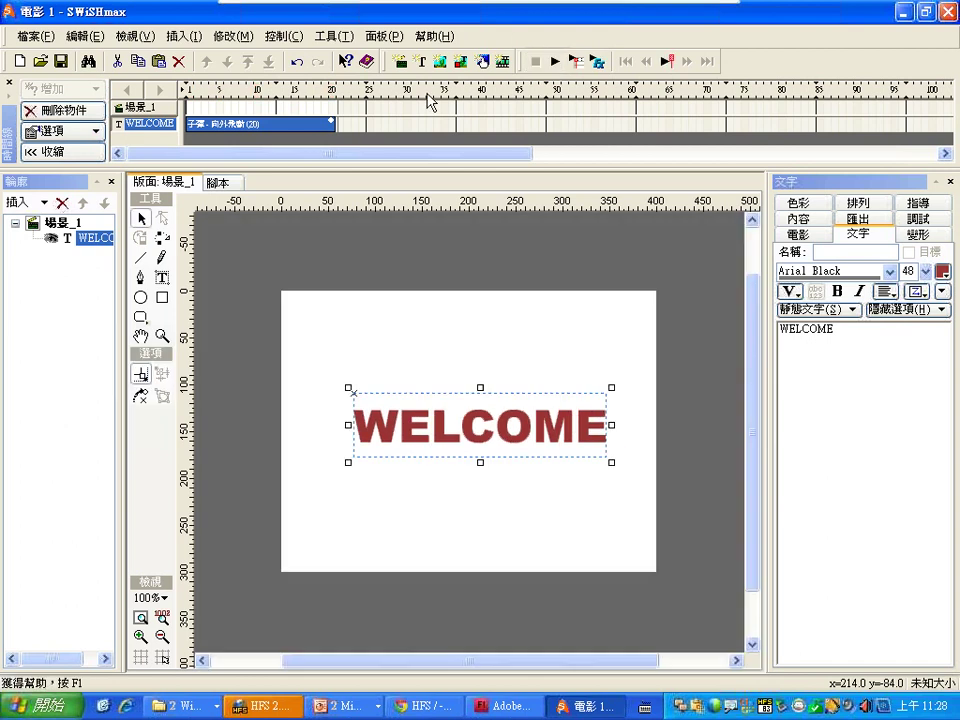
# - In the 子彈 - 向外飛動 effect settings, set Pulses to 5 and Scale to 258, and preview the effect on the stage
pyautogui.doubleClick(312, 124)
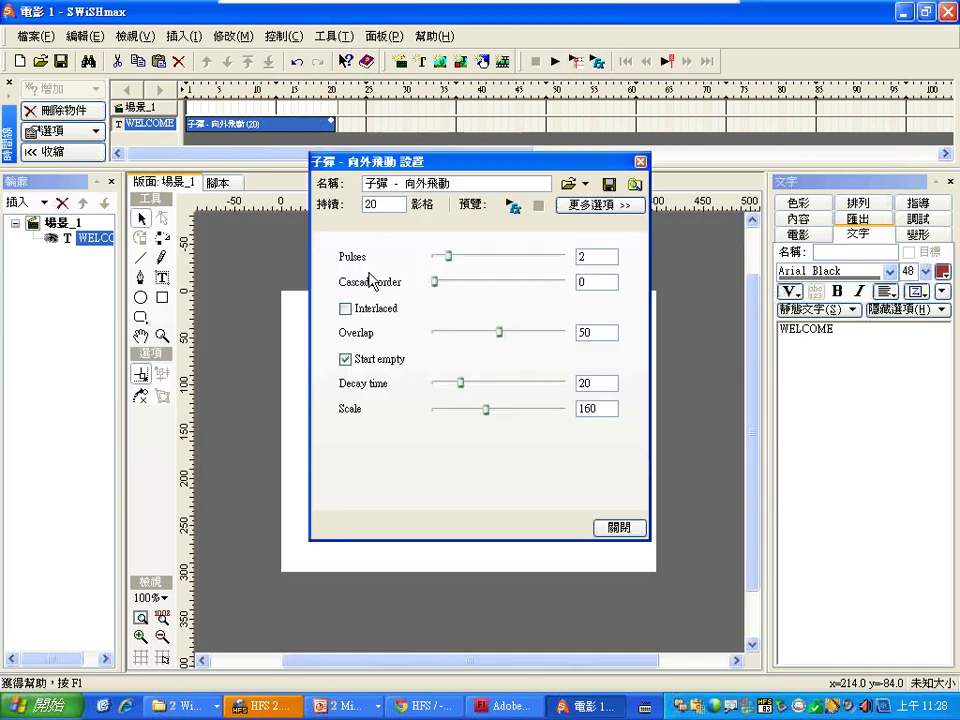
pyautogui.moveTo(450, 258); pyautogui.dragTo(490, 258)
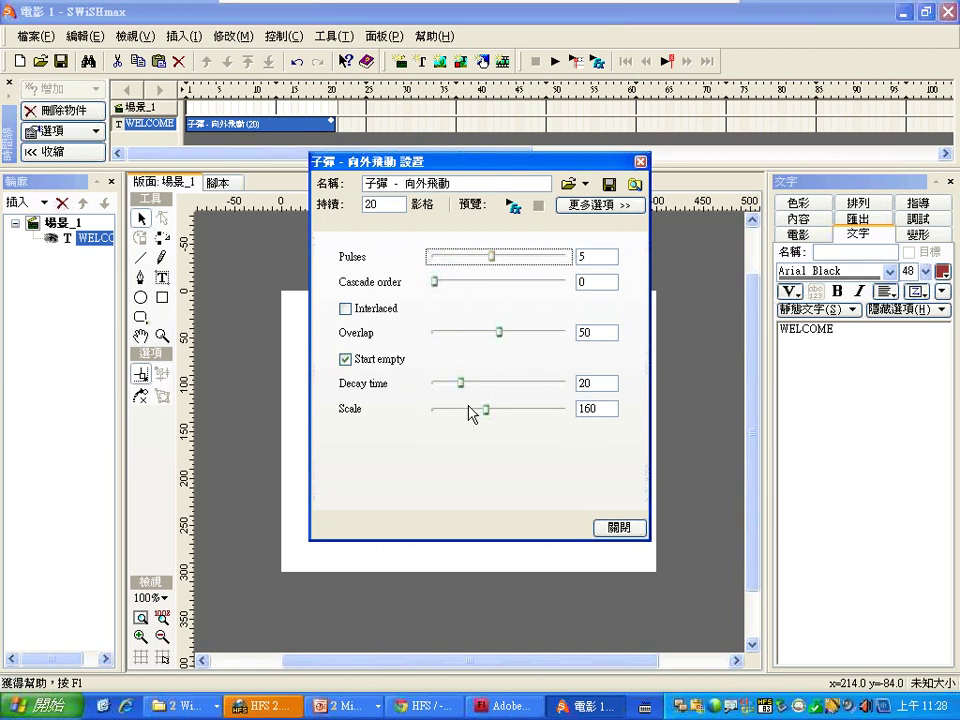
pyautogui.moveTo(486, 409); pyautogui.dragTo(516, 410)
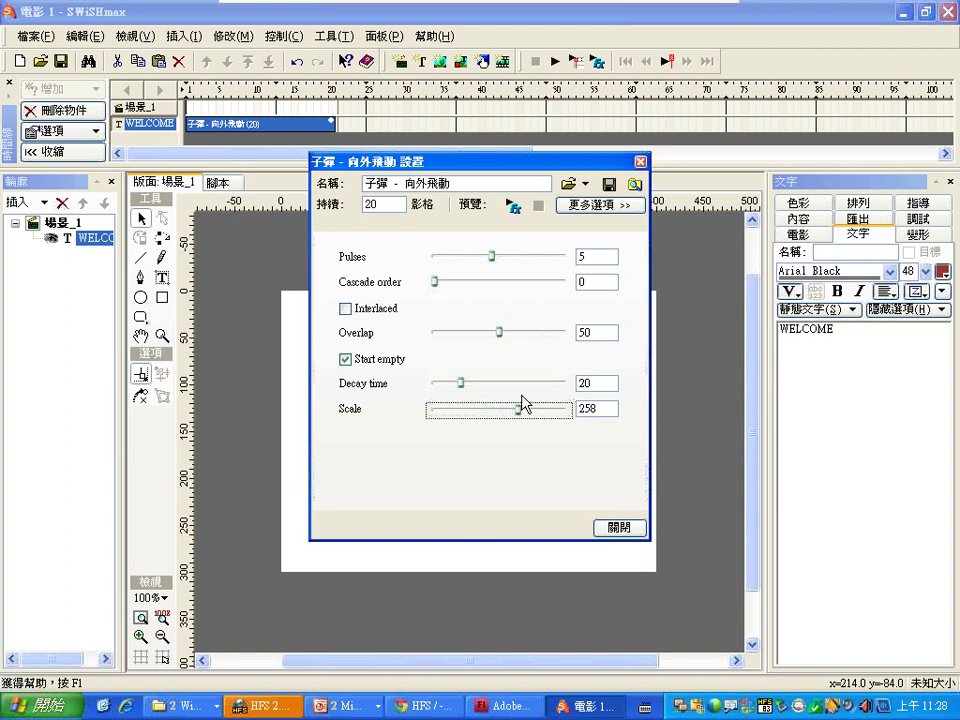
pyautogui.moveTo(487, 161); pyautogui.dragTo(754, 113)
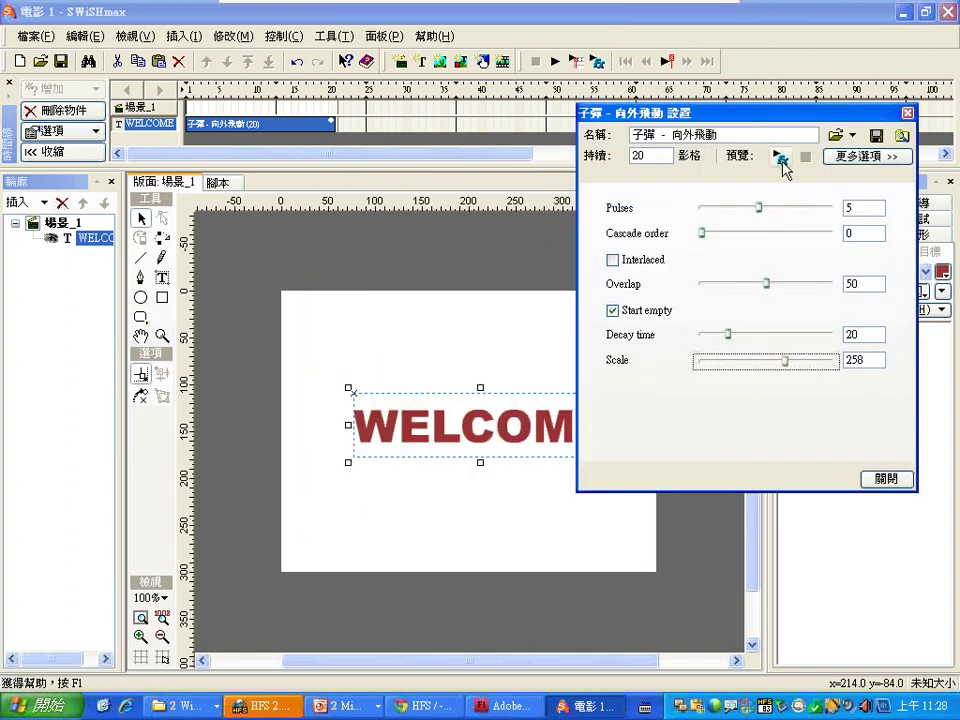
pyautogui.click(782, 159)
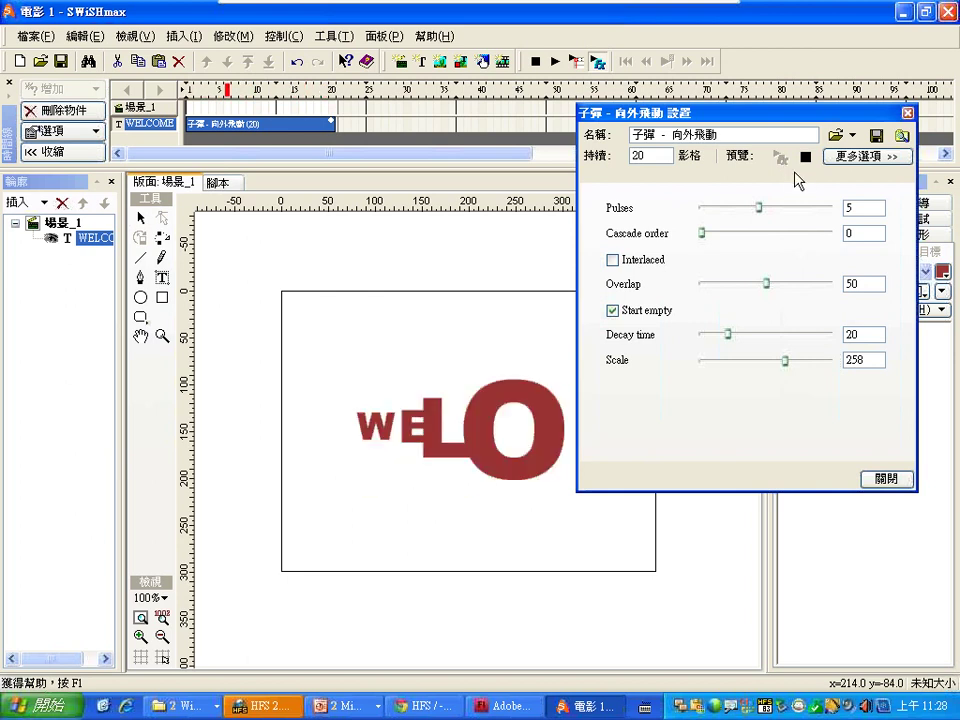
# - Reduce the effect's Pulses to 3 during the preview, then stop it and close the effect settings
pyautogui.moveTo(759, 208); pyautogui.dragTo(731, 210)
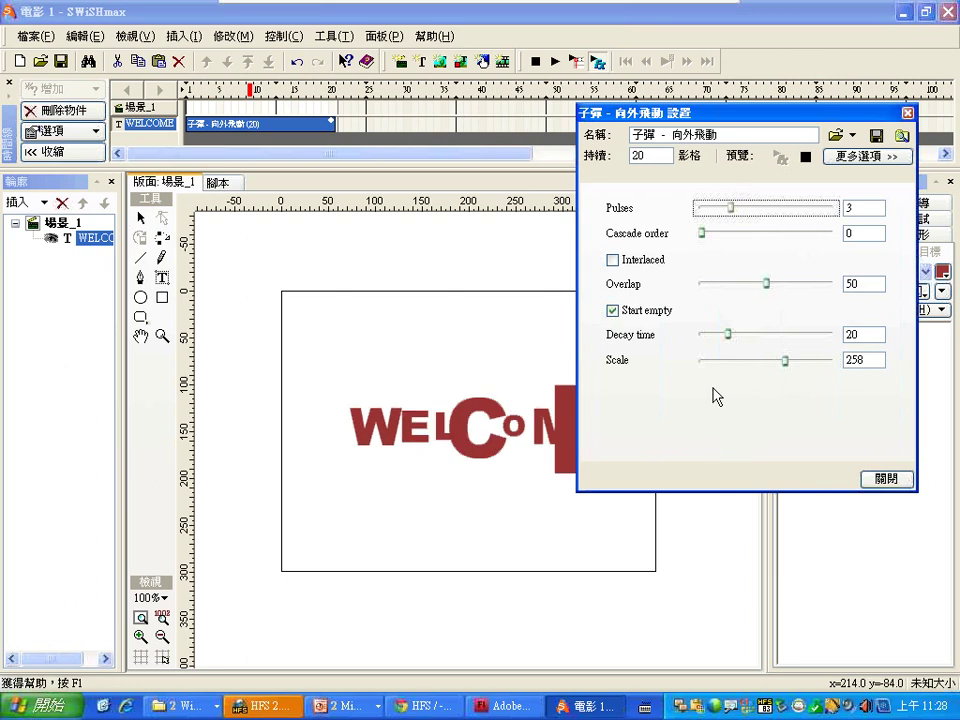
pyautogui.click(805, 156)
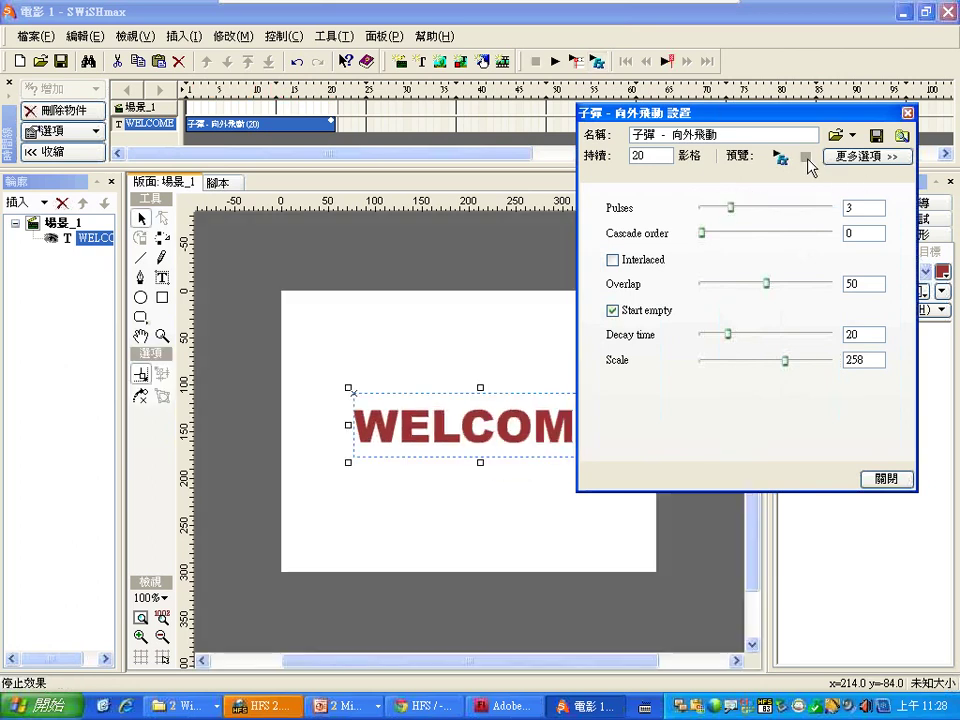
pyautogui.click(907, 113)
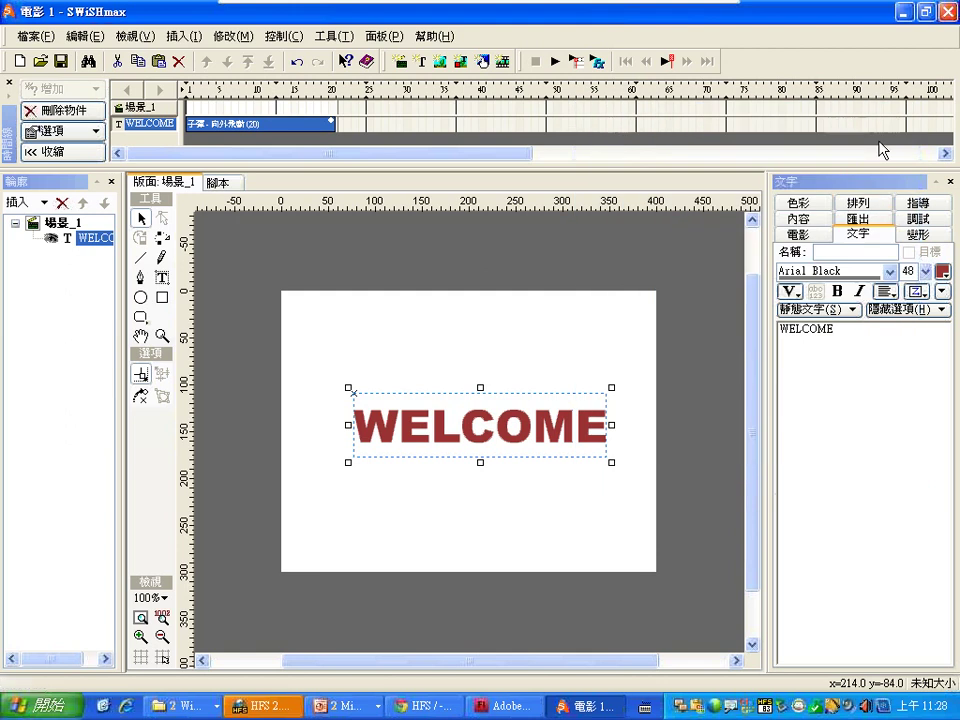
# - Examine the 匯出 settings for format, SWF version and export options, marking the section and the 適合用於為一個「電影」 option with the pen
pyautogui.click(848, 220)
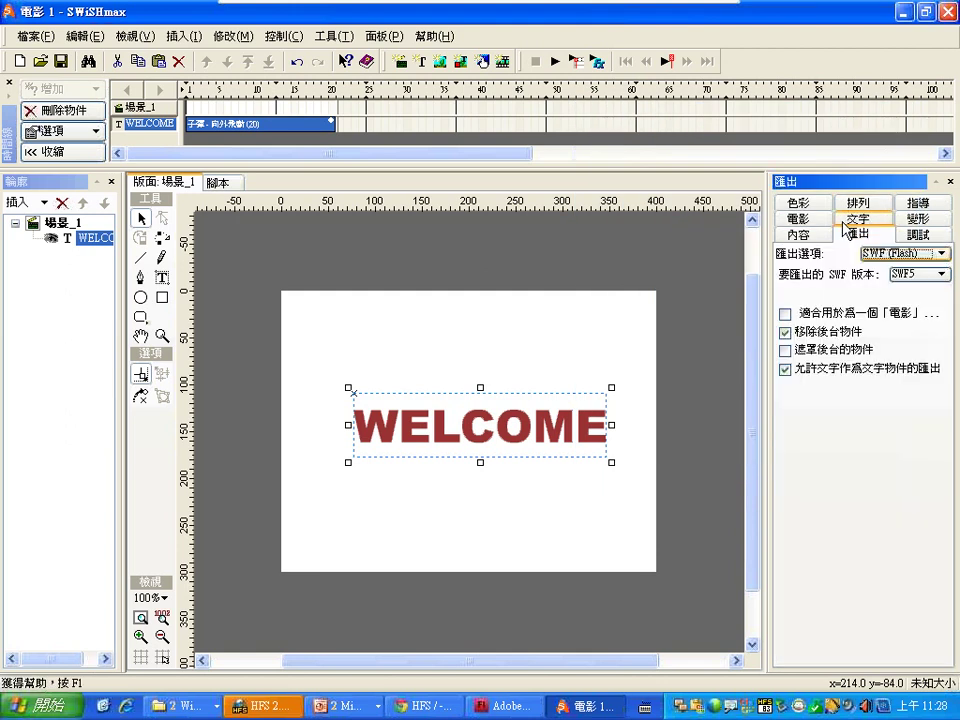
pyautogui.moveTo(766, 240); pyautogui.dragTo(681, 246)
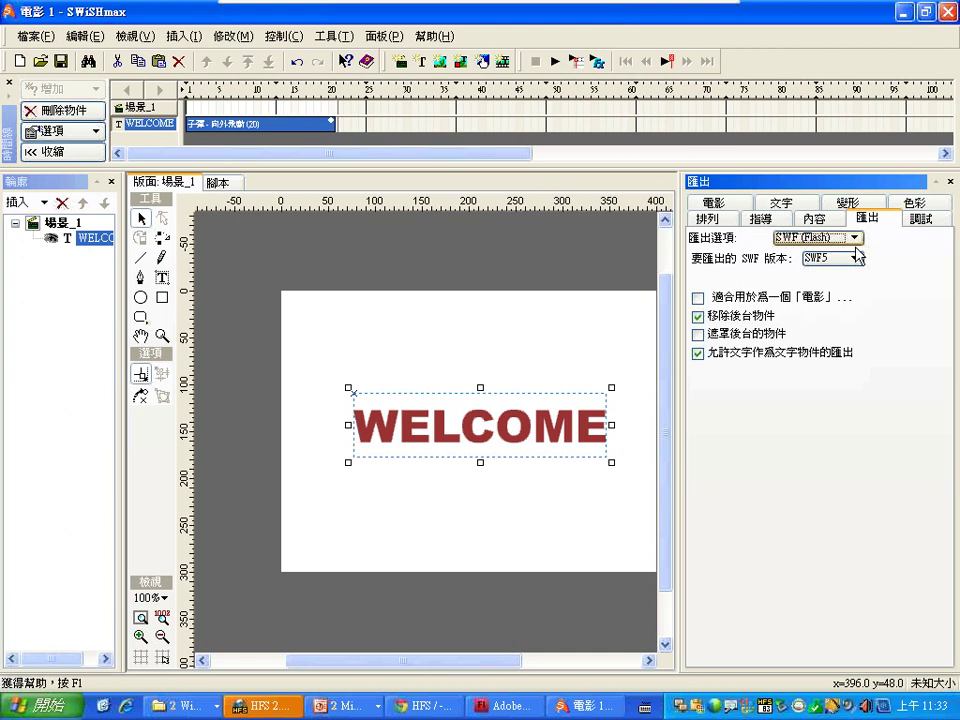
pyautogui.click(855, 239)
pyautogui.click(857, 240)
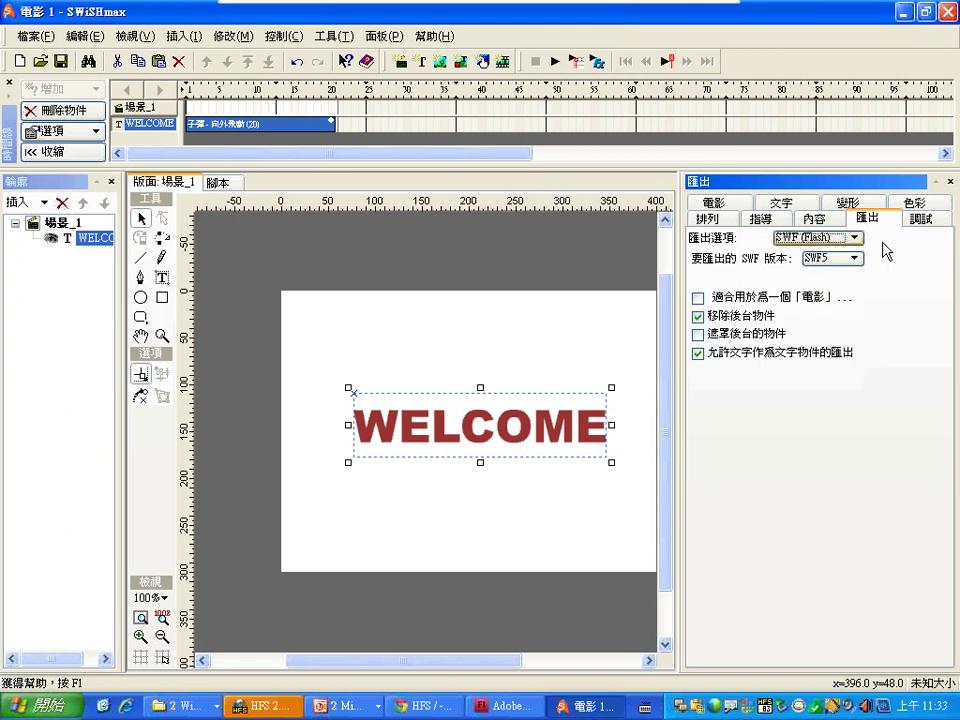
pyautogui.click(855, 258)
pyautogui.click(895, 282)
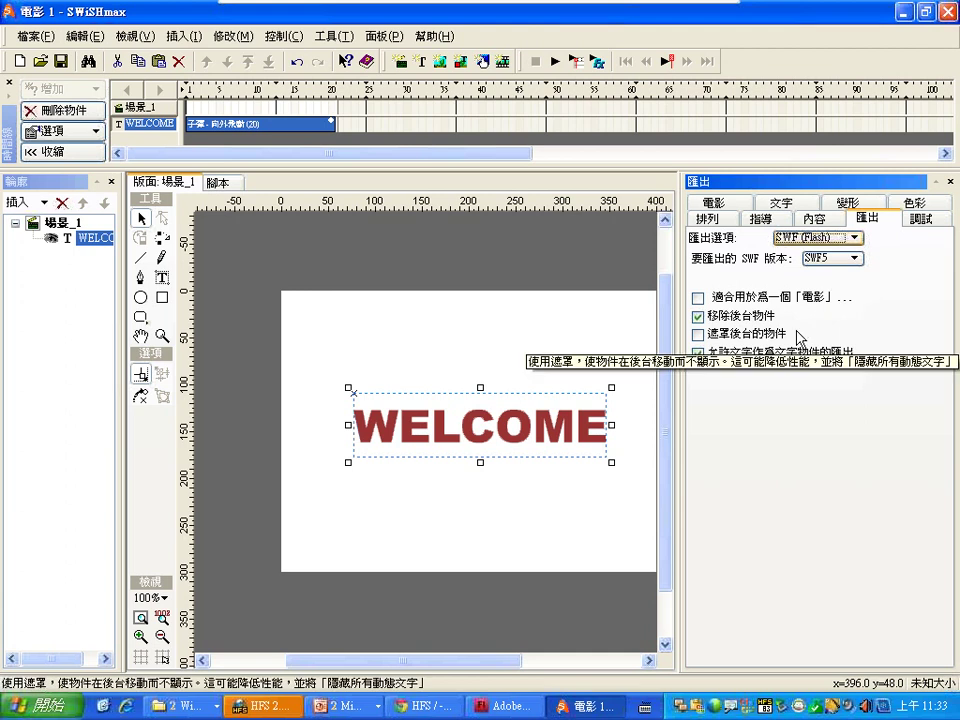
pyautogui.moveTo(890, 234); pyautogui.dragTo(893, 240)
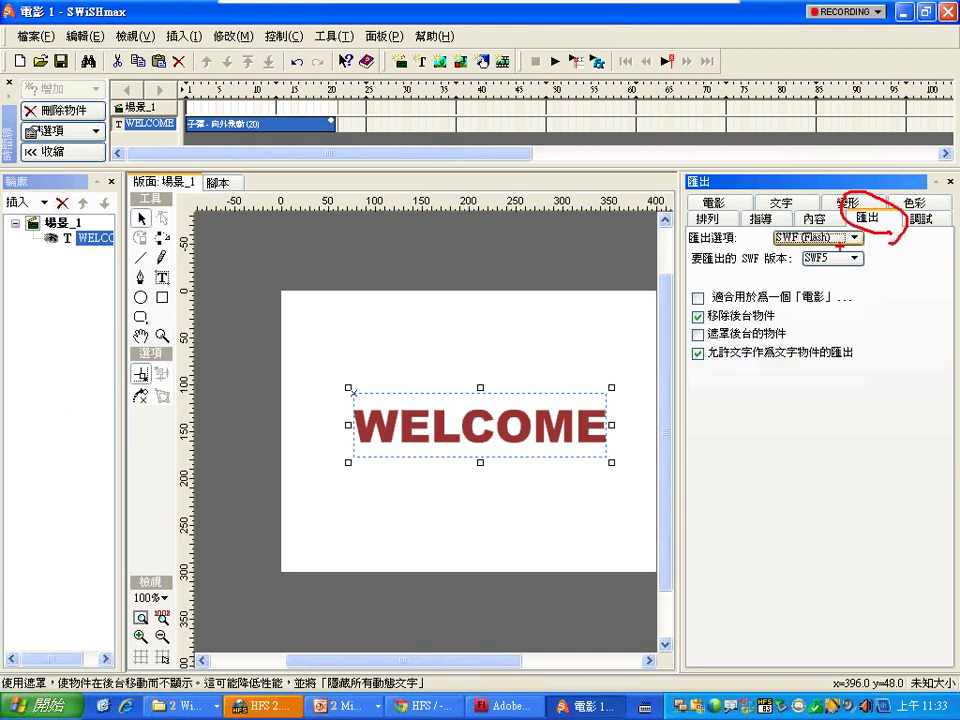
pyautogui.moveTo(718, 283); pyautogui.dragTo(697, 300)
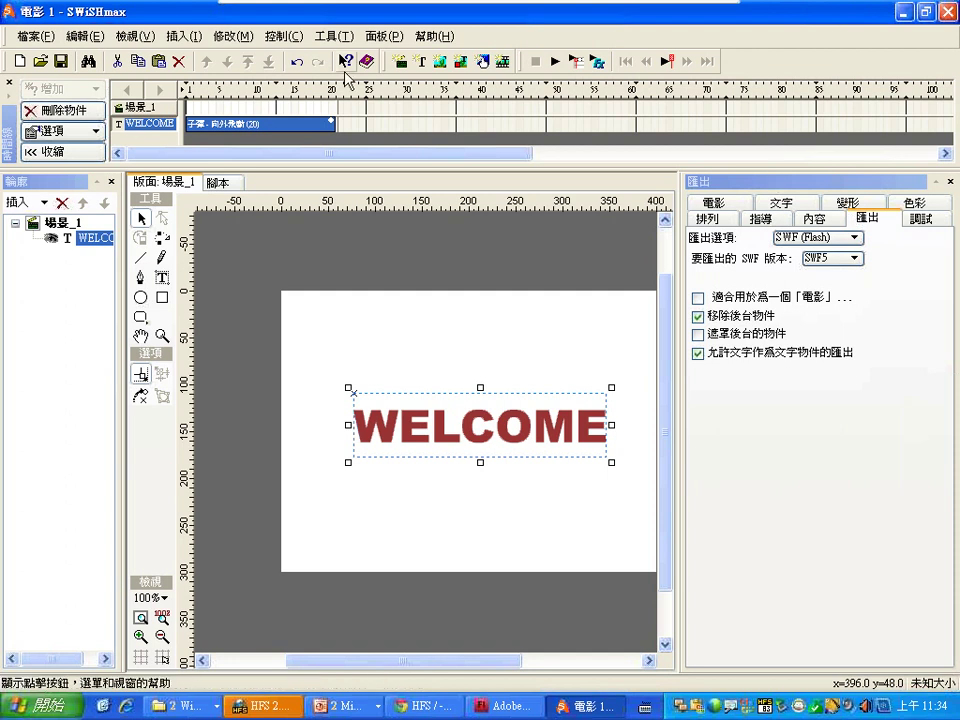
# - Export the movie as the SWF file 電影 1 to the desktop (桌面)
pyautogui.click(34, 36)
pyautogui.moveTo(100, 268)
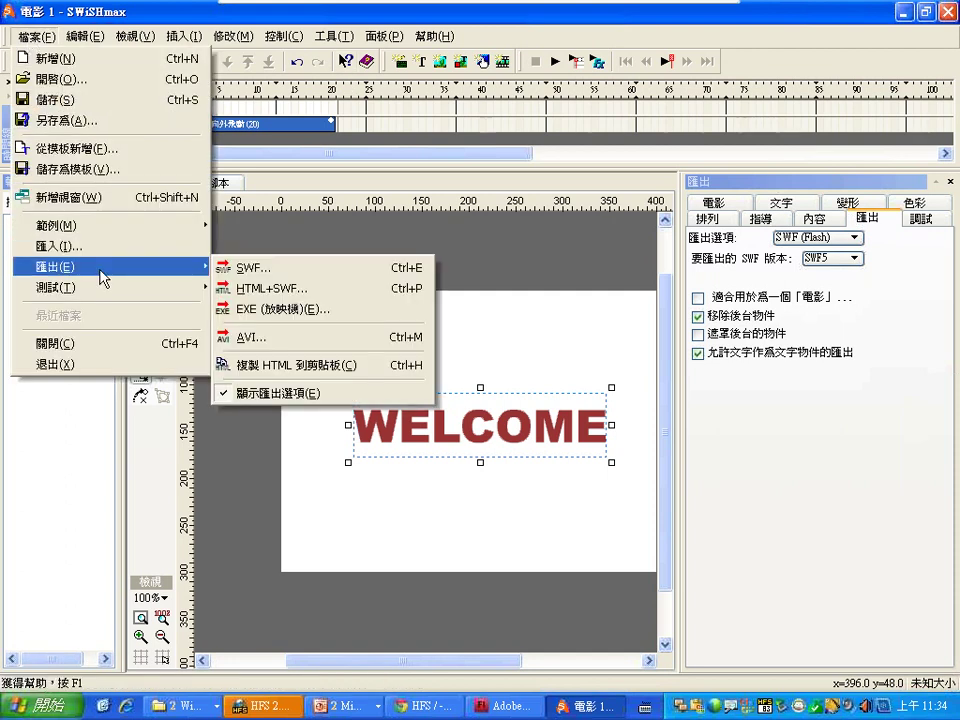
pyautogui.click(262, 272)
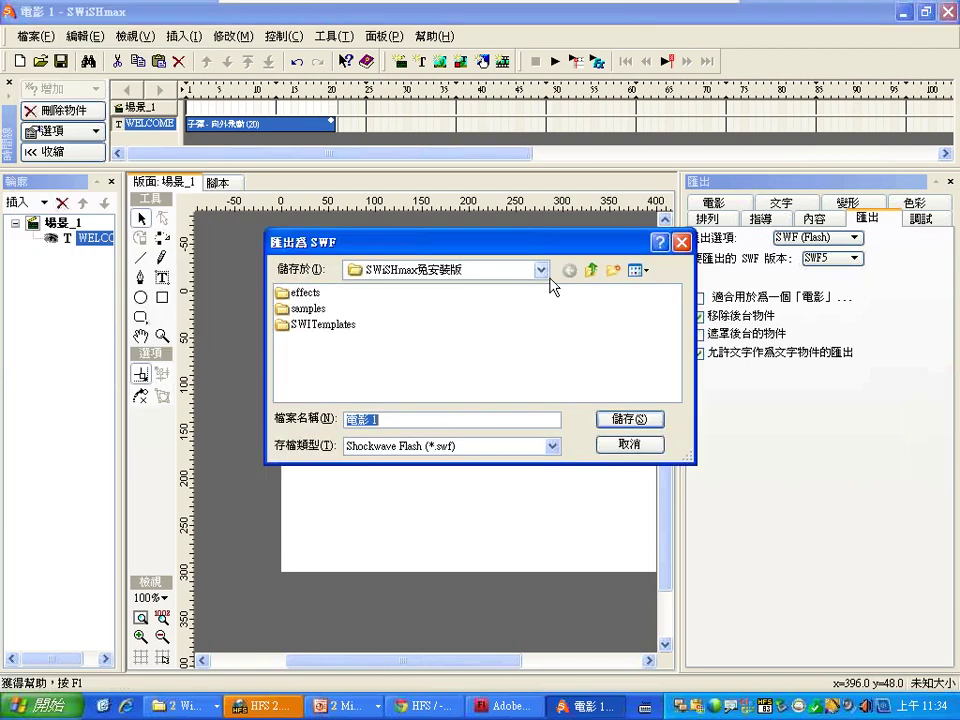
pyautogui.click(541, 270)
pyautogui.click(420, 286)
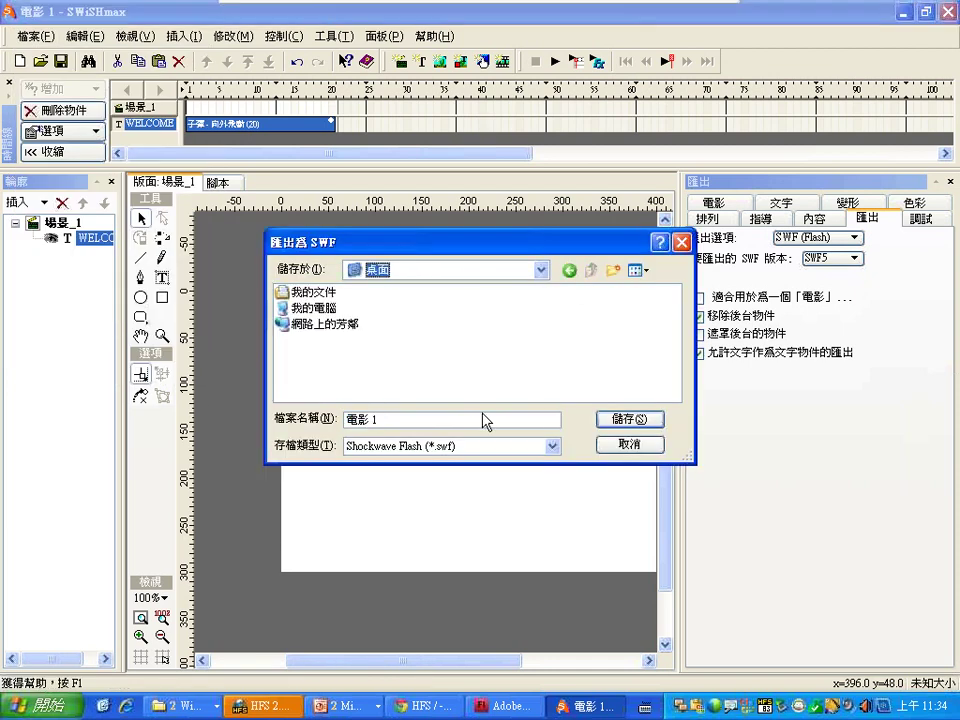
pyautogui.click(625, 420)
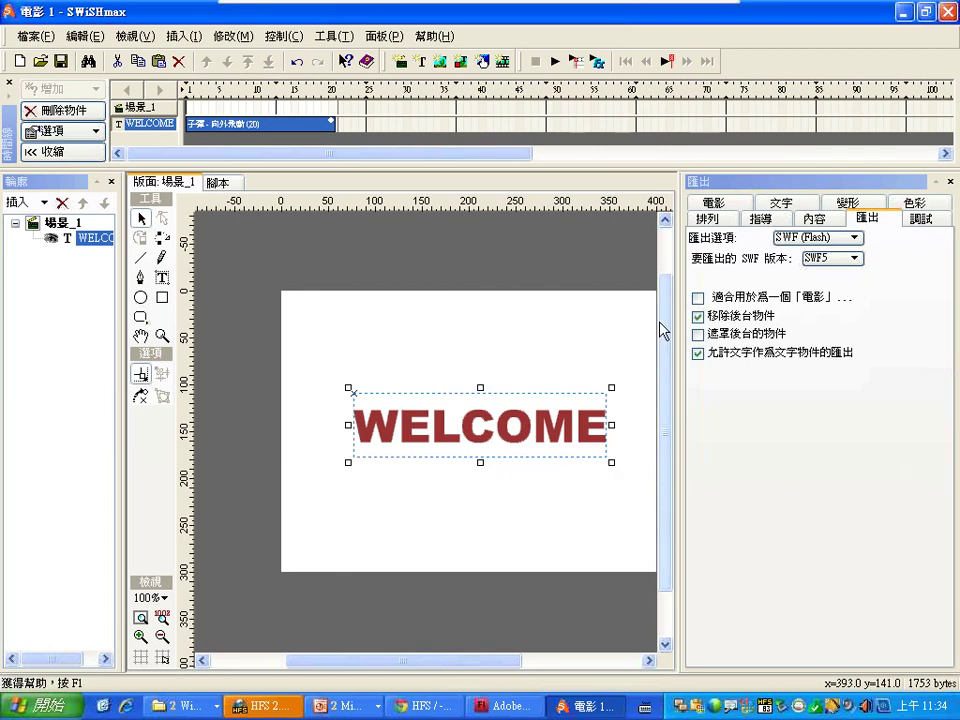
# - Enable the 適合用於為一個「電影」 export option and export the movie to the desktop as the SWF file 電影 2
pyautogui.click(698, 298)
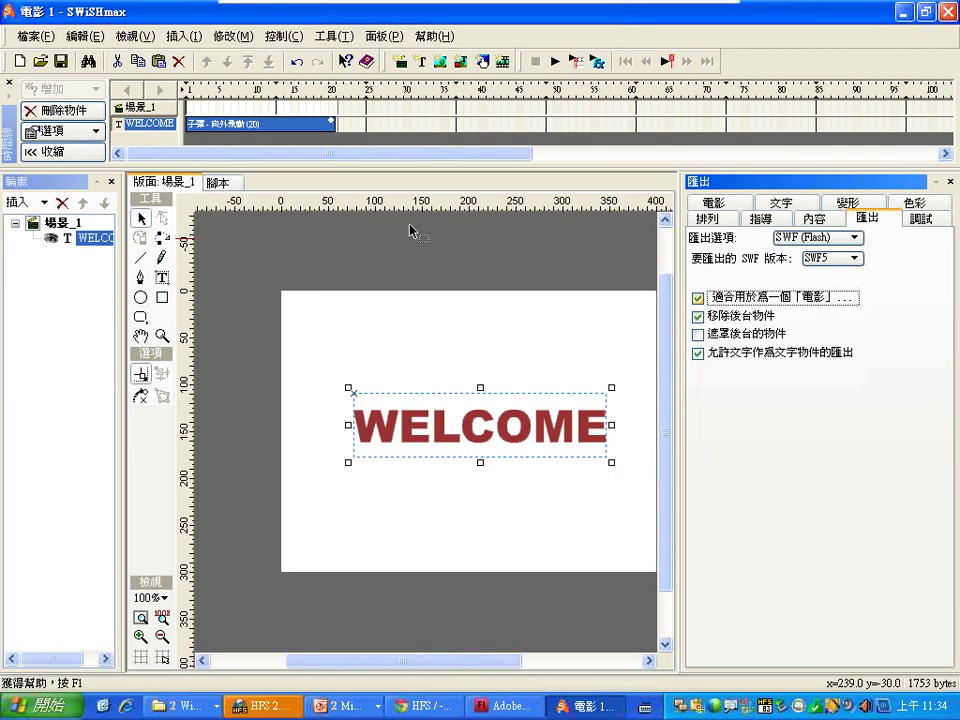
pyautogui.click(35, 36)
pyautogui.moveTo(70, 272)
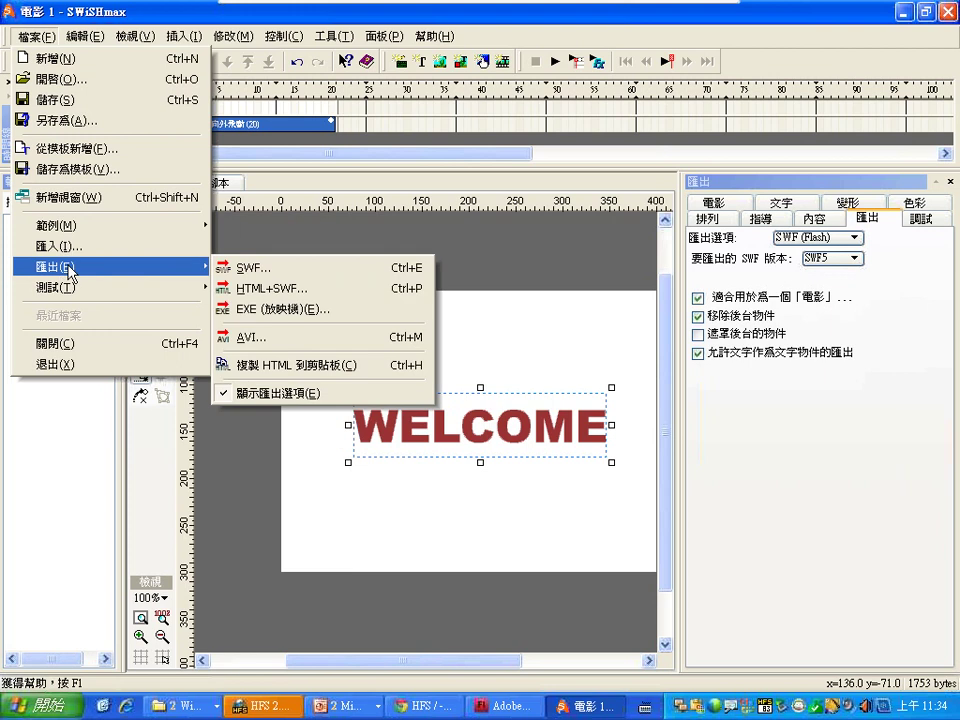
pyautogui.click(283, 270)
pyautogui.click(373, 420)
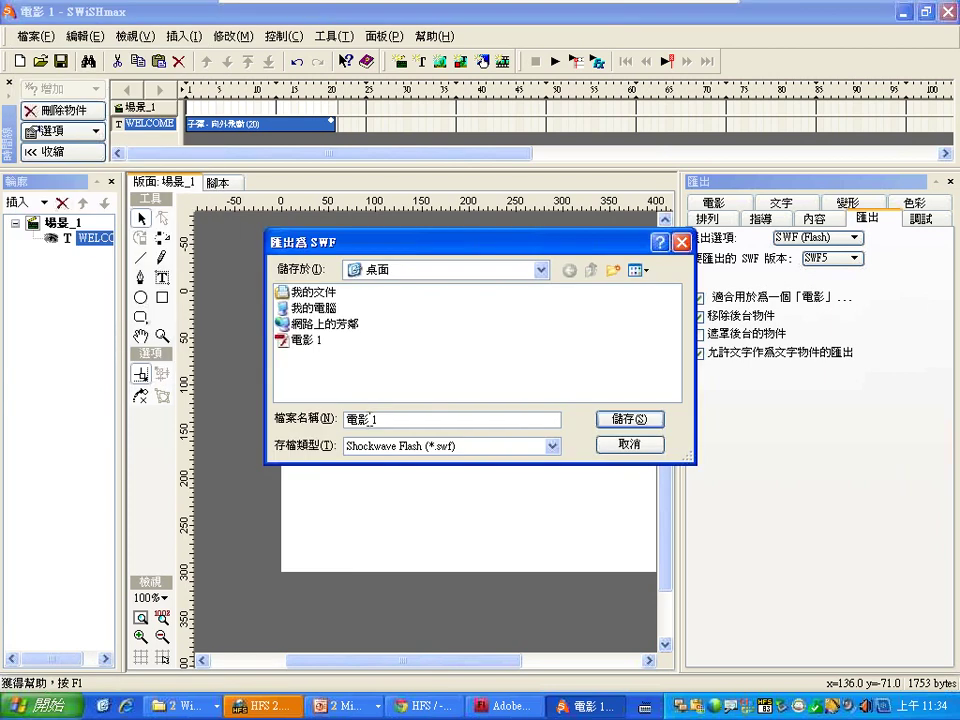
pyautogui.moveTo(369, 419); pyautogui.dragTo(390, 420)
pyautogui.press('BackSpace')
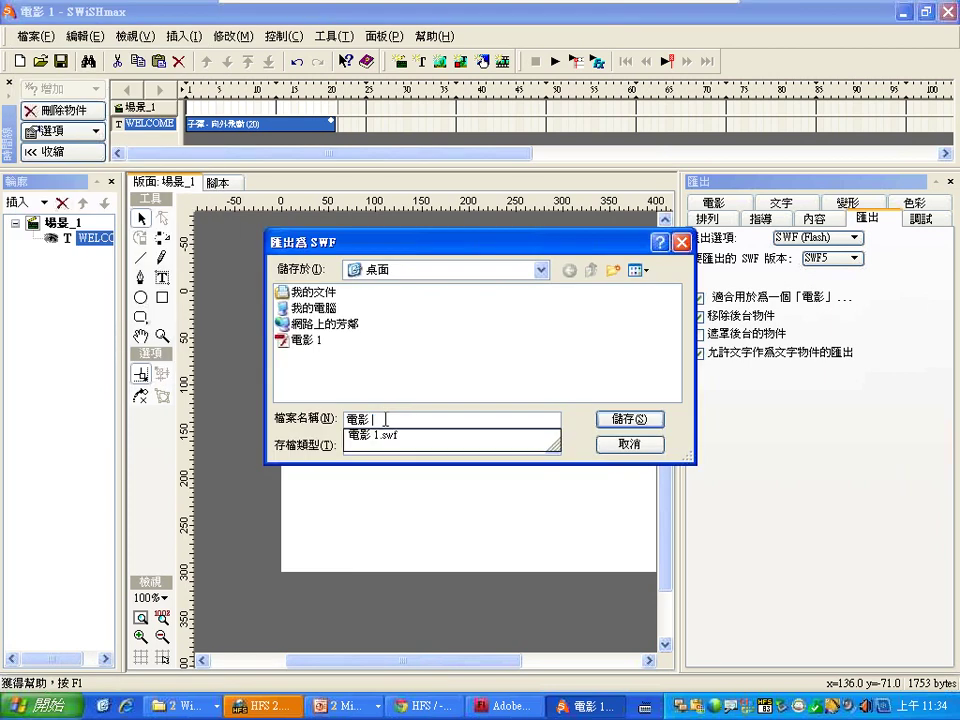
pyautogui.write('2')
pyautogui.press('Return')
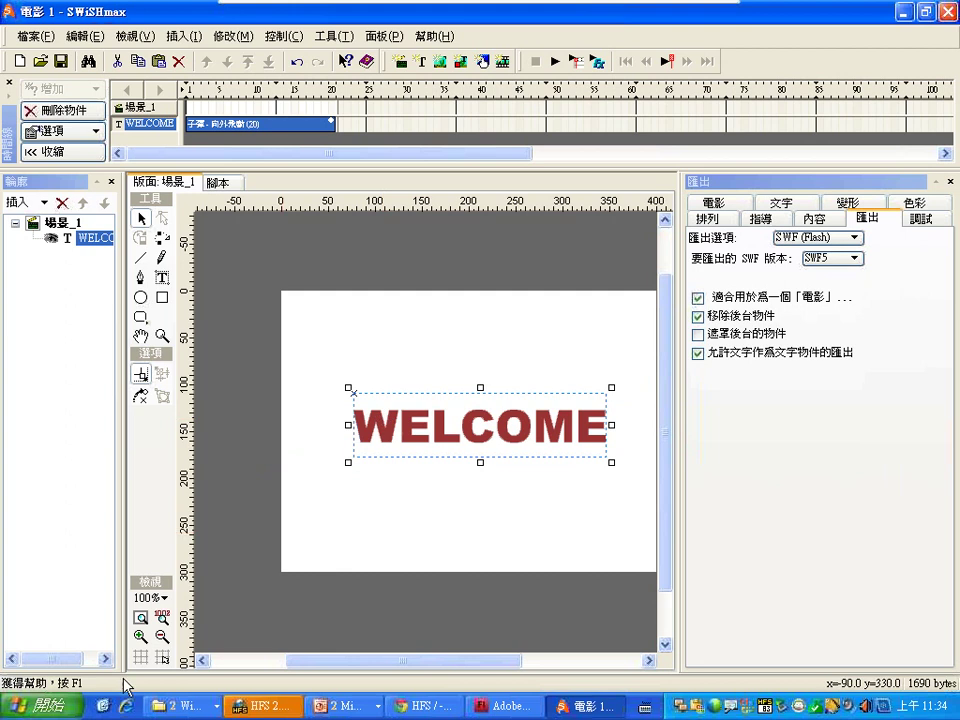
# - Switch to the desktop, play the SWF files 電影 1 and 電影 2, and place their player windows side by side
pyautogui.hotkey('alt', 'Tab')
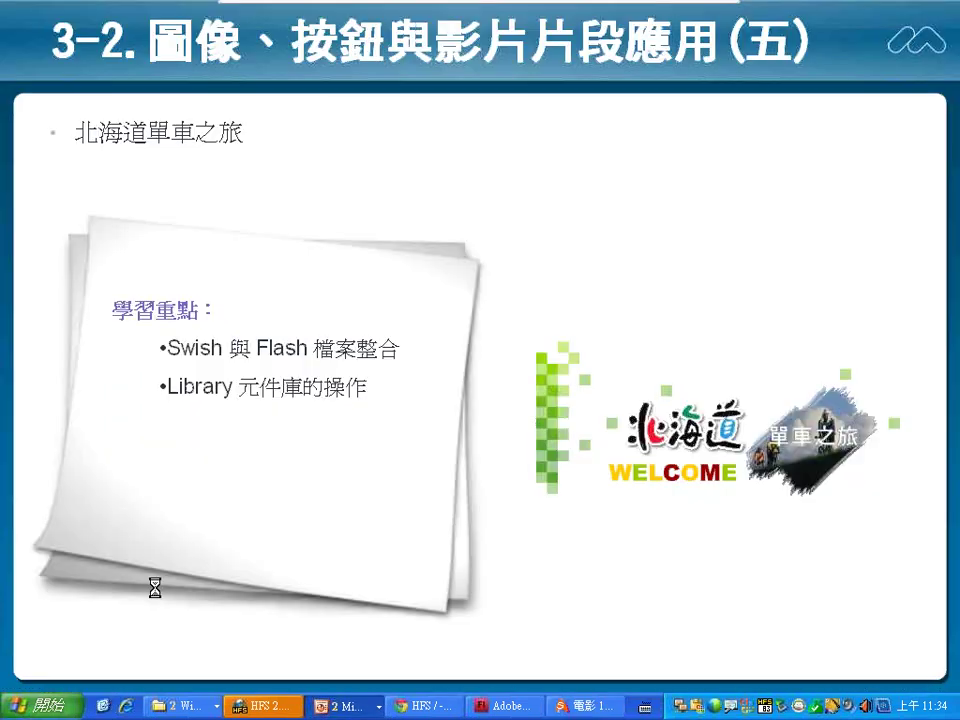
pyautogui.click(155, 588)
pyautogui.press('Escape')
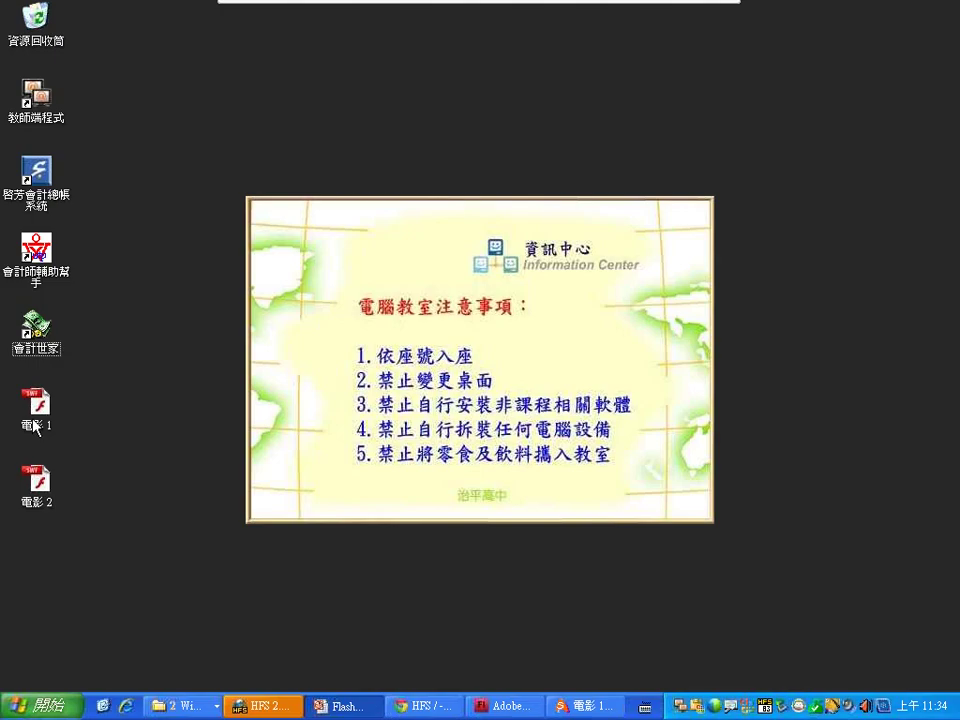
pyautogui.doubleClick(34, 418)
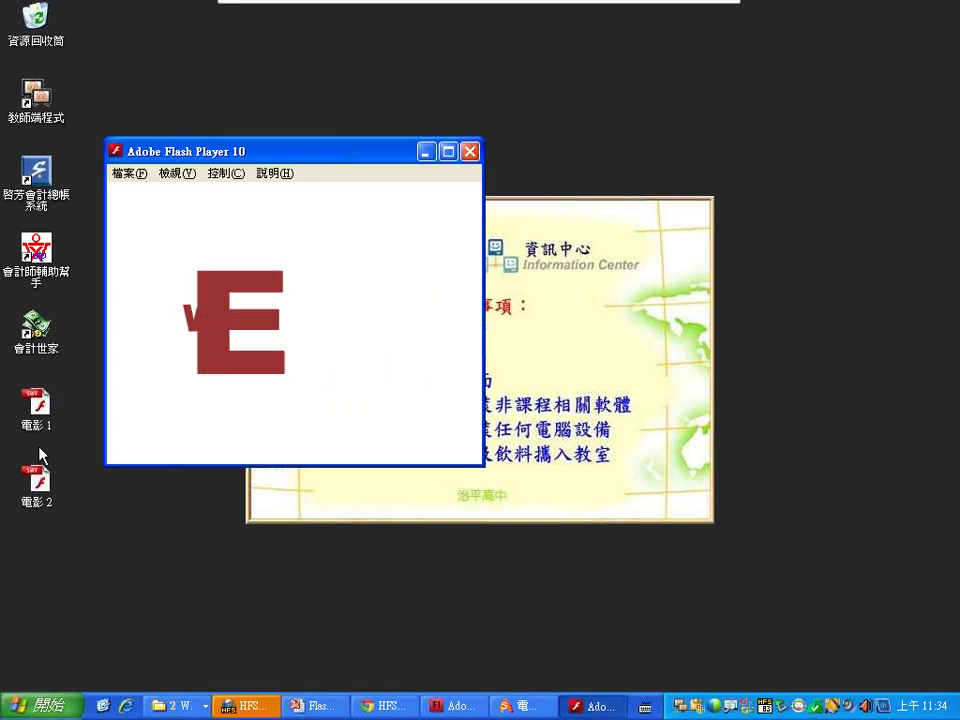
pyautogui.doubleClick(37, 482)
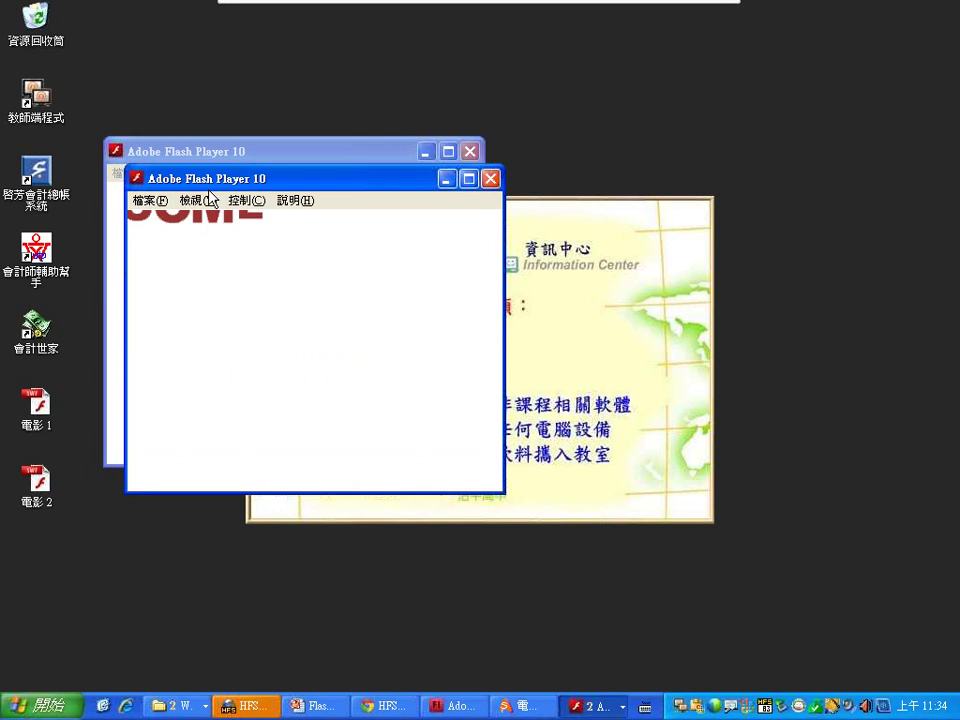
pyautogui.moveTo(238, 178); pyautogui.dragTo(600, 154)
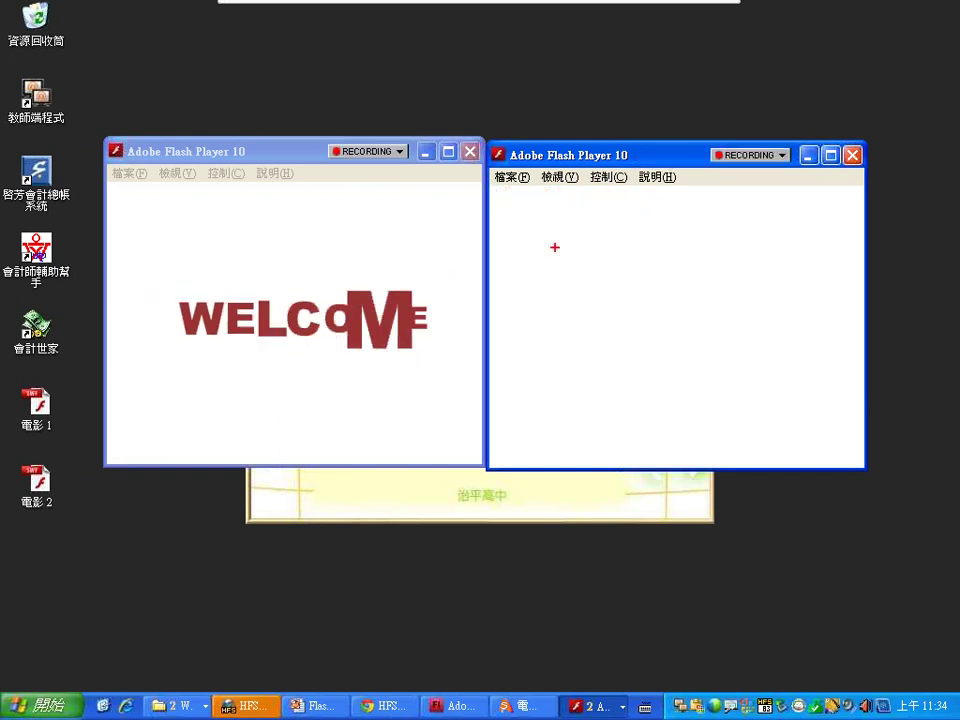
# - Mark the text origin in the 電影 2 player window with the pen to compare it with 電影 1, and clear the marks
pyautogui.moveTo(650, 210)
pyautogui.mouseDown()
pyautogui.moveTo(596, 238)
pyautogui.moveTo(446, 138)
pyautogui.moveTo(661, 160)
pyautogui.moveTo(637, 285)
pyautogui.moveTo(588, 295)
pyautogui.mouseUp()
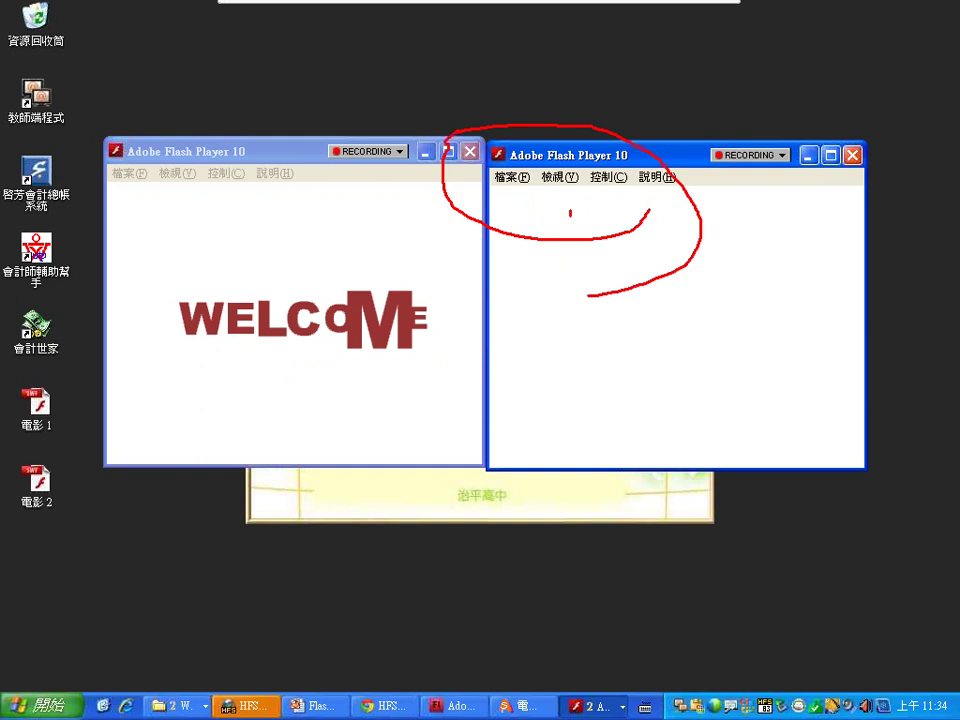
pyautogui.moveTo(570, 210)
pyautogui.mouseDown()
pyautogui.moveTo(466, 490)
pyautogui.moveTo(452, 487)
pyautogui.moveTo(449, 518)
pyautogui.mouseUp()
pyautogui.moveTo(445, 503); pyautogui.dragTo(459, 504)
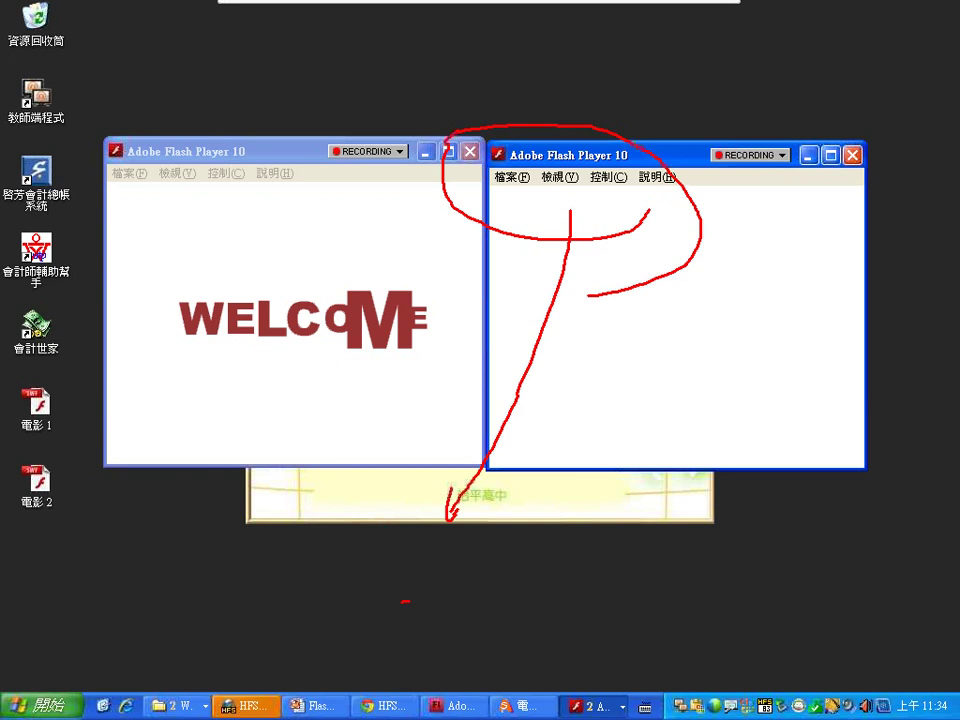
pyautogui.moveTo(403, 601); pyautogui.dragTo(445, 599)
pyautogui.moveTo(426, 591); pyautogui.dragTo(424, 627)
pyautogui.press('Escape')
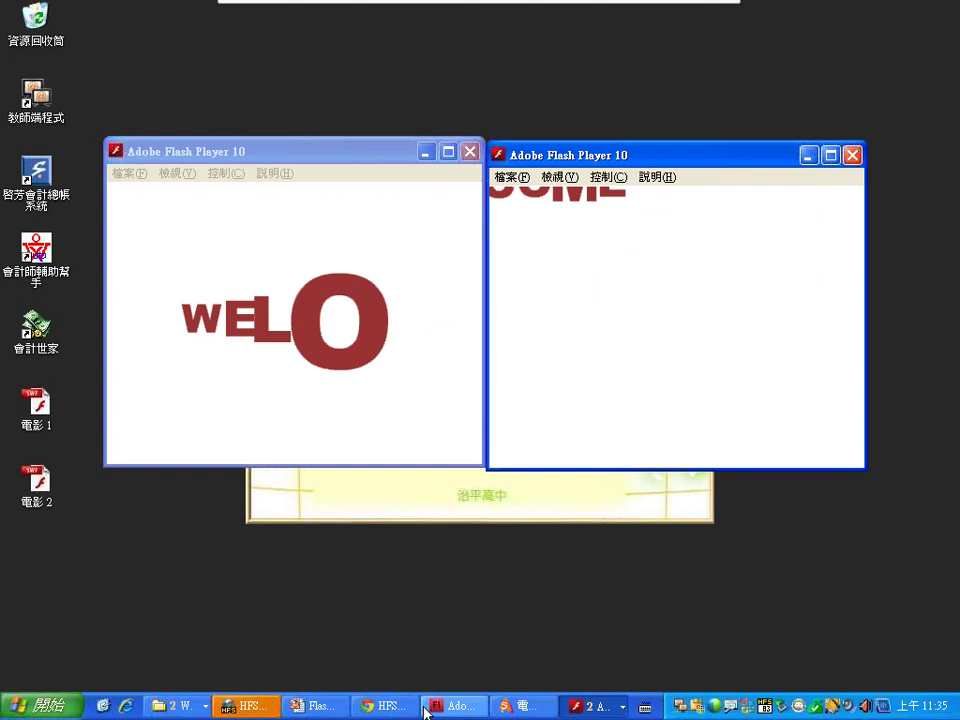
# - Switch to Flash and create a new movie clip (影片片段) symbol named 電影1
pyautogui.click(325, 708)
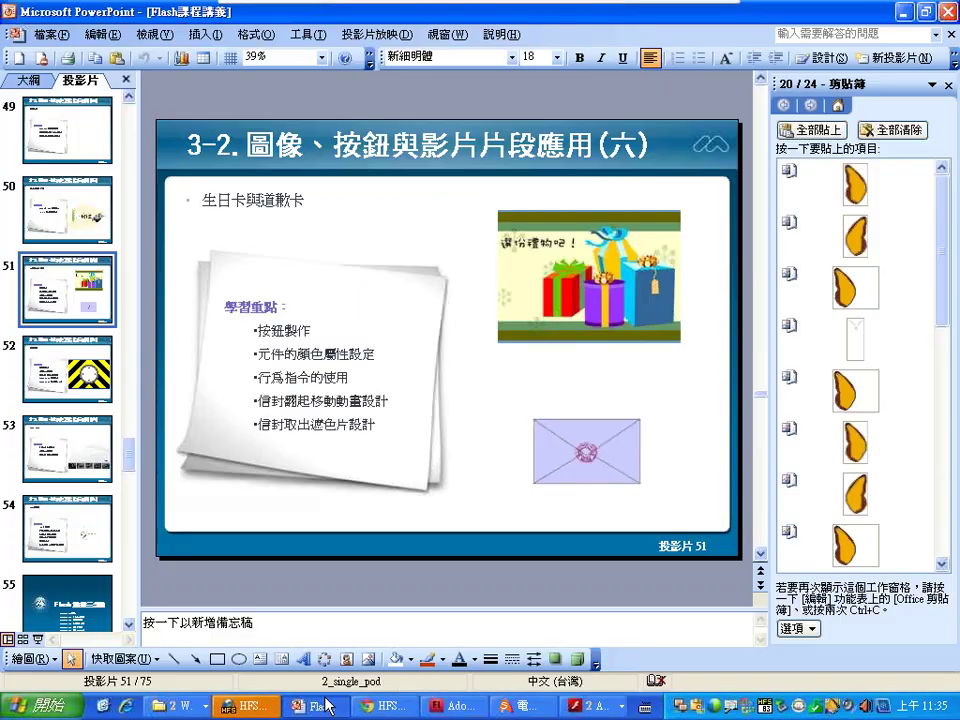
pyautogui.click(605, 706)
pyautogui.click(540, 684)
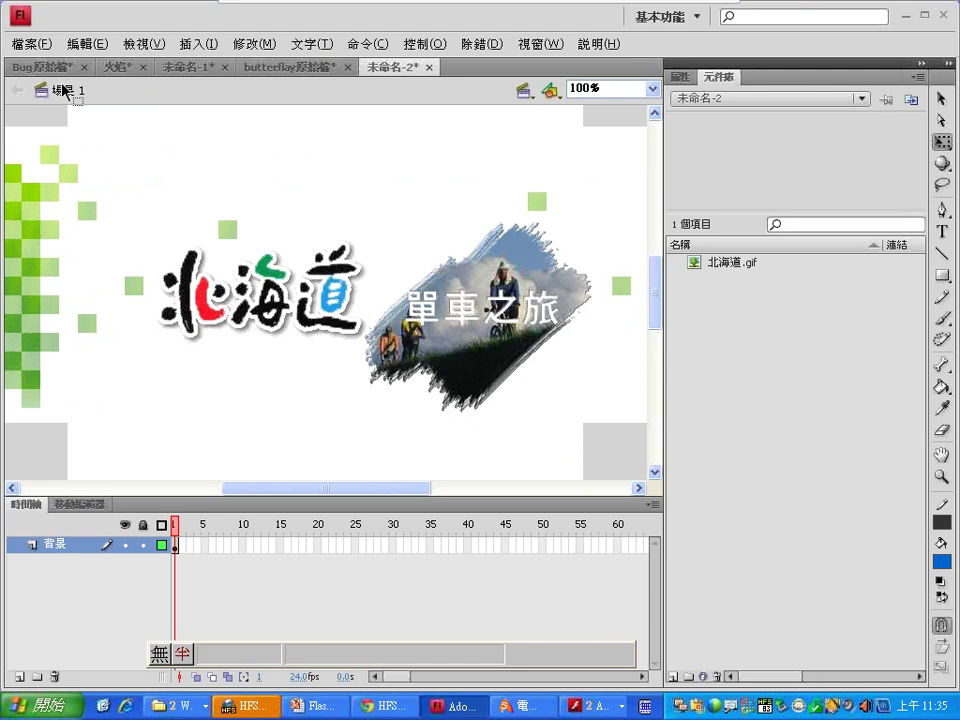
pyautogui.click(192, 44)
pyautogui.click(200, 61)
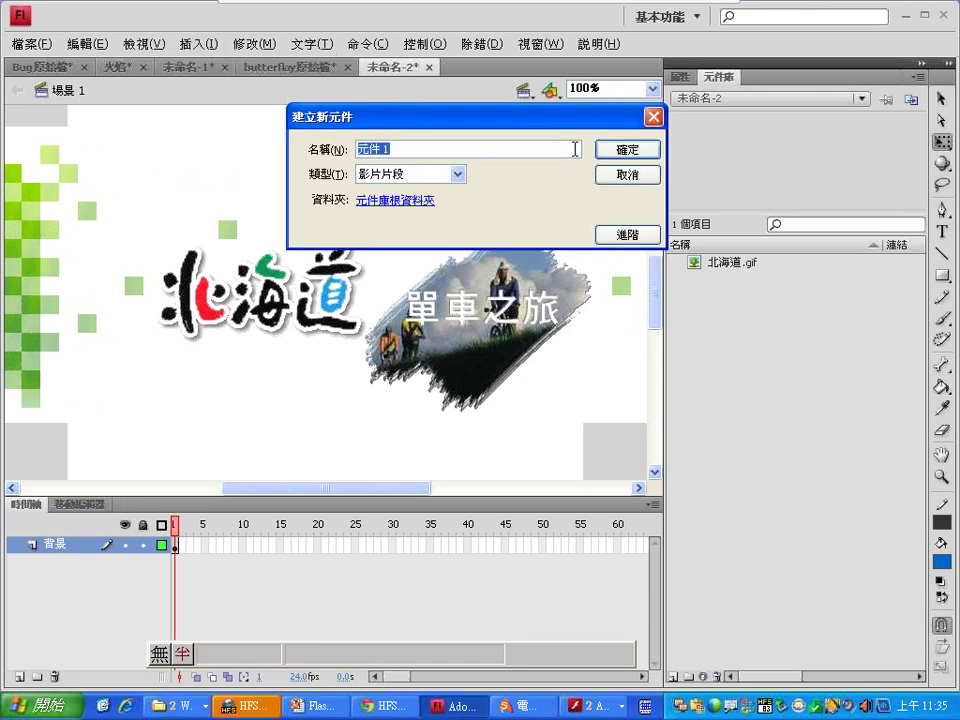
pyautogui.write('電影')
pyautogui.click(636, 157)
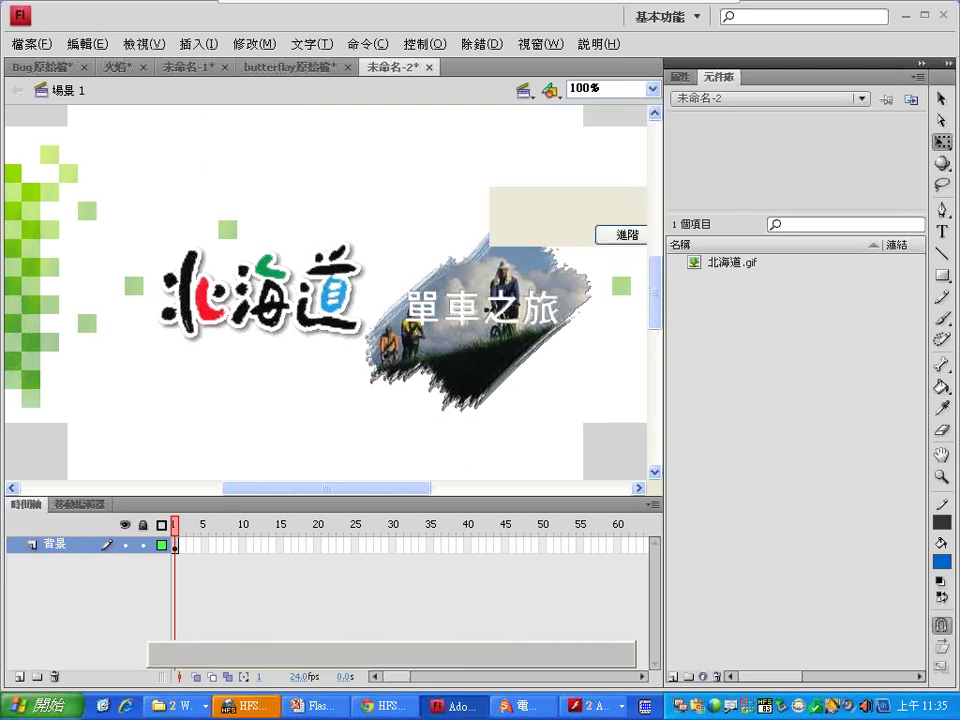
# - Import the SWF file 電影 1 from the desktop (桌面) into the 電影1 movie clip
pyautogui.click(30, 44)
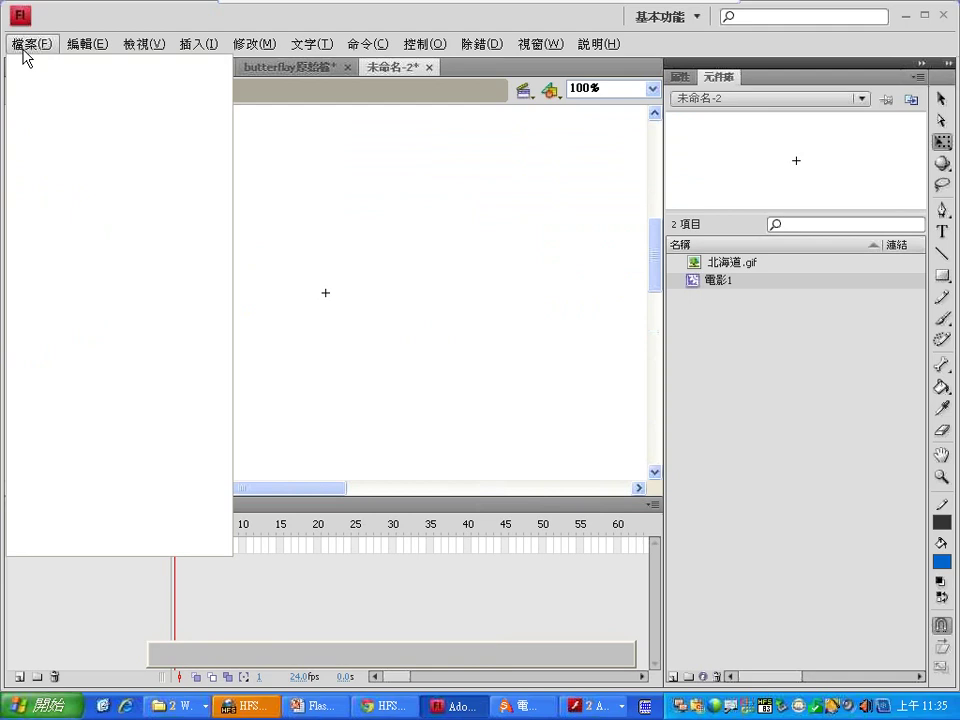
pyautogui.moveTo(80, 300)
pyautogui.click(268, 300)
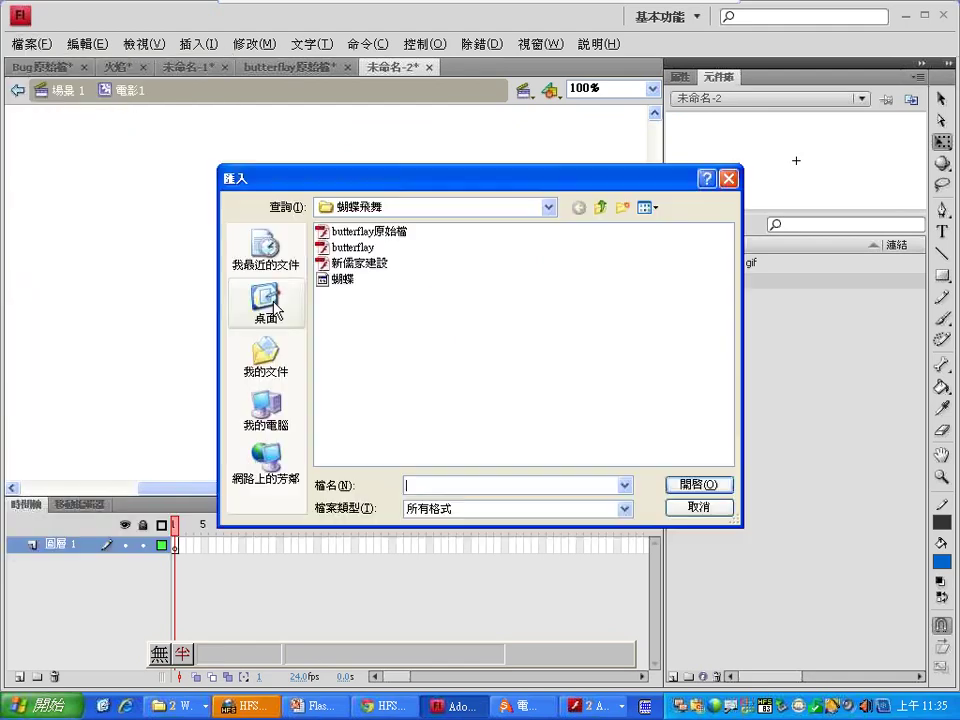
pyautogui.click(270, 302)
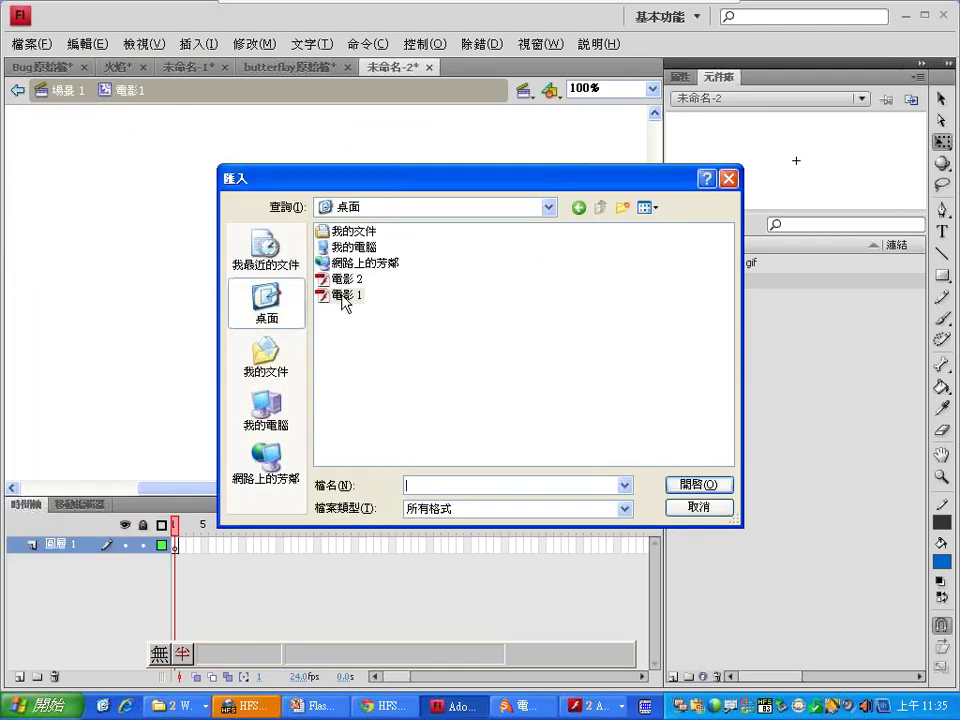
pyautogui.click(345, 297)
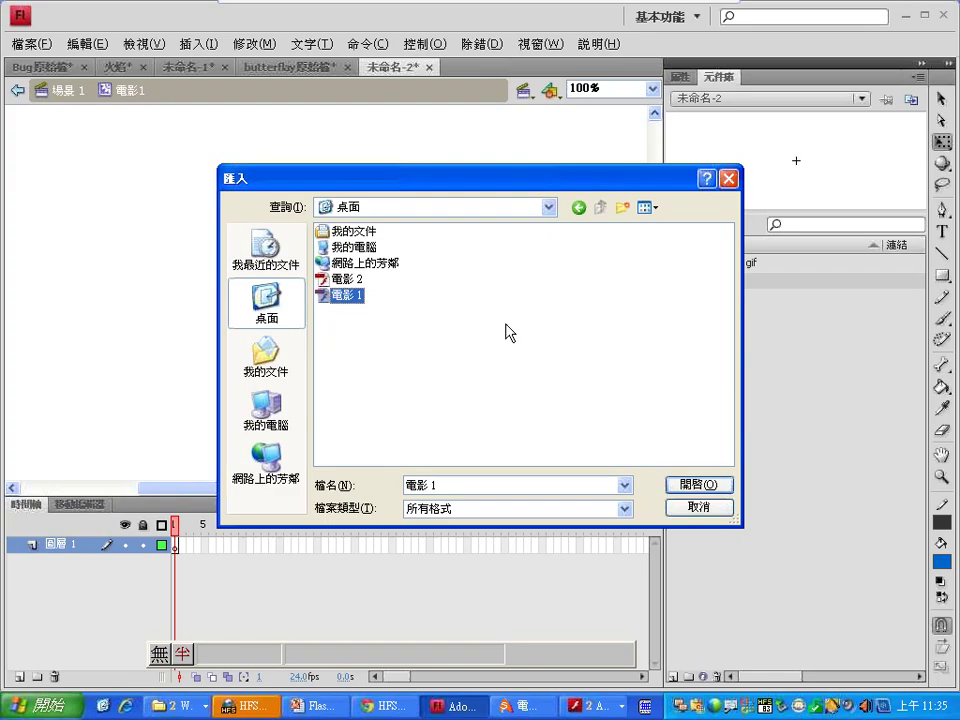
pyautogui.click(706, 487)
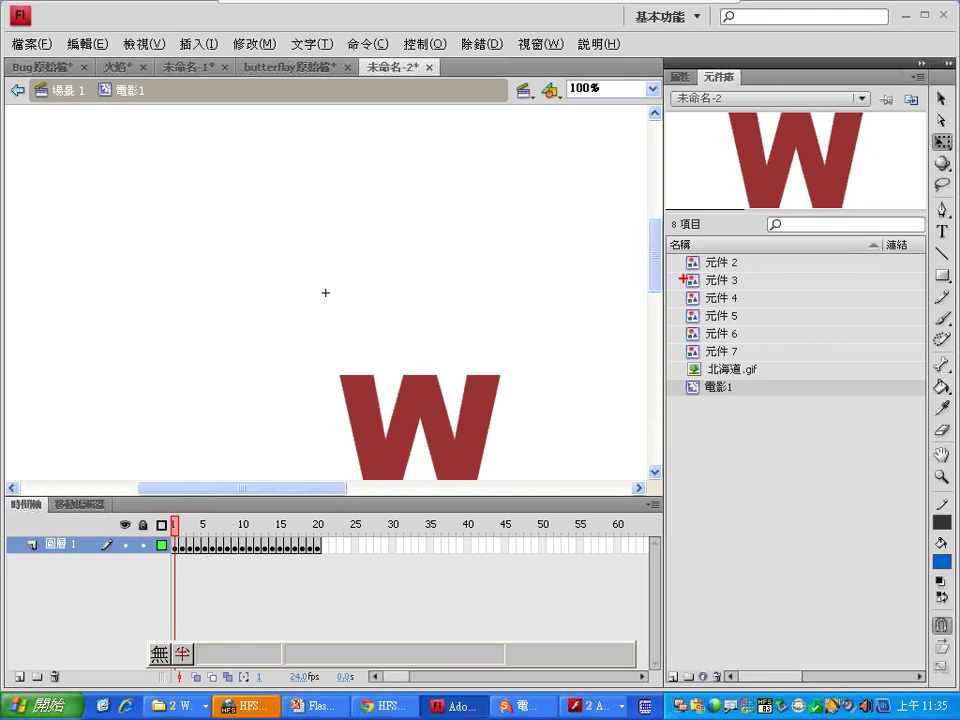
# - Examine the imported symbols in the library and the W on frame 1, marking them with the pen
pyautogui.moveTo(678, 256)
pyautogui.mouseDown()
pyautogui.moveTo(677, 384)
pyautogui.moveTo(745, 376)
pyautogui.moveTo(747, 236)
pyautogui.moveTo(666, 228)
pyautogui.mouseUp()
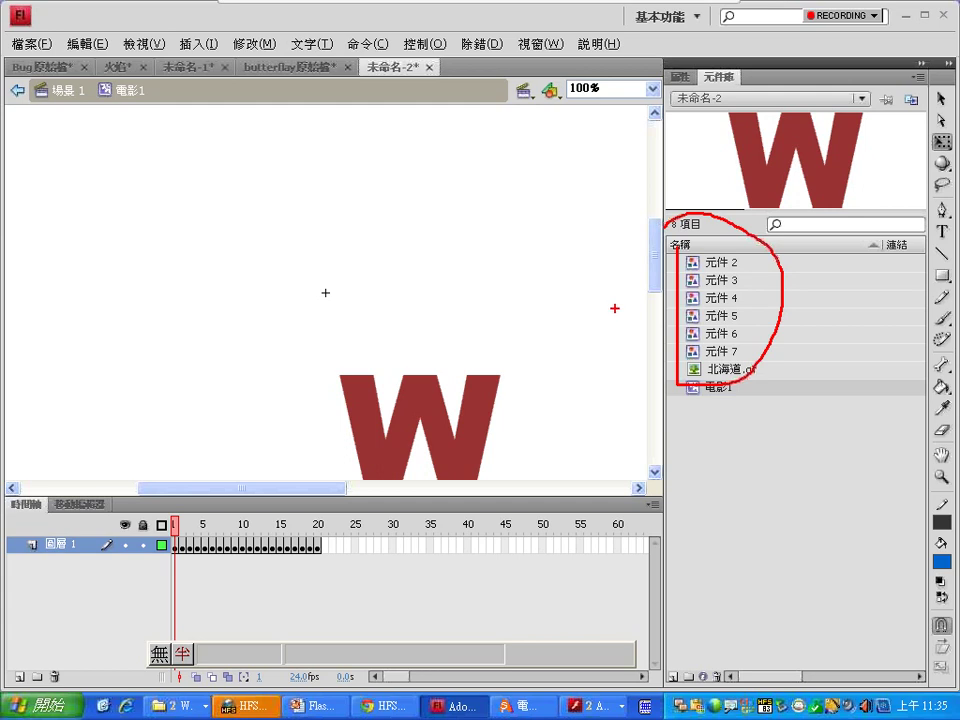
pyautogui.press('Escape')
pyautogui.moveTo(332, 491); pyautogui.dragTo(362, 493)
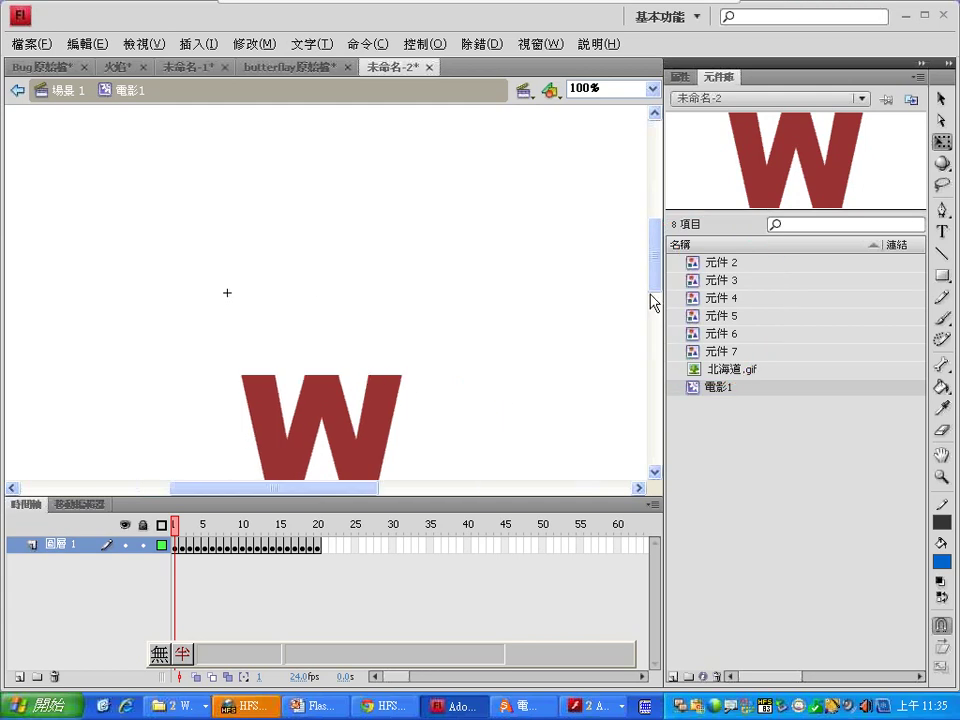
pyautogui.moveTo(656, 279); pyautogui.dragTo(656, 290)
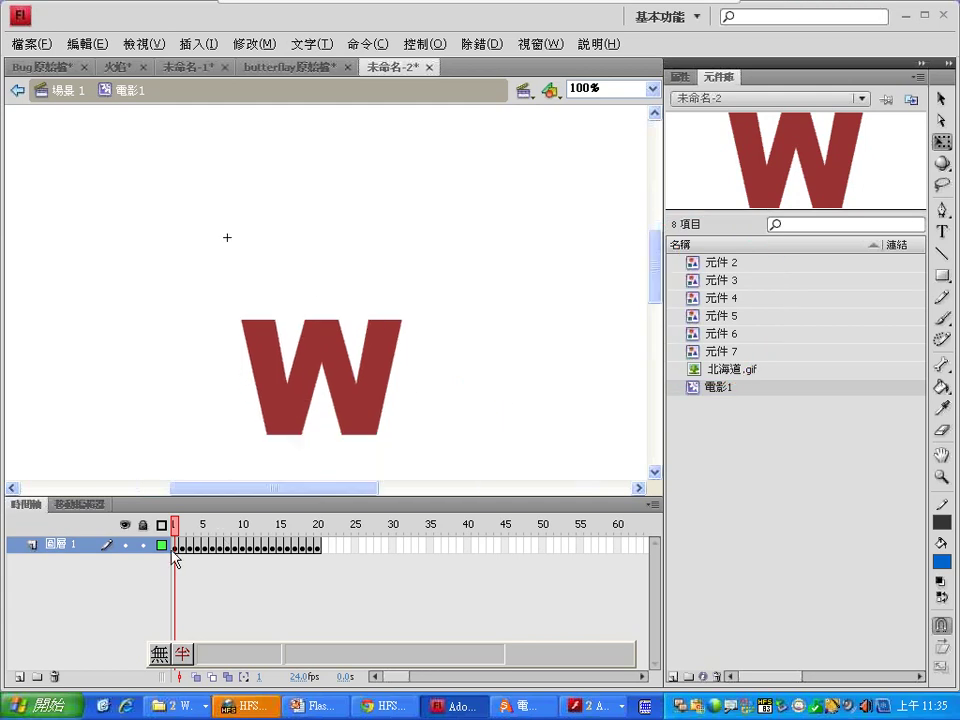
pyautogui.click(320, 378)
pyautogui.hotkey('ctrl', '2')
pyautogui.moveTo(258, 233)
pyautogui.mouseDown()
pyautogui.moveTo(224, 270)
pyautogui.moveTo(210, 244)
pyautogui.moveTo(229, 238)
pyautogui.moveTo(233, 410)
pyautogui.moveTo(597, 242)
pyautogui.moveTo(611, 412)
pyautogui.moveTo(266, 468)
pyautogui.mouseUp()
pyautogui.press('Escape')
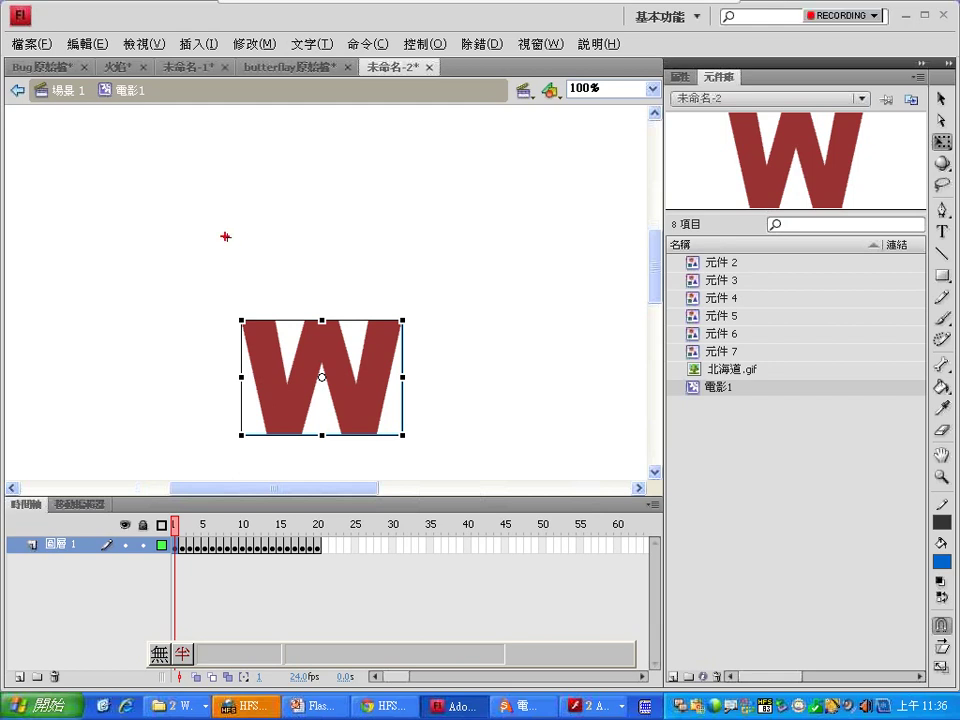
# - Mark the movie area from the clip's registration point with the pen, clear it, and scrub the timeline to frame 20
pyautogui.moveTo(227, 237)
pyautogui.mouseDown()
pyautogui.moveTo(332, 347)
pyautogui.moveTo(683, 487)
pyautogui.mouseUp()
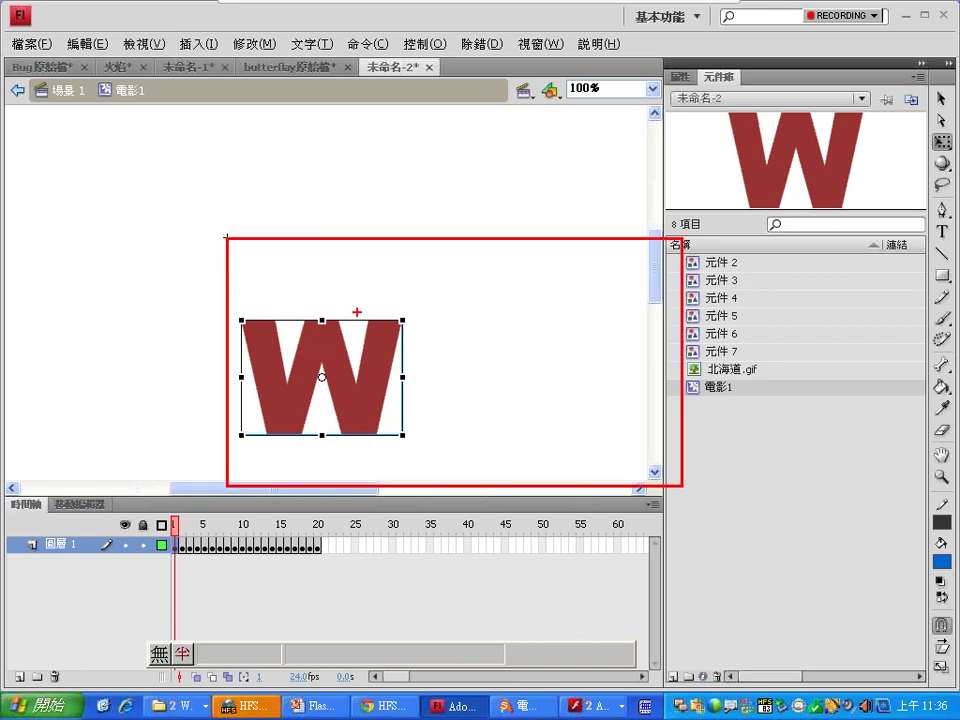
pyautogui.moveTo(238, 238)
pyautogui.mouseDown()
pyautogui.moveTo(224, 252)
pyautogui.moveTo(248, 242)
pyautogui.mouseUp()
pyautogui.moveTo(275, 156)
pyautogui.mouseDown()
pyautogui.moveTo(234, 218)
pyautogui.moveTo(246, 212)
pyautogui.mouseUp()
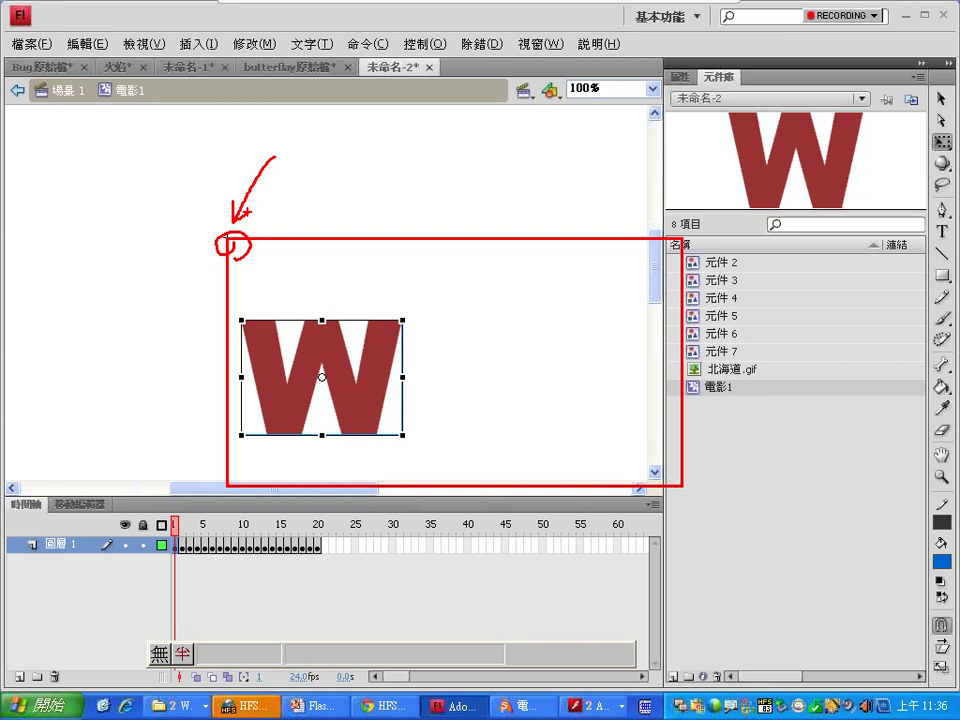
pyautogui.press('Escape')
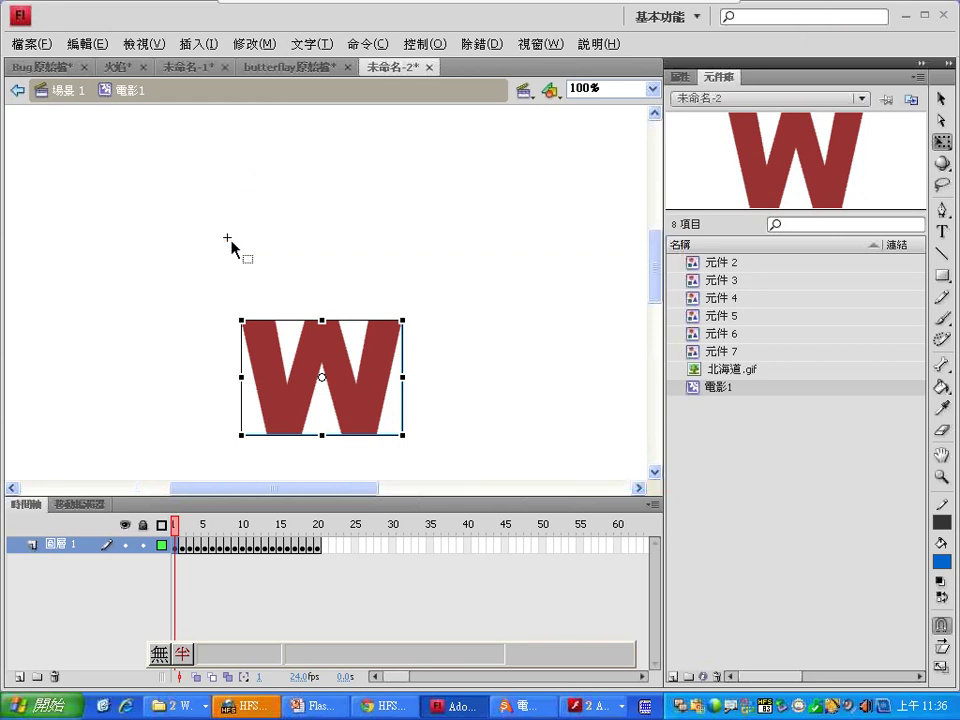
pyautogui.click(207, 525)
pyautogui.moveTo(210, 528); pyautogui.dragTo(317, 525)
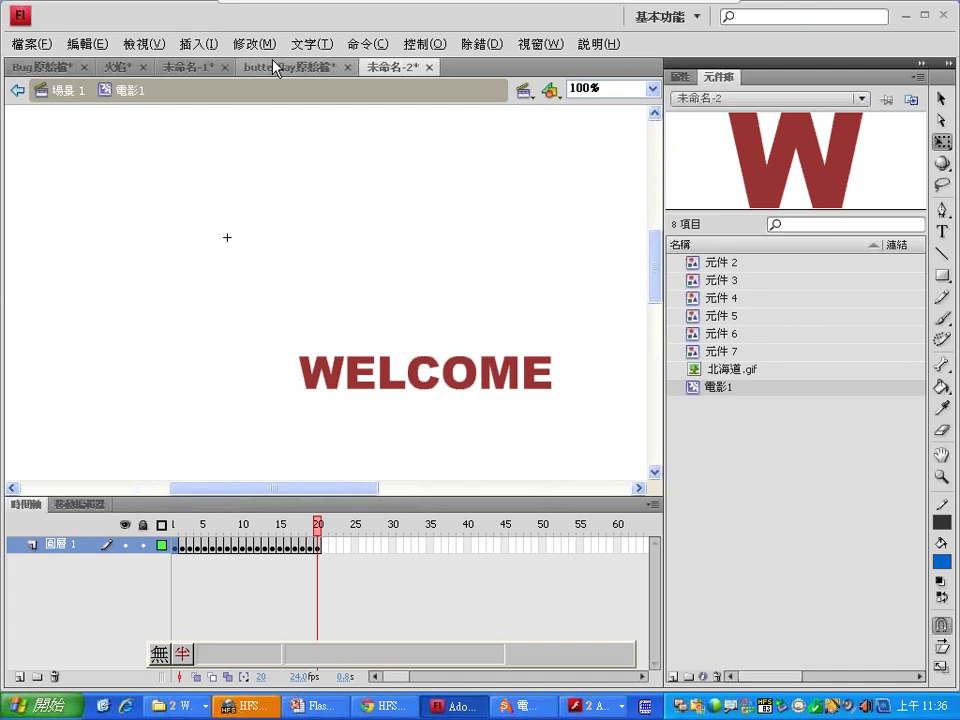
# - Create a new movie clip symbol named 電影2
pyautogui.click(198, 44)
pyautogui.click(207, 65)
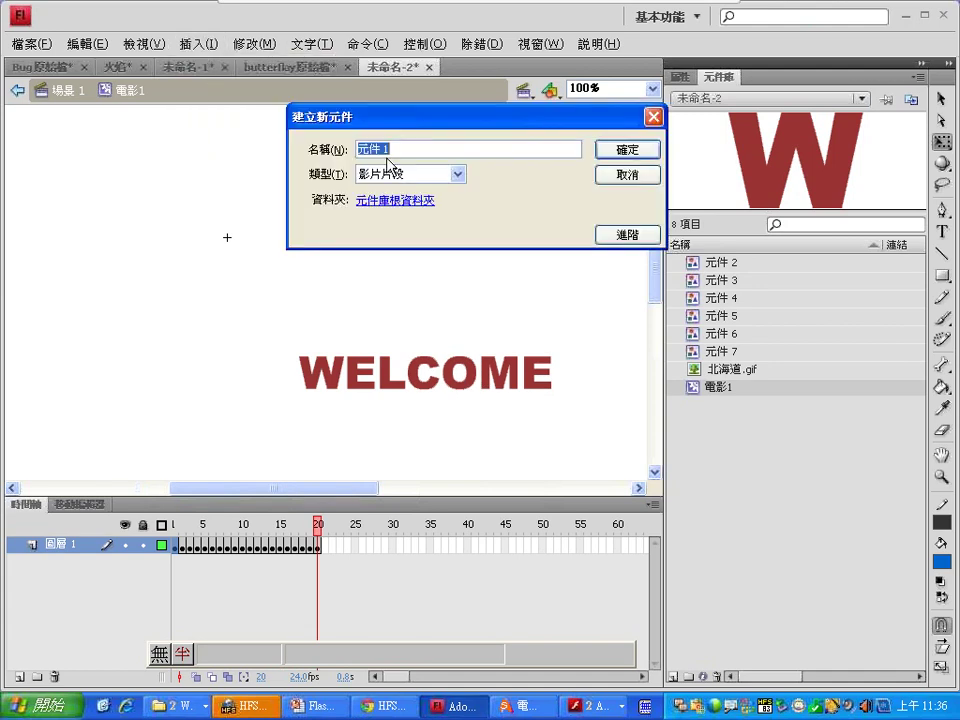
pyautogui.click(385, 148)
pyautogui.moveTo(396, 148); pyautogui.dragTo(289, 152)
pyautogui.write('電影2')
pyautogui.press('Return')
# - Import the SWF file 電影 2 from the desktop into the 電影2 movie clip and scrub its timeline to frame 20
pyautogui.click(31, 44)
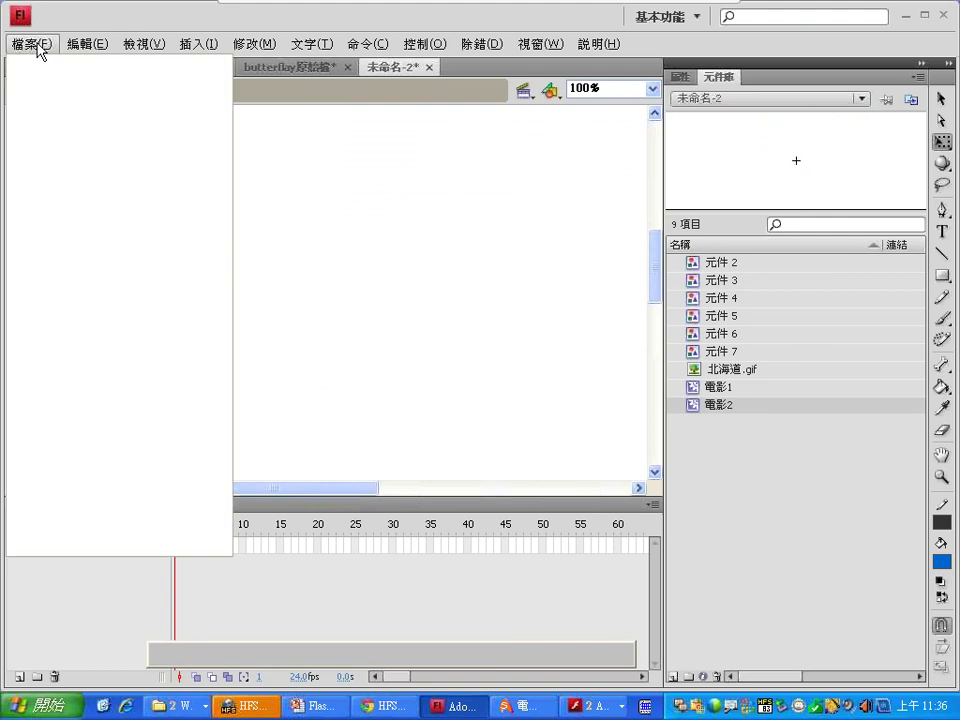
pyautogui.moveTo(56, 300)
pyautogui.click(285, 300)
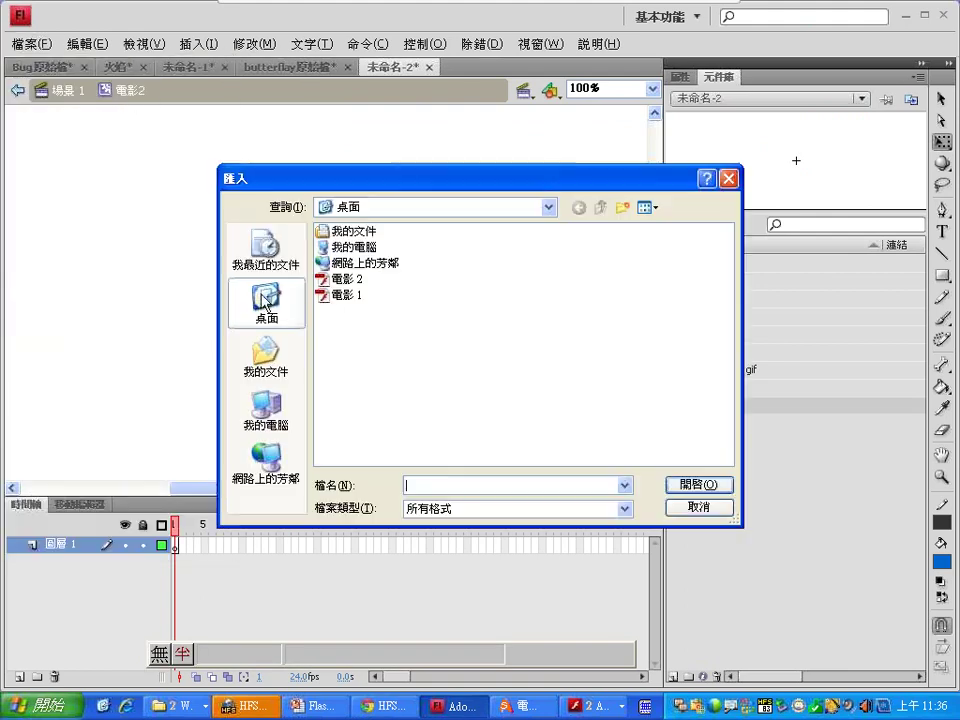
pyautogui.click(344, 279)
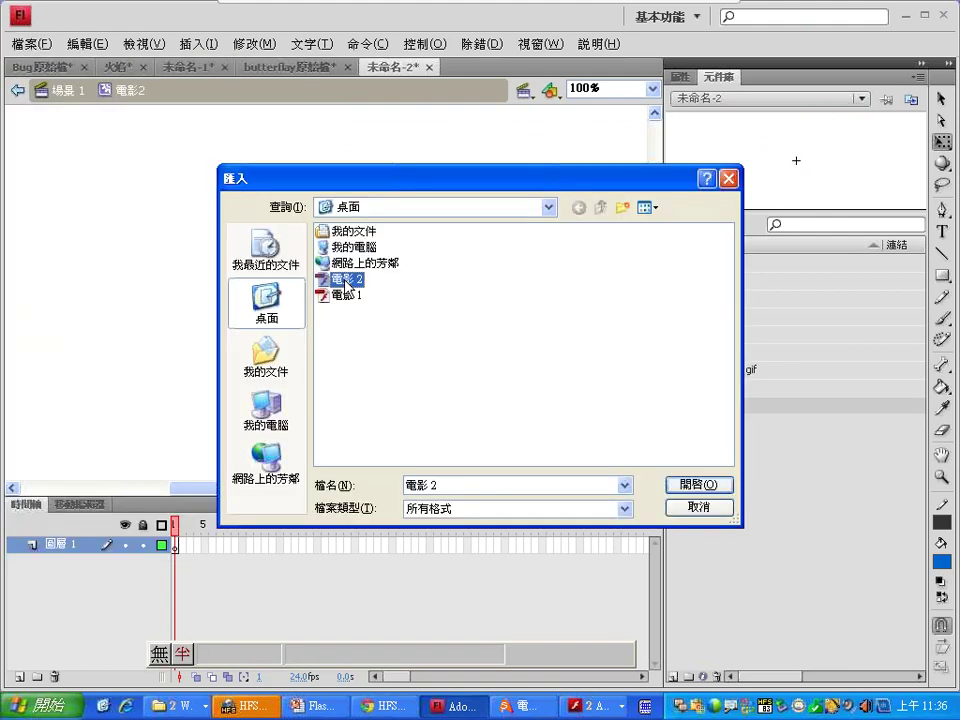
pyautogui.click(696, 485)
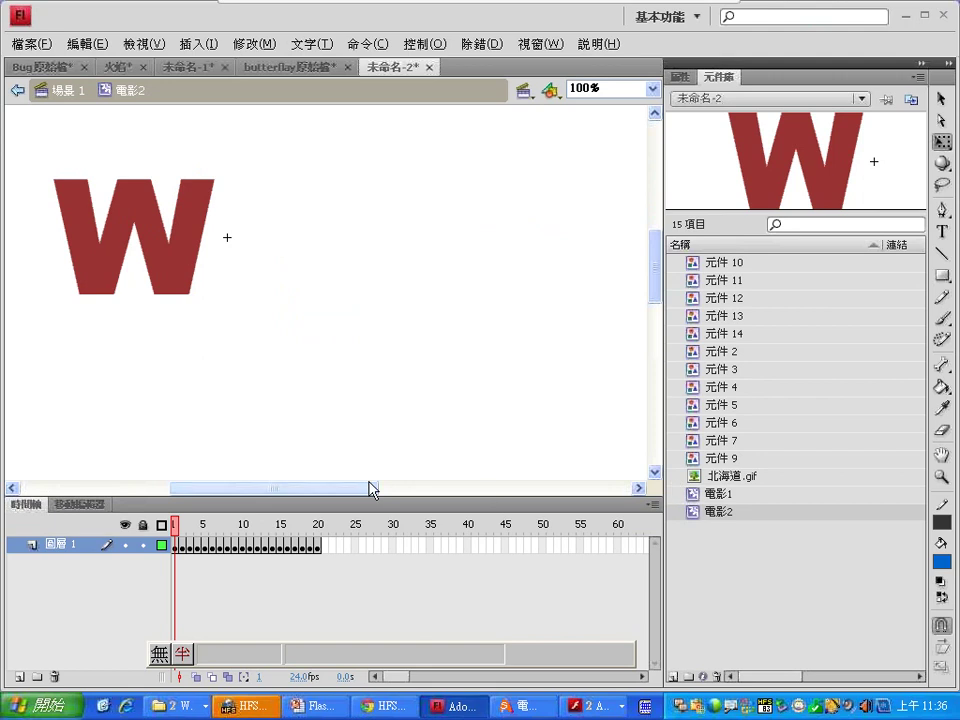
pyautogui.moveTo(373, 489); pyautogui.dragTo(340, 489)
pyautogui.moveTo(178, 524); pyautogui.dragTo(383, 530)
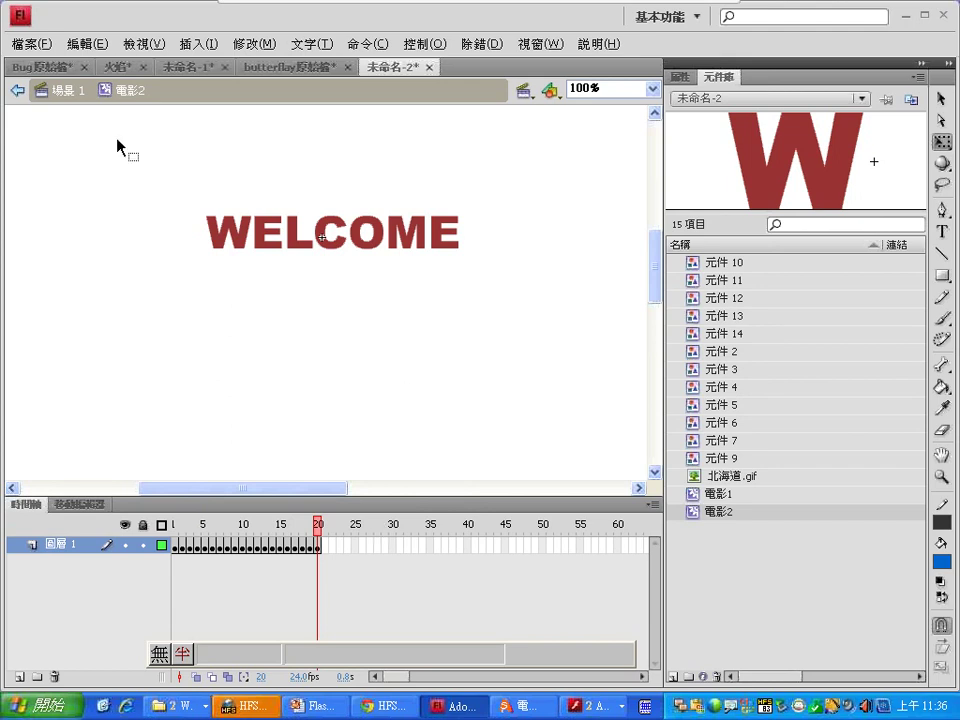
# - Return to 場景 1 and delete all library items except 北海道.gif, including the 電影1 and 電影2 clips
pyautogui.click(66, 91)
pyautogui.click(723, 264)
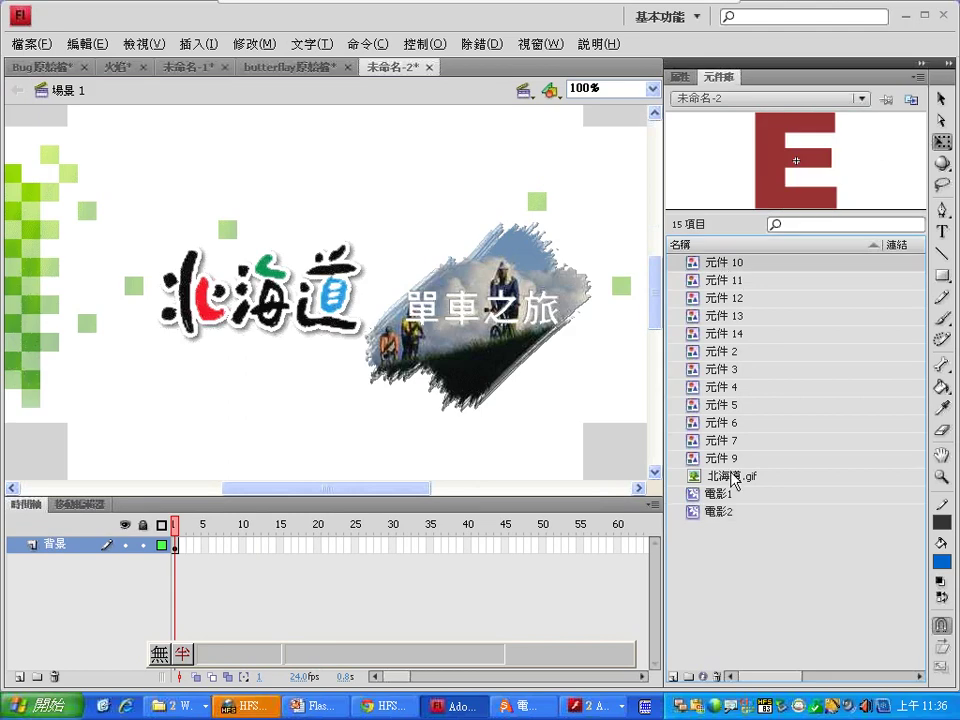
pyautogui.keyDown('shift'); pyautogui.click(716, 493); pyautogui.keyUp('shift')
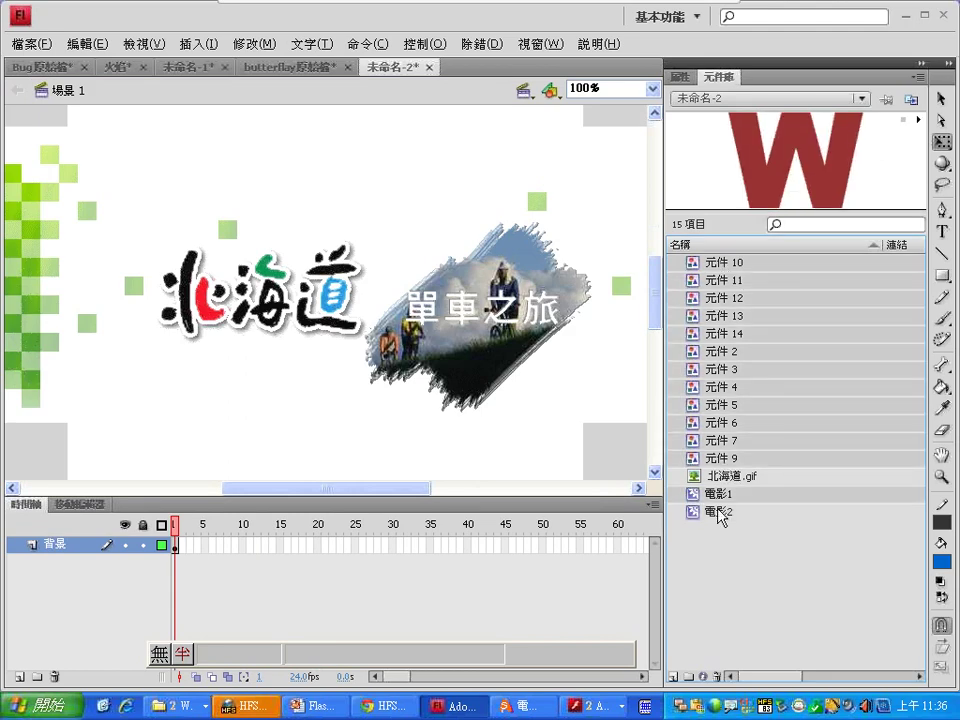
pyautogui.keyDown('shift'); pyautogui.click(718, 514); pyautogui.keyUp('shift')
pyautogui.press('Delete')
# - Create a new movie clip symbol with the default name 元件 1
pyautogui.click(195, 45)
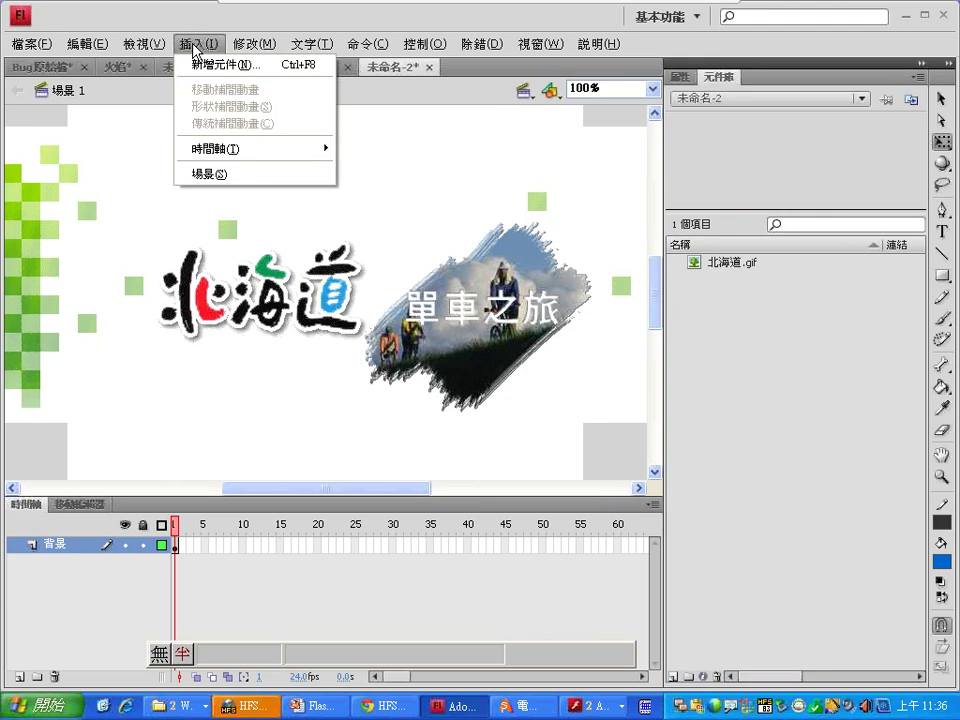
pyautogui.click(215, 64)
pyautogui.click(632, 151)
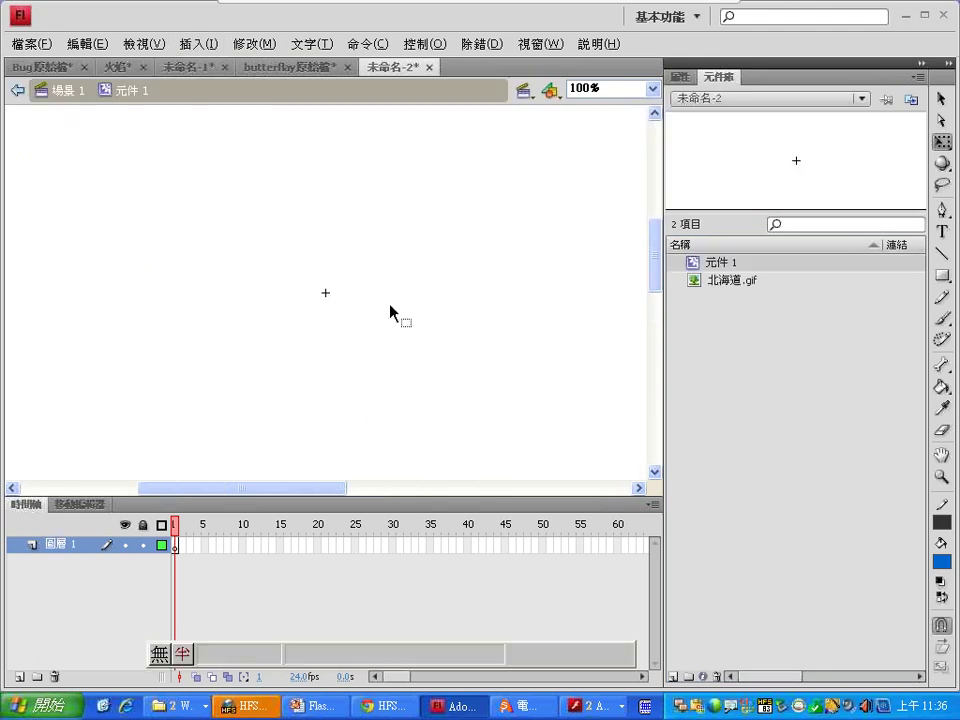
# - Import the SWF file 電影1 from the desktop onto the stage of the 元件 1 movie clip
pyautogui.click(30, 44)
pyautogui.moveTo(75, 302)
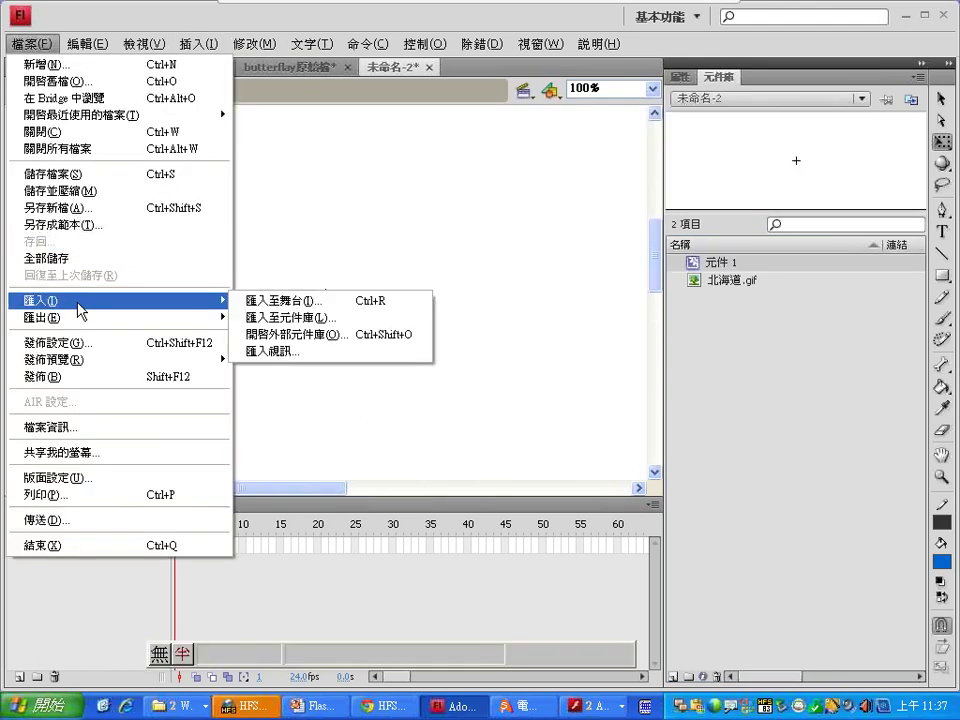
pyautogui.click(275, 300)
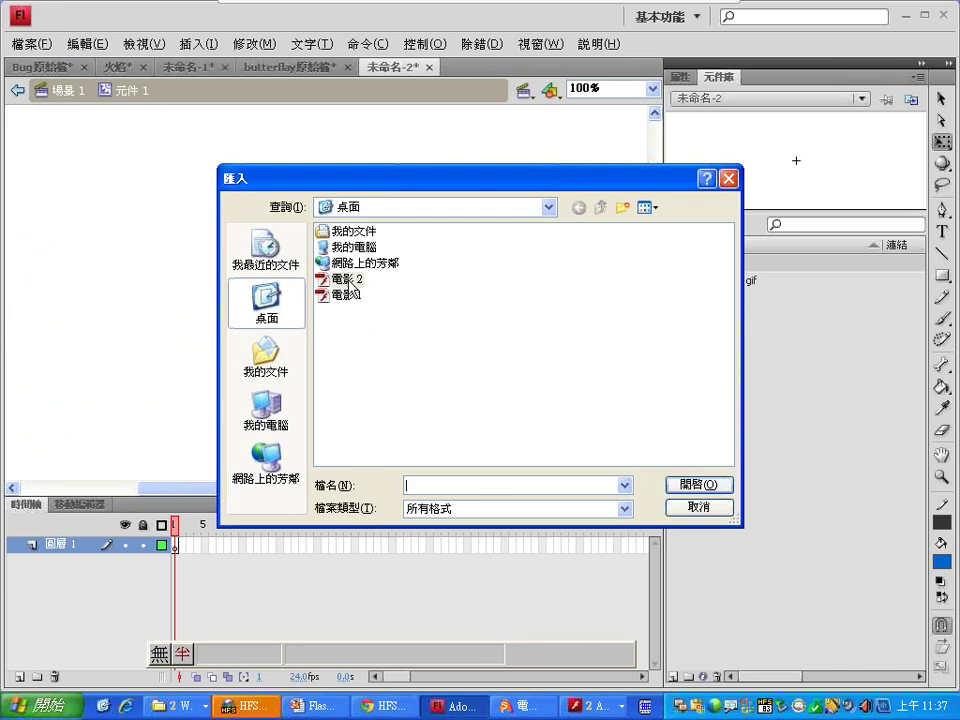
pyautogui.doubleClick(350, 292)
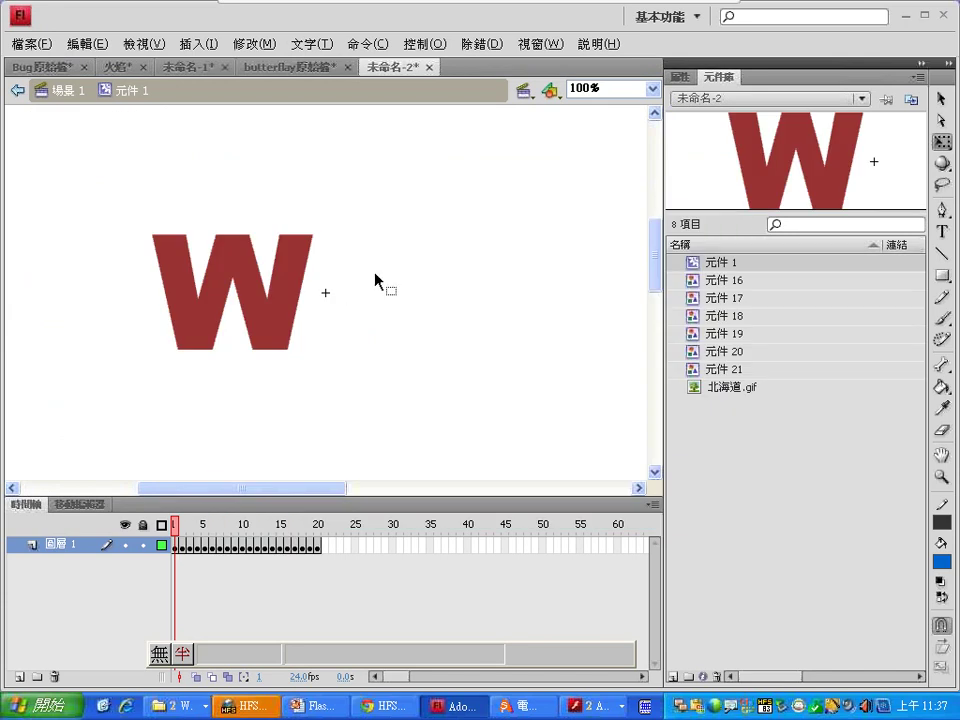
# - Preview the imported letter symbols in the library, from 元件 16 to 元件 21
pyautogui.click(707, 280)
pyautogui.click(712, 315)
pyautogui.click(724, 334)
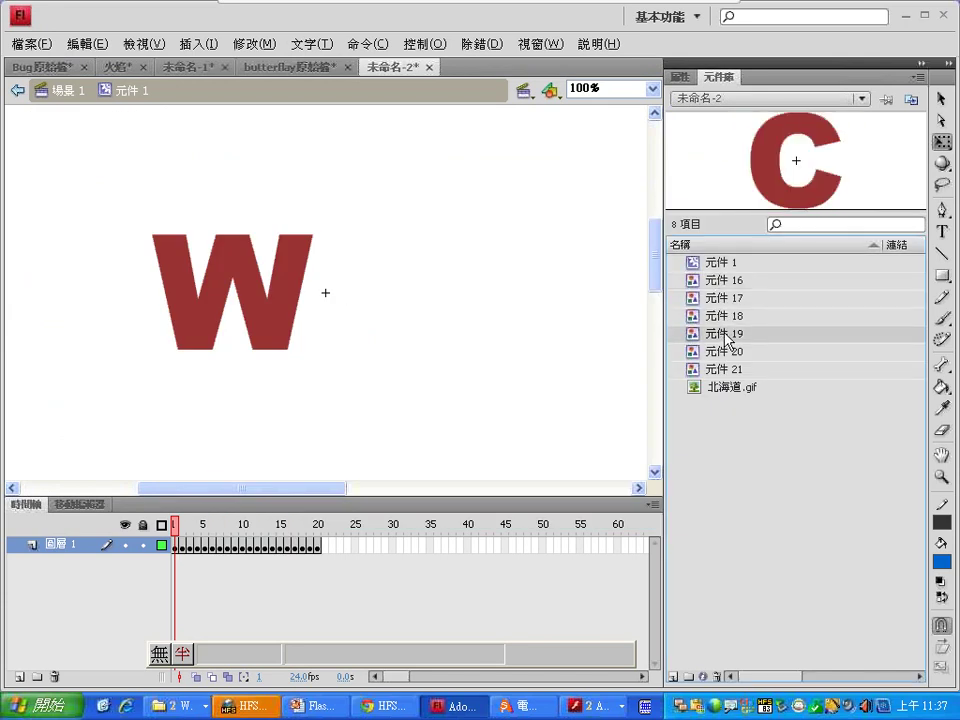
pyautogui.click(727, 352)
pyautogui.click(729, 371)
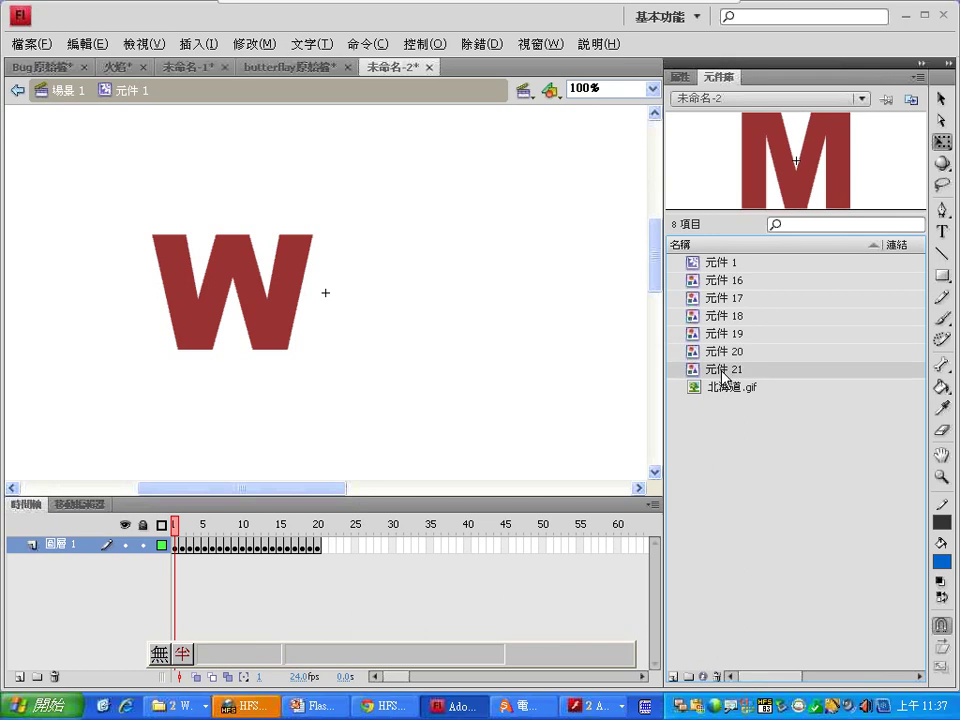
# - Switch to SWiSHmax to examine the text settings of the WELCOME object, and return to Flash
pyautogui.click(525, 706)
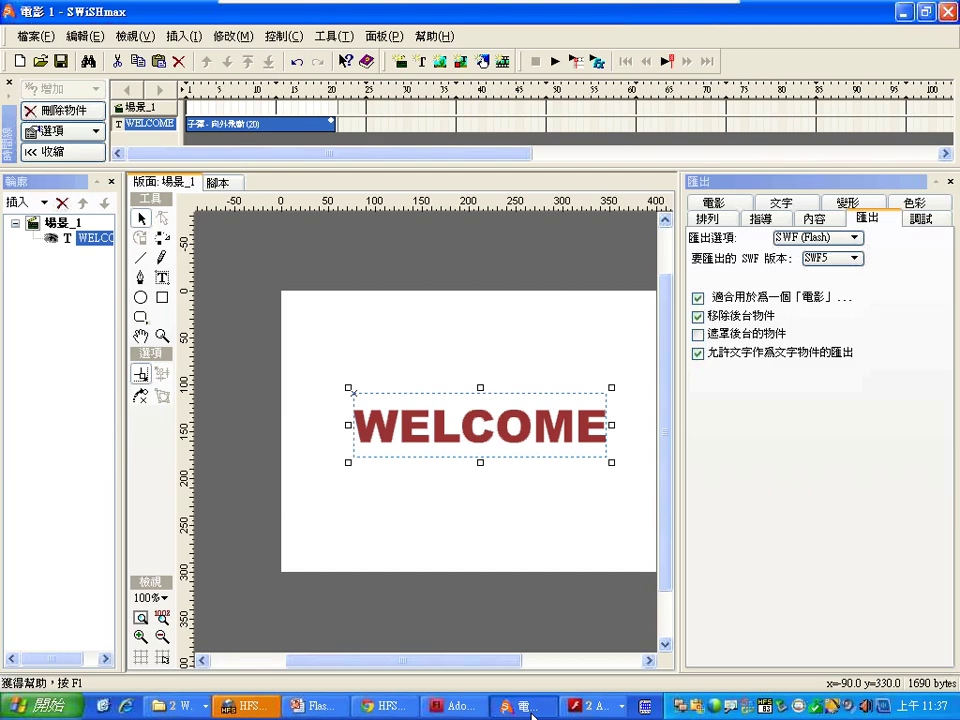
pyautogui.click(782, 203)
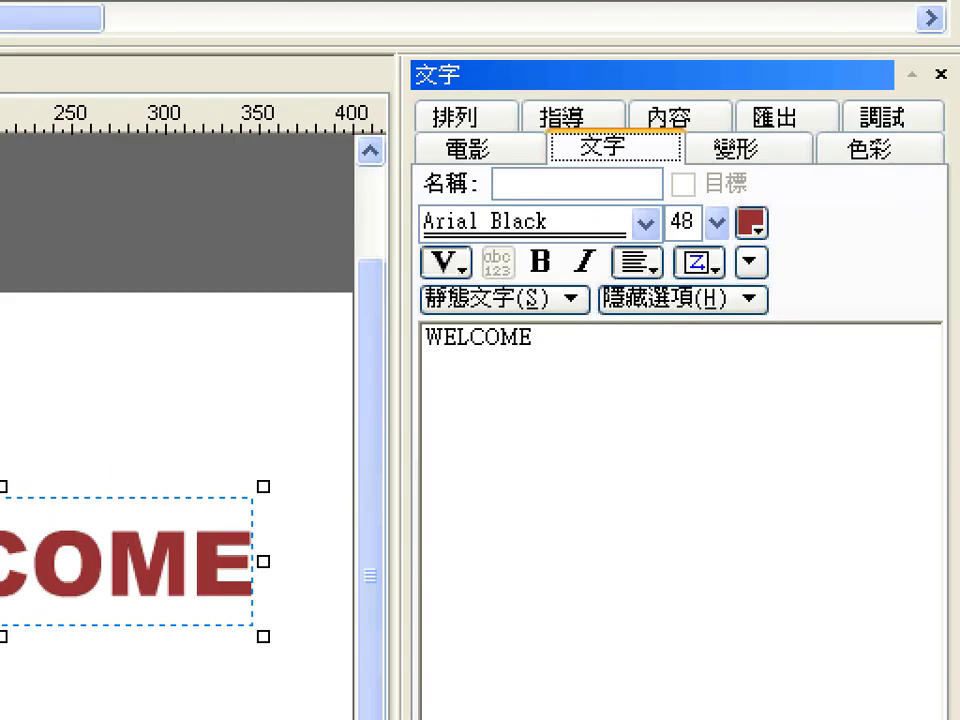
pyautogui.moveTo(425, 355); pyautogui.dragTo(535, 356)
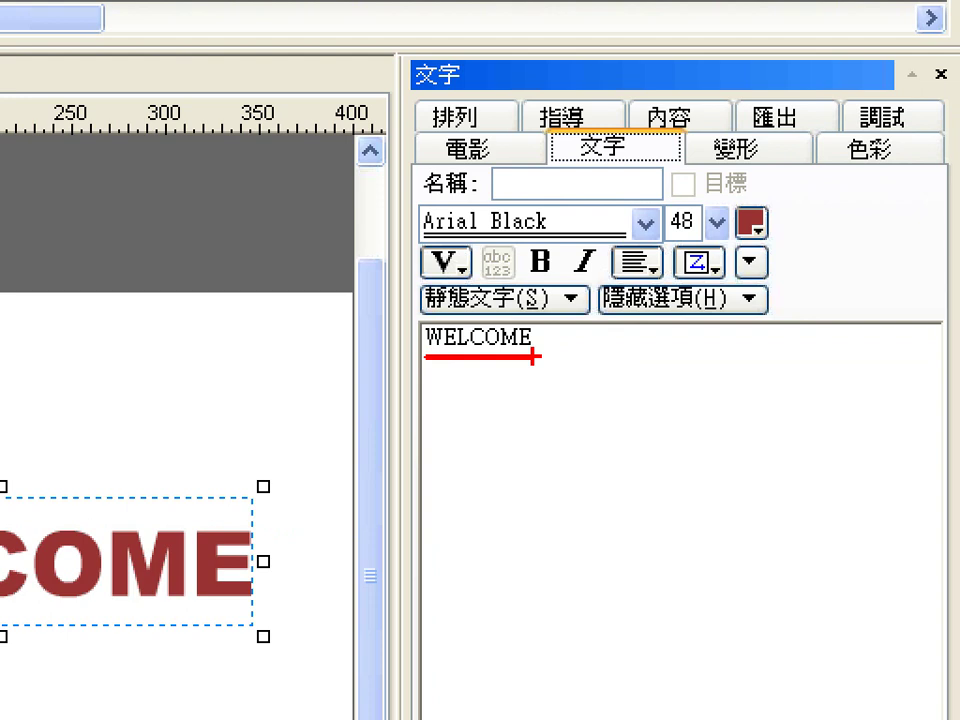
pyautogui.press('e')
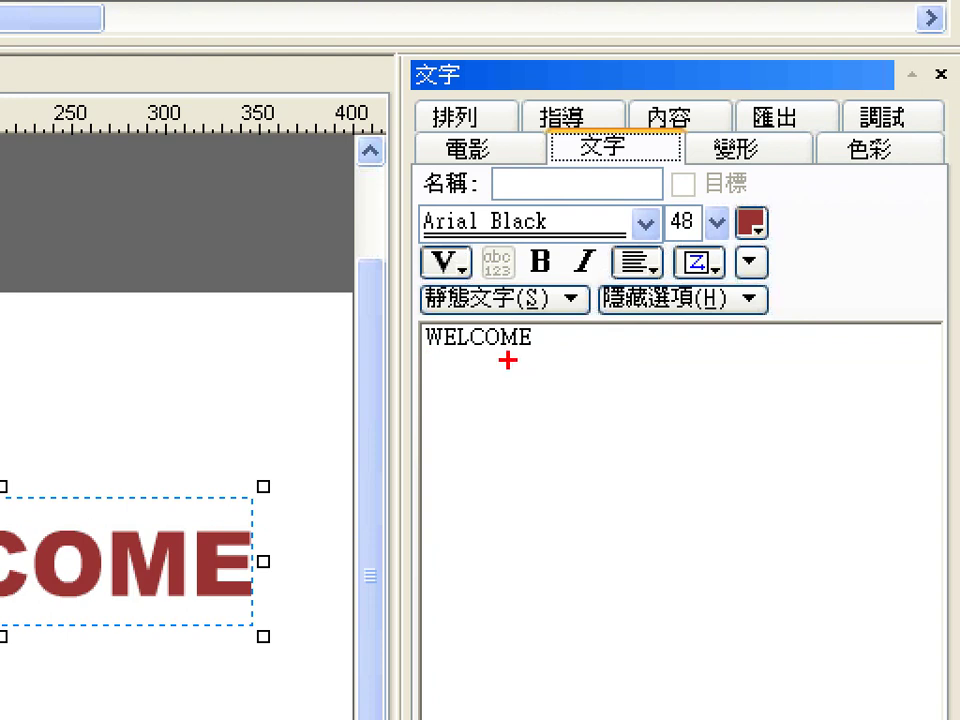
pyautogui.hotkey('alt', 'Tab')
pyautogui.hotkey('alt', 'Tab')
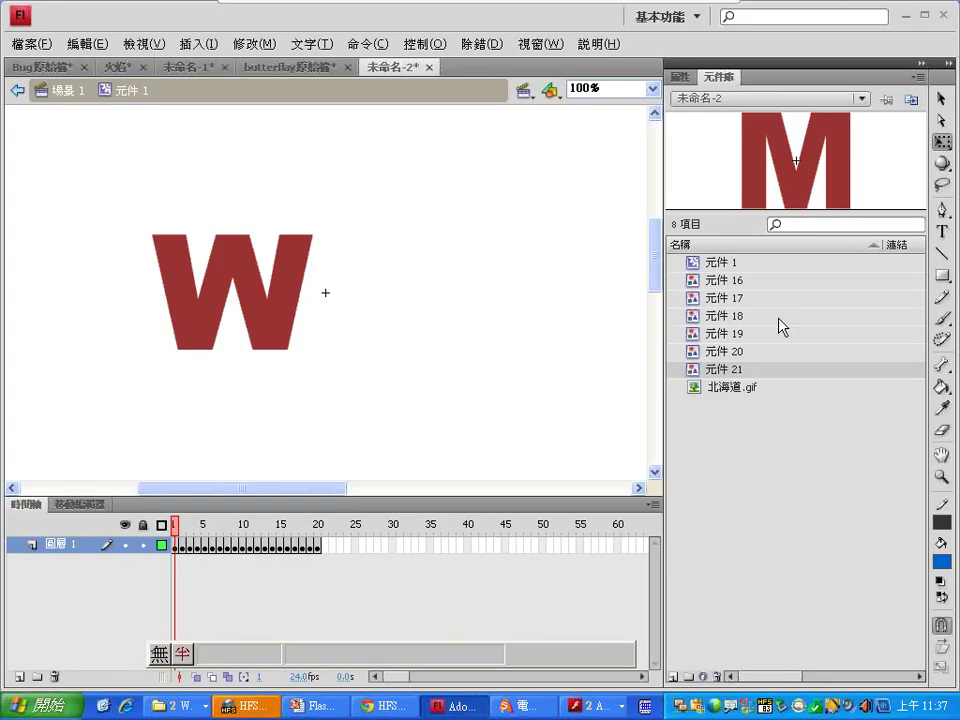
# - Preview symbols 元件 16 through 元件 21 again to match each one to a letter of WELCOME
pyautogui.click(800, 281)
pyautogui.click(739, 298)
pyautogui.click(733, 316)
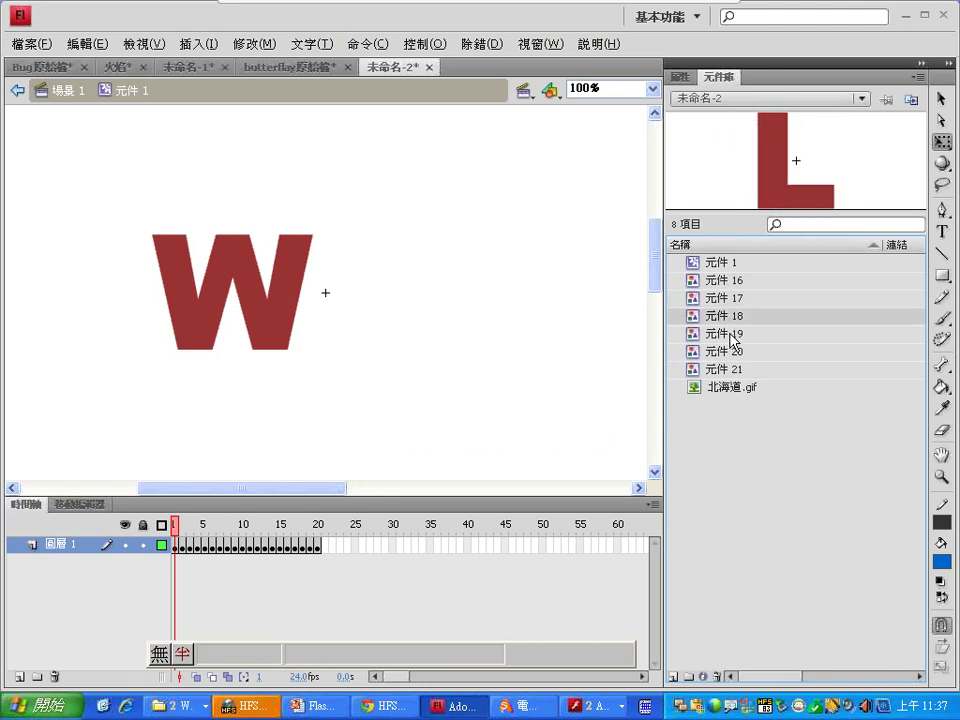
pyautogui.click(730, 334)
pyautogui.click(732, 352)
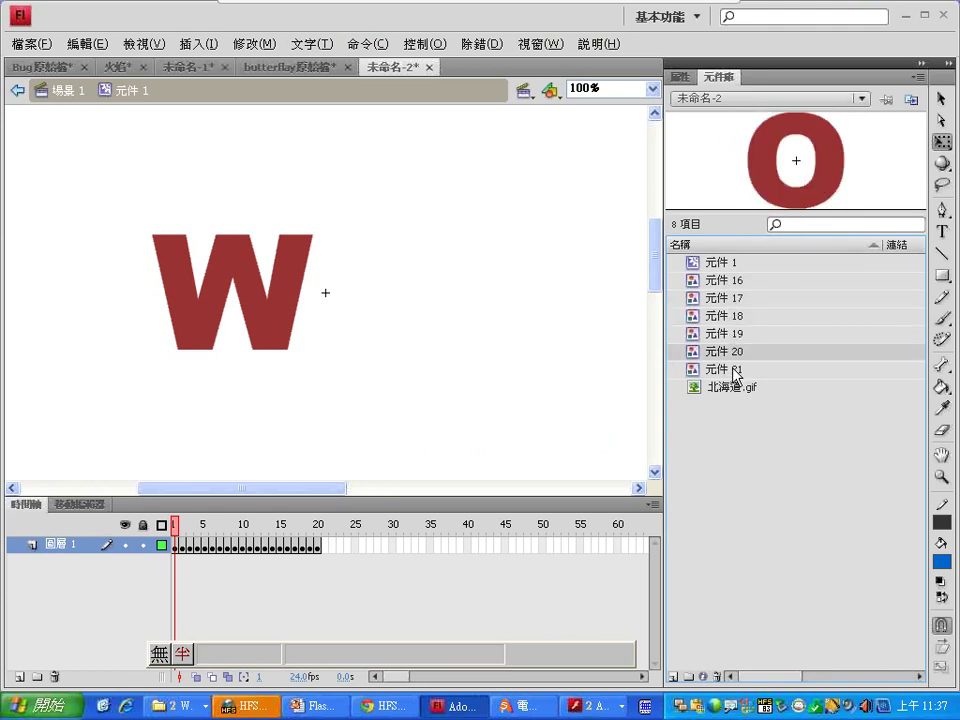
pyautogui.click(734, 370)
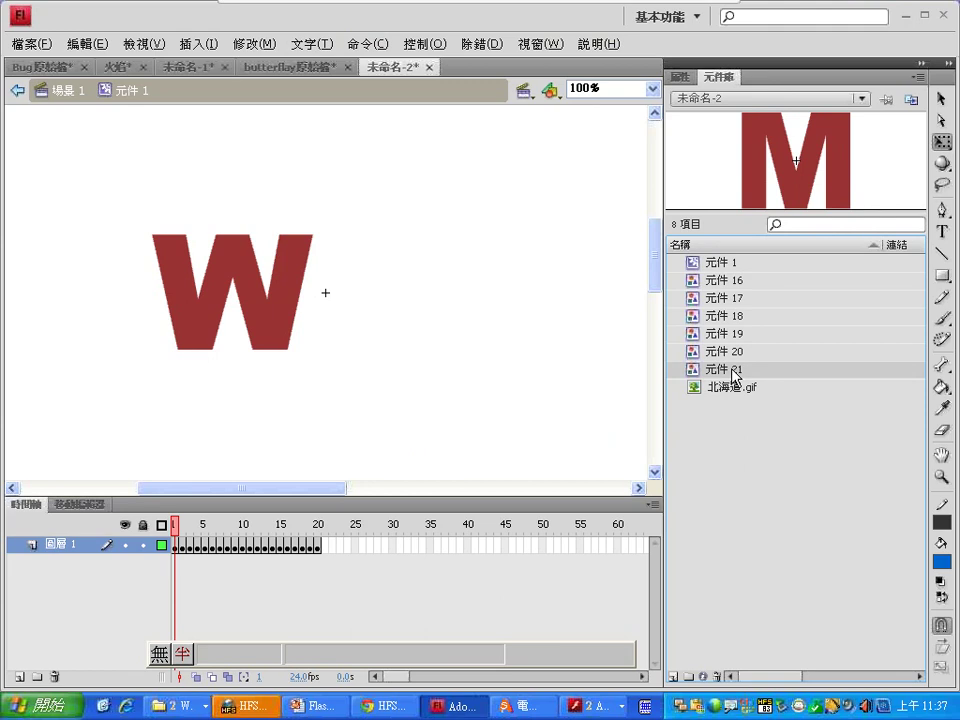
# - Move the 元件 1 timeline to frame 20 and examine the repeated letter E in WELCOME
pyautogui.click(318, 526)
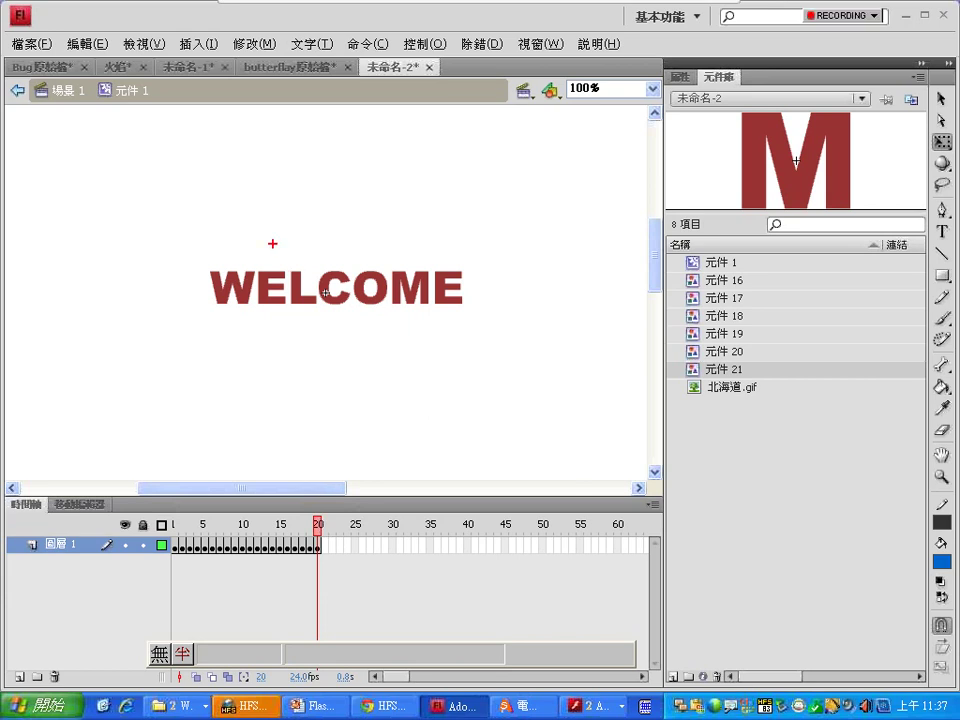
pyautogui.moveTo(264, 247); pyautogui.dragTo(304, 233)
pyautogui.moveTo(443, 246); pyautogui.dragTo(471, 245)
pyautogui.moveTo(463, 315)
pyautogui.mouseDown()
pyautogui.moveTo(420, 243)
pyautogui.moveTo(466, 346)
pyautogui.mouseUp()
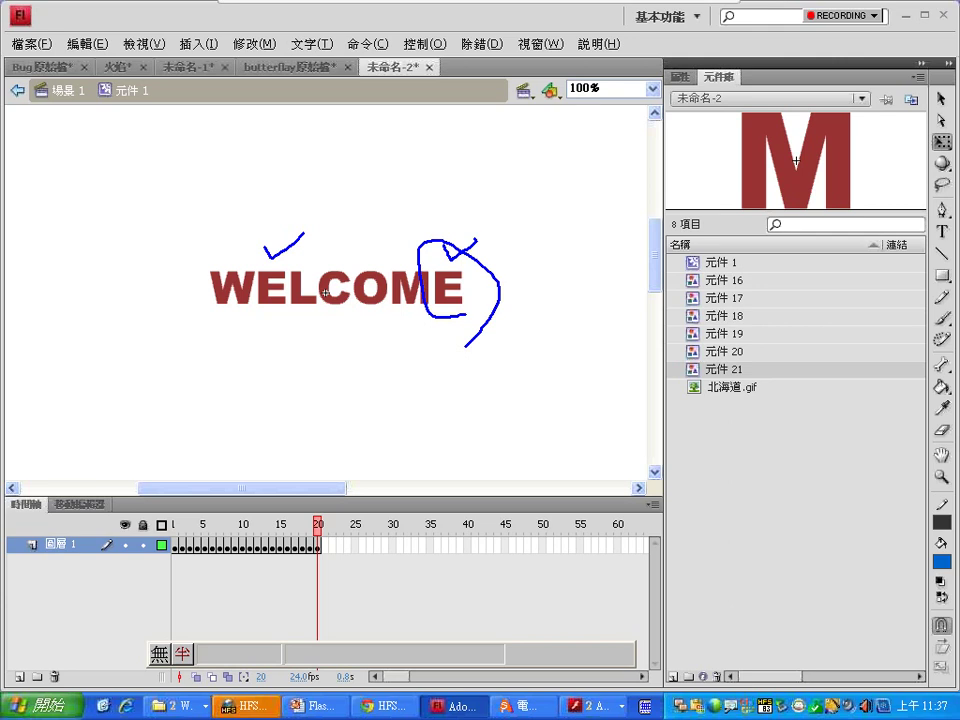
pyautogui.press('Escape')
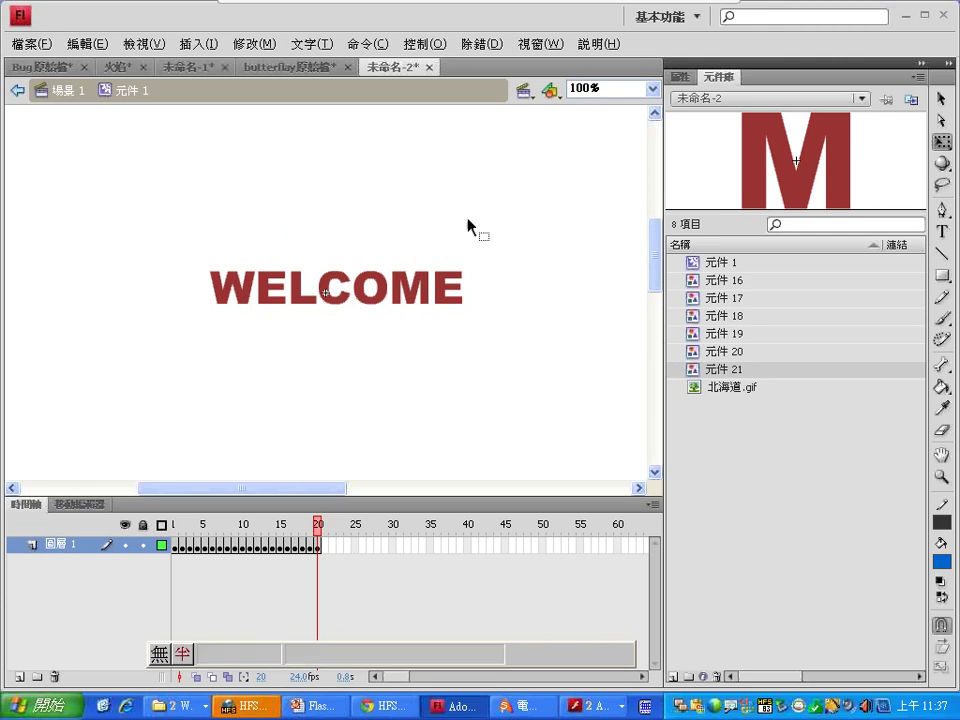
# - Rename the library symbol 元件 16 as w
pyautogui.click(718, 280)
pyautogui.doubleClick(718, 280)
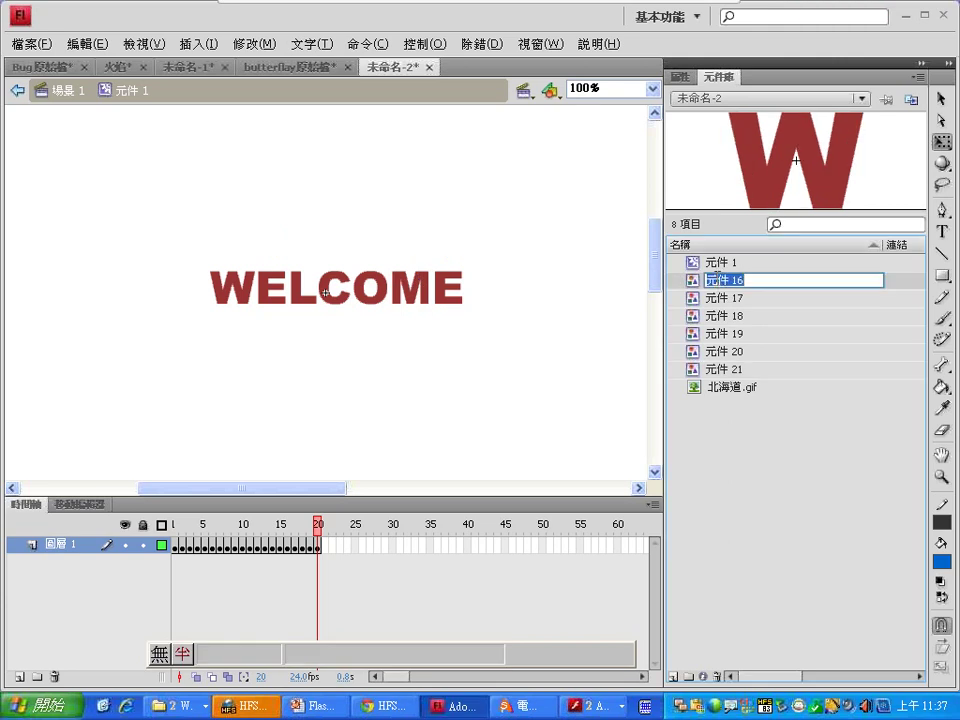
pyautogui.press('Return')
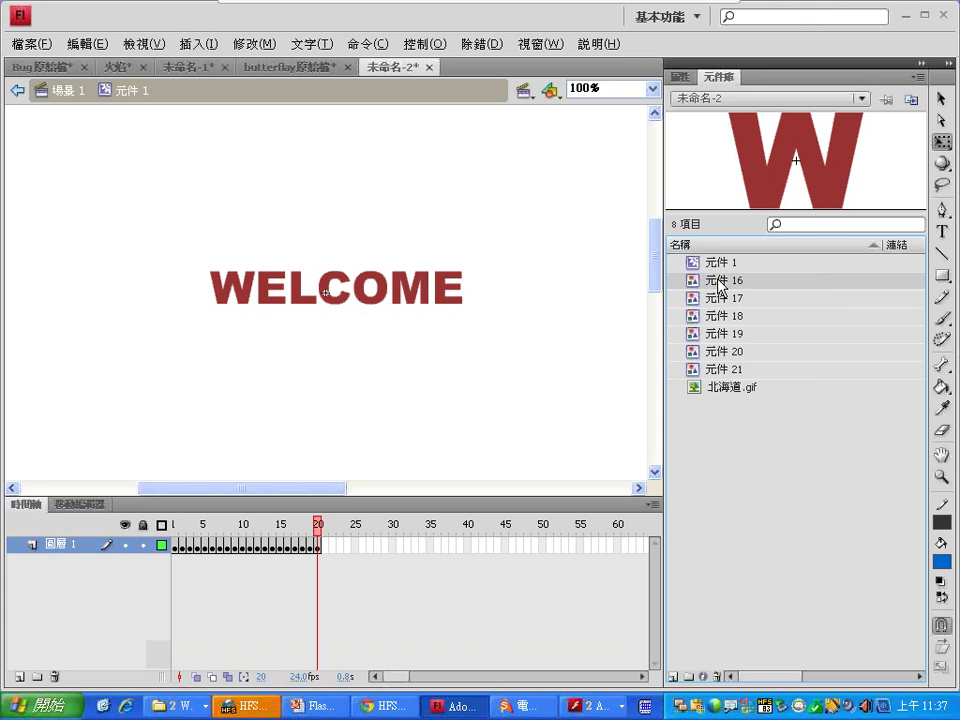
pyautogui.doubleClick(718, 281)
pyautogui.write('2')
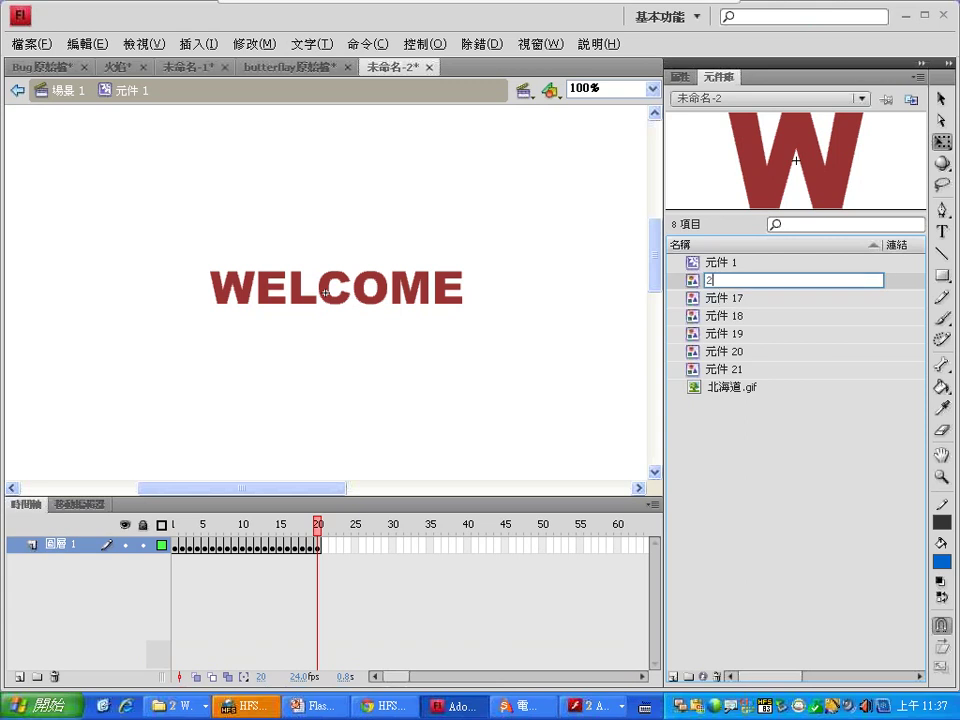
pyautogui.press('BackSpace')
pyautogui.write('w')
pyautogui.press('Return')
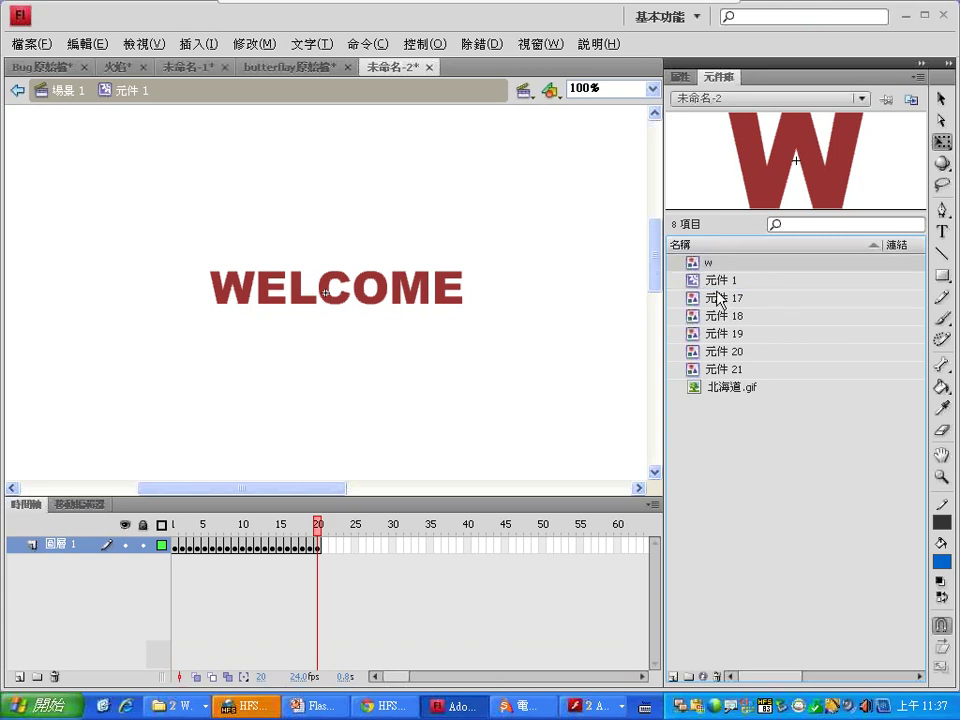
# - Rename the library symbols 元件 17 as e and 元件 18 as l
pyautogui.doubleClick(718, 298)
pyautogui.write('e')
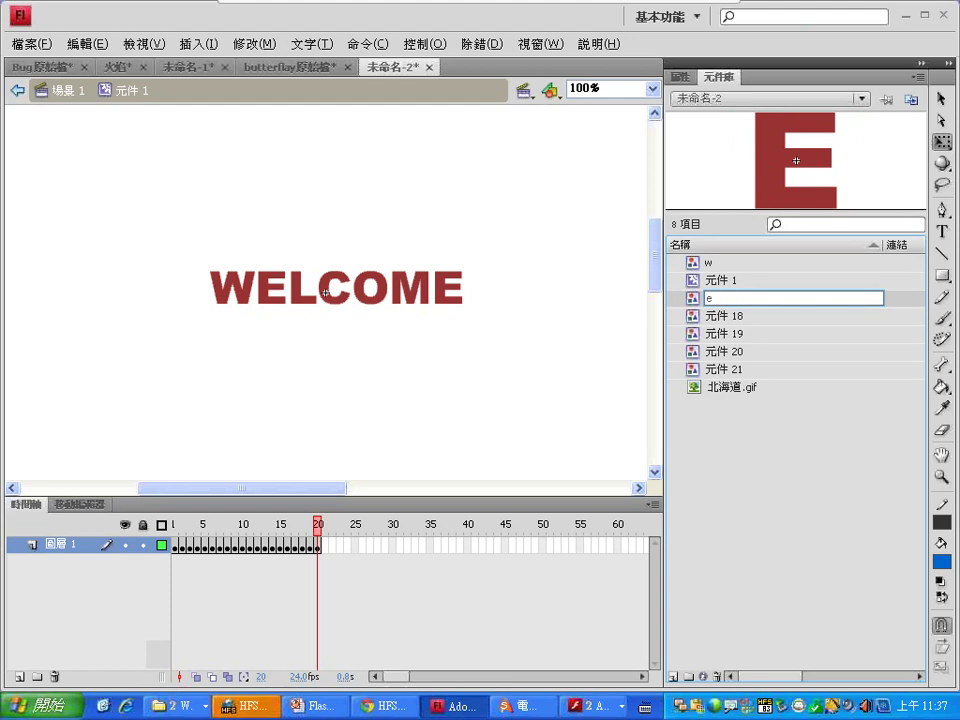
pyautogui.press('Return')
pyautogui.click(716, 316)
pyautogui.doubleClick(714, 316)
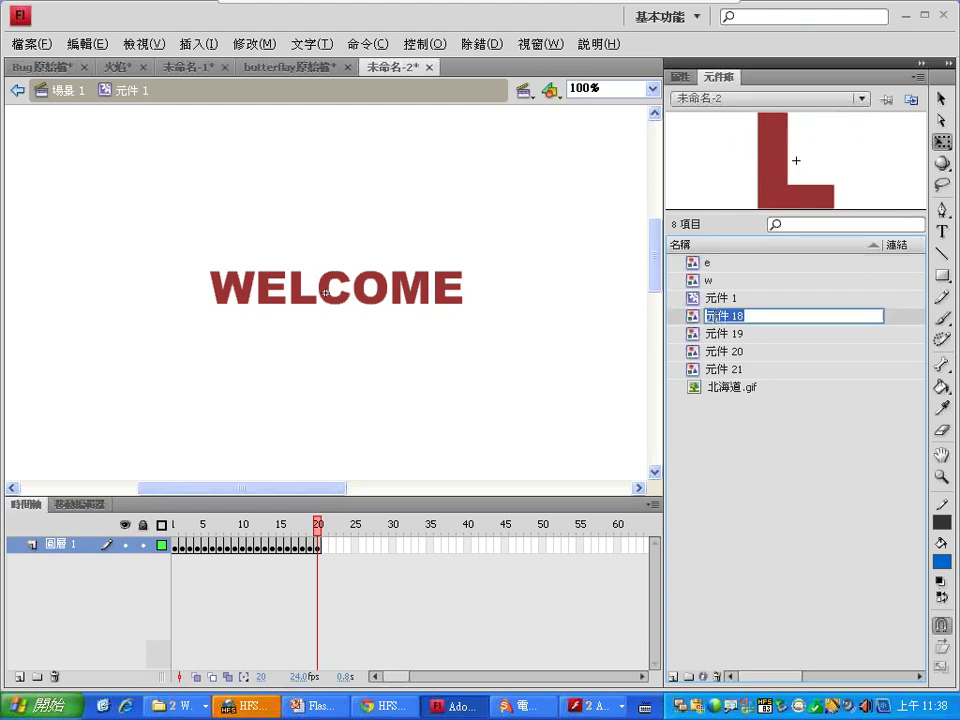
pyautogui.write('l')
pyautogui.press('Return')
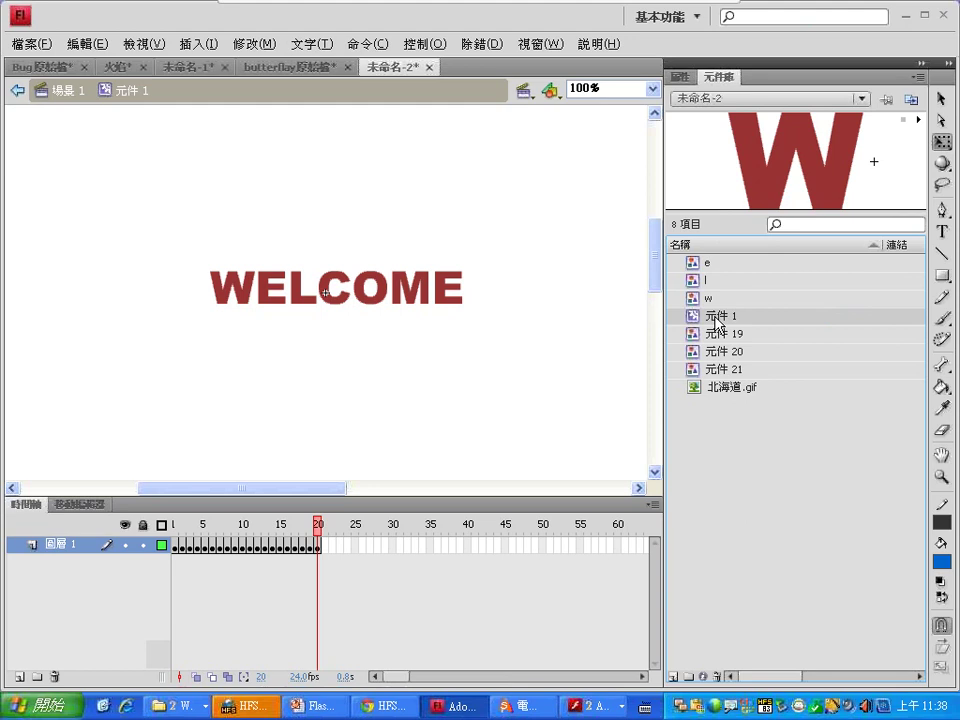
# - Try to rename the 元件 1 movie clip as w
pyautogui.doubleClick(716, 318)
pyautogui.write('w')
pyautogui.press('Return')
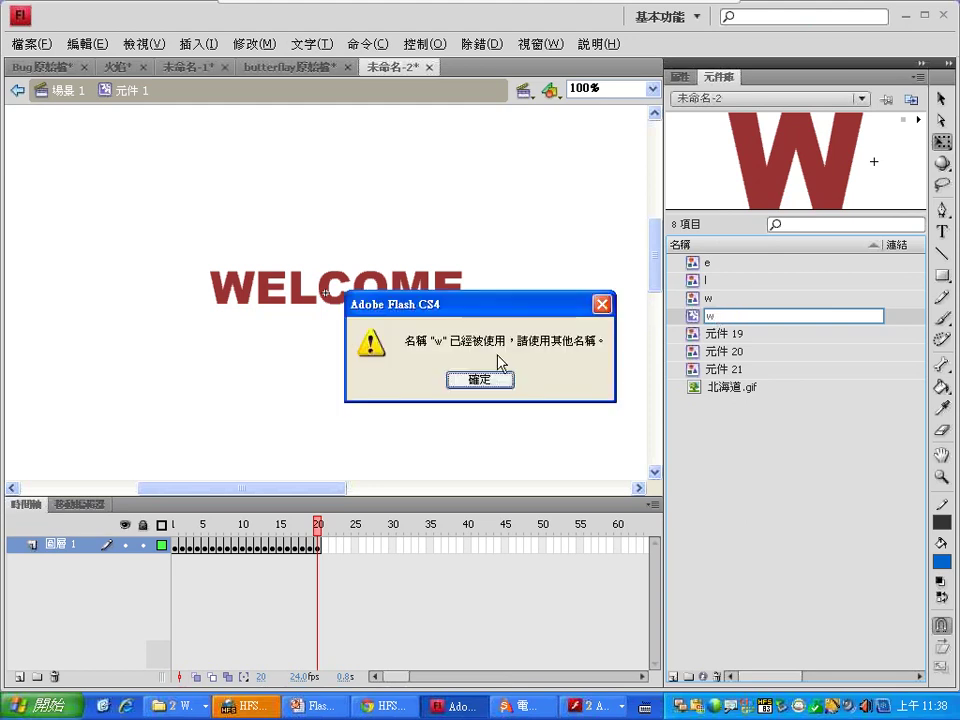
pyautogui.click(497, 386)
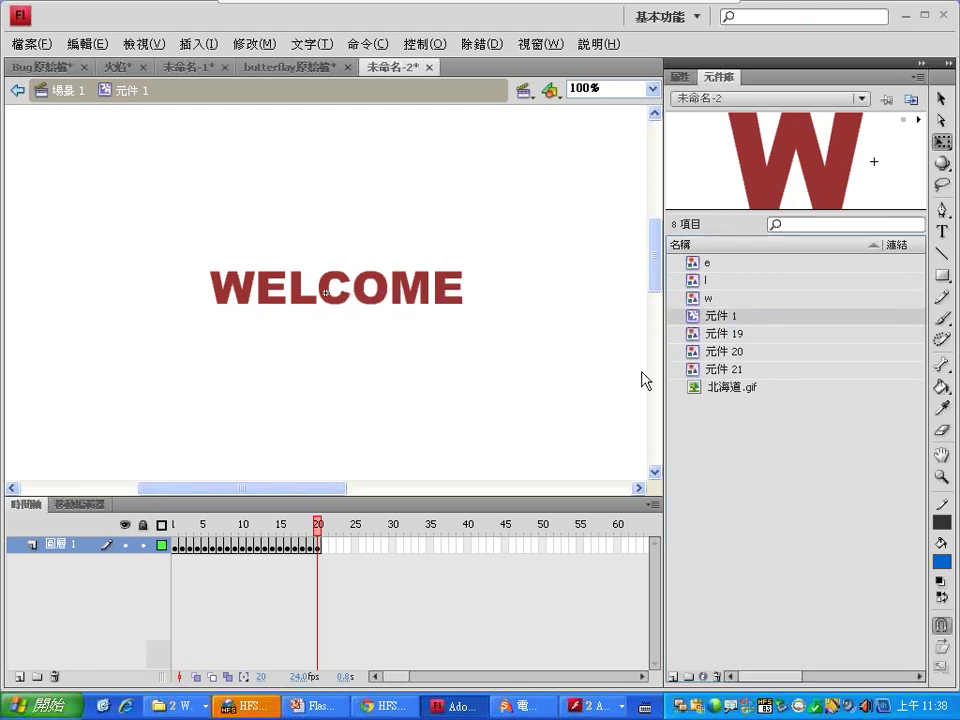
# - Rename the library symbols 元件 19 as c and 元件 20 as o
pyautogui.click(710, 333)
pyautogui.doubleClick(710, 333)
pyautogui.write('c')
pyautogui.press('Return')
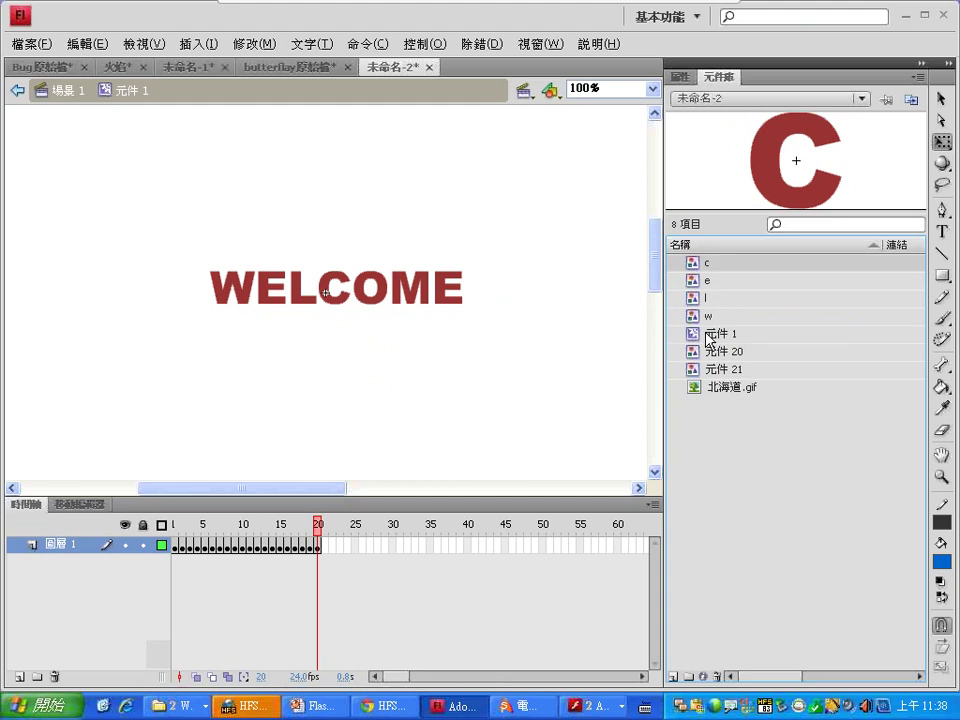
pyautogui.doubleClick(716, 352)
pyautogui.click(718, 351)
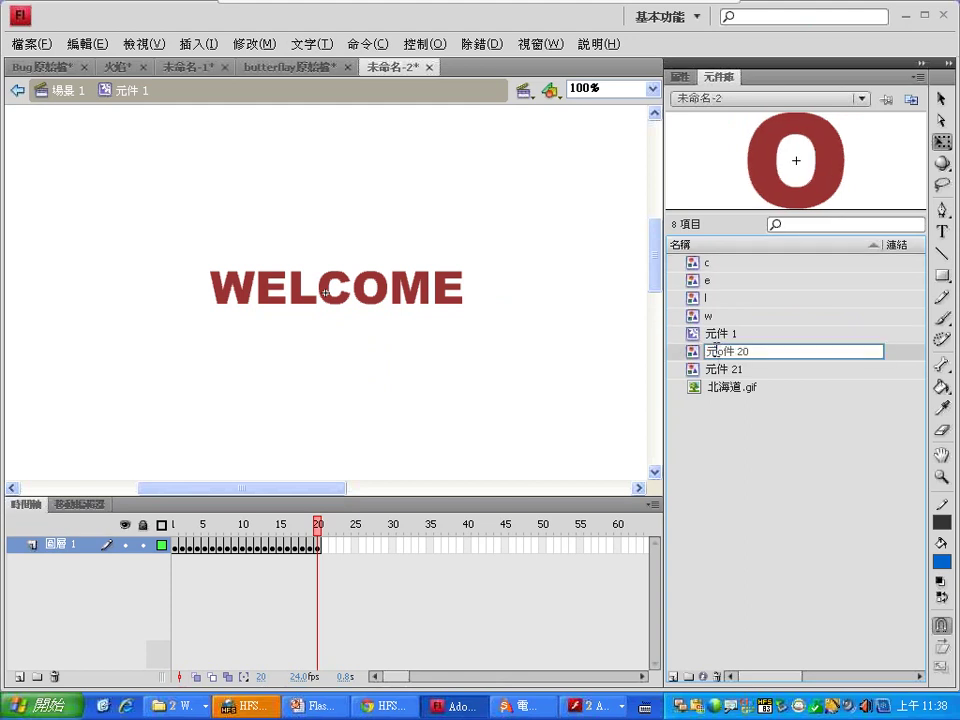
pyautogui.hotkey('ctrl', 'a')
pyautogui.press('BackSpace')
pyautogui.write('o')
pyautogui.press('Return')
# - Rename the library symbol 元件 21 as m
pyautogui.doubleClick(716, 369)
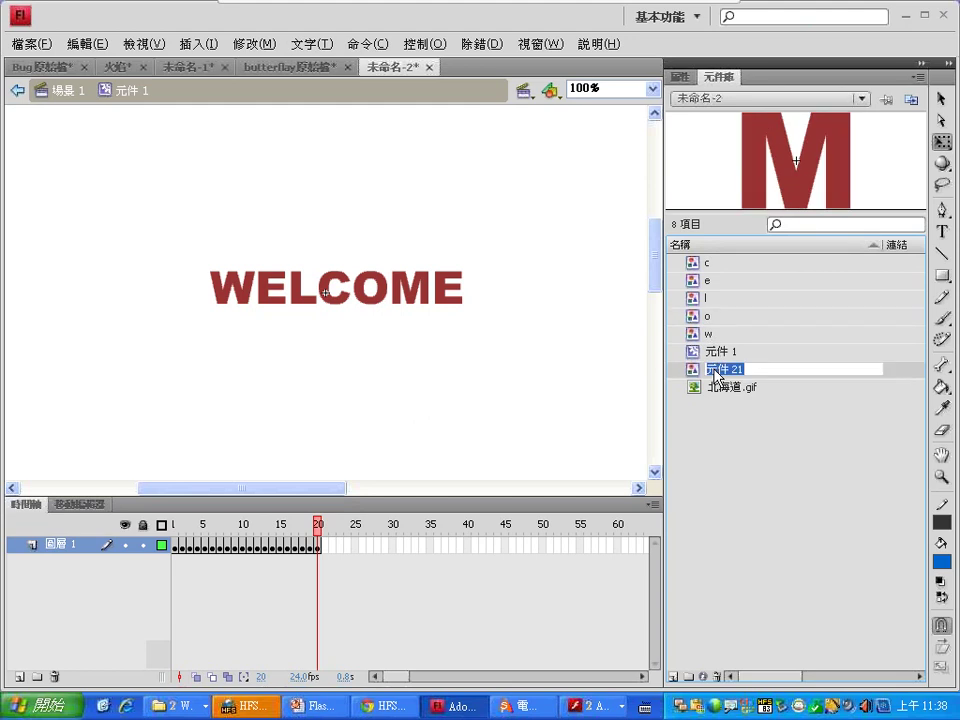
pyautogui.click(716, 370)
pyautogui.hotkey('ctrl', 'a')
pyautogui.write('m')
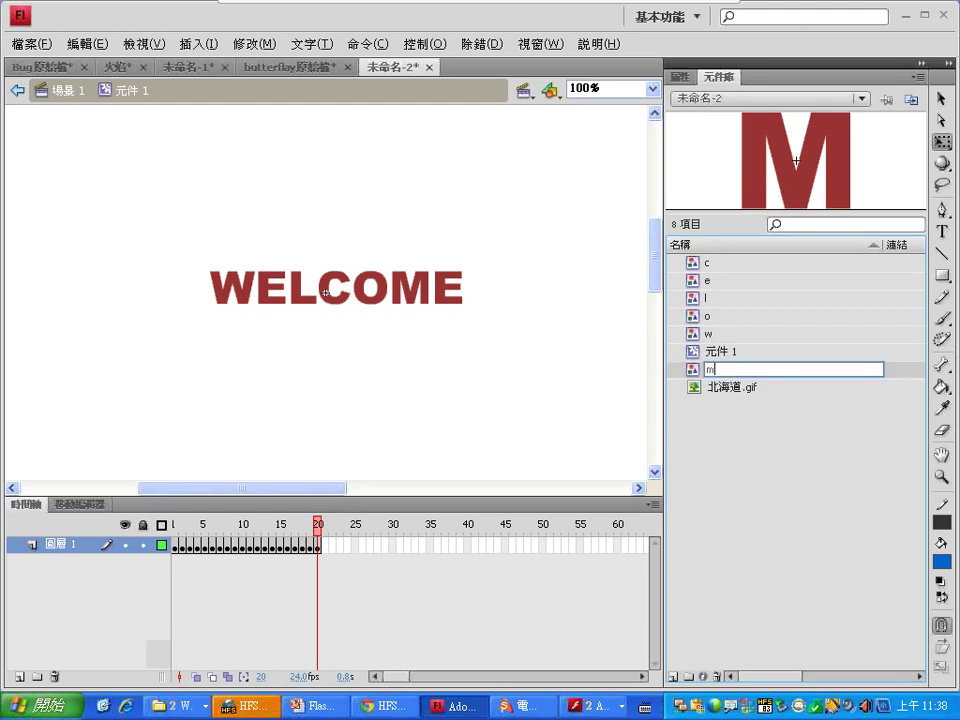
pyautogui.press('Return')
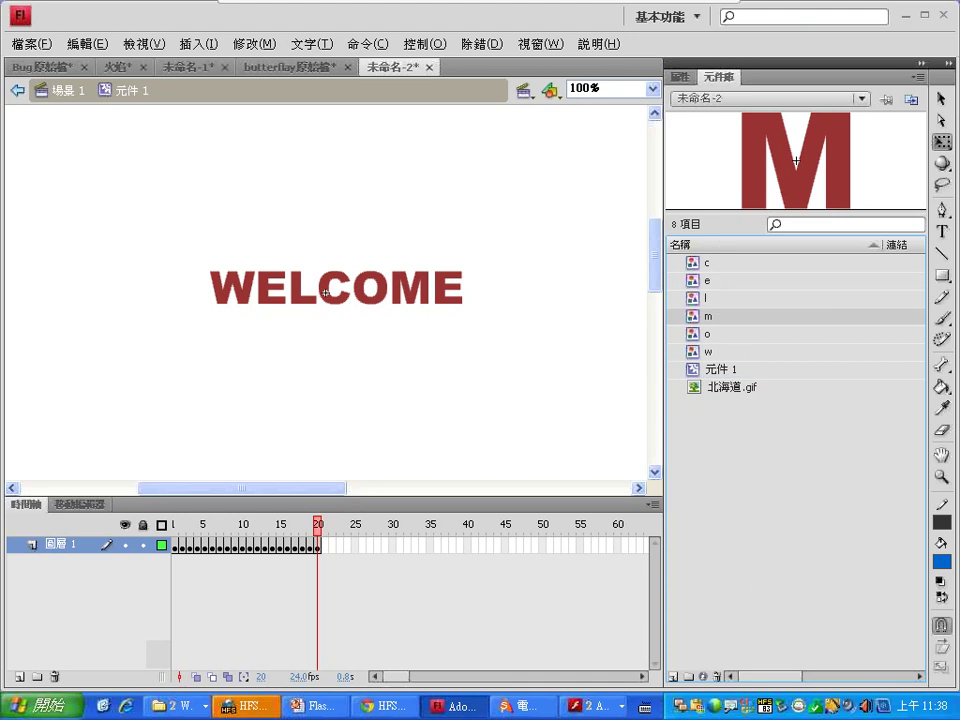
# - Switch to SWiSHmax to check the original WELCOME text, and return to Flash to compare its letters
pyautogui.click(530, 705)
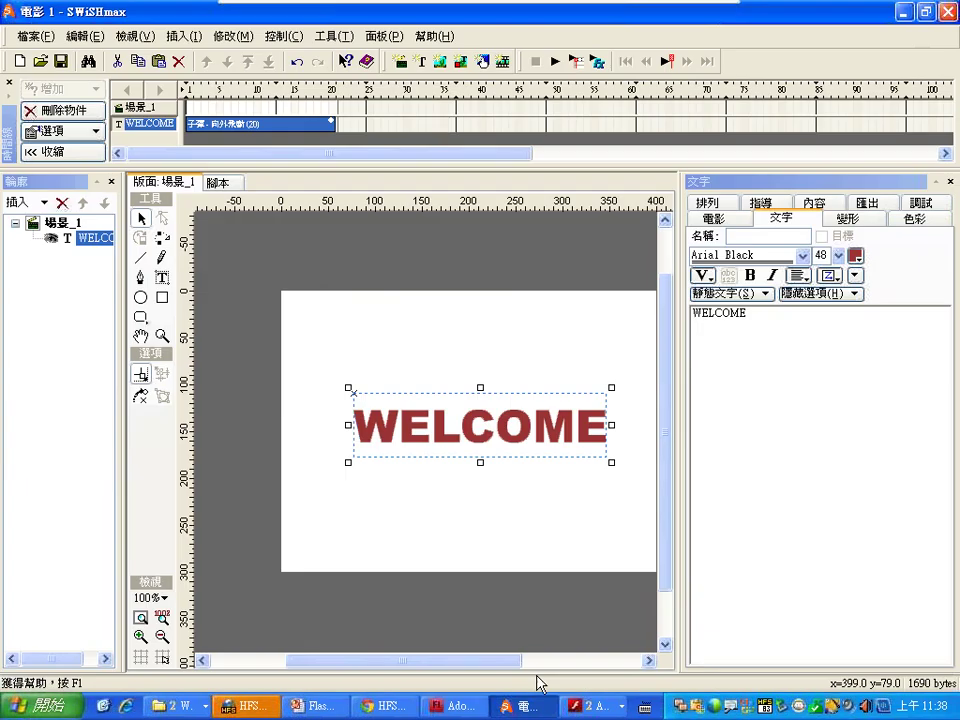
pyautogui.hotkey('alt', 'Tab')
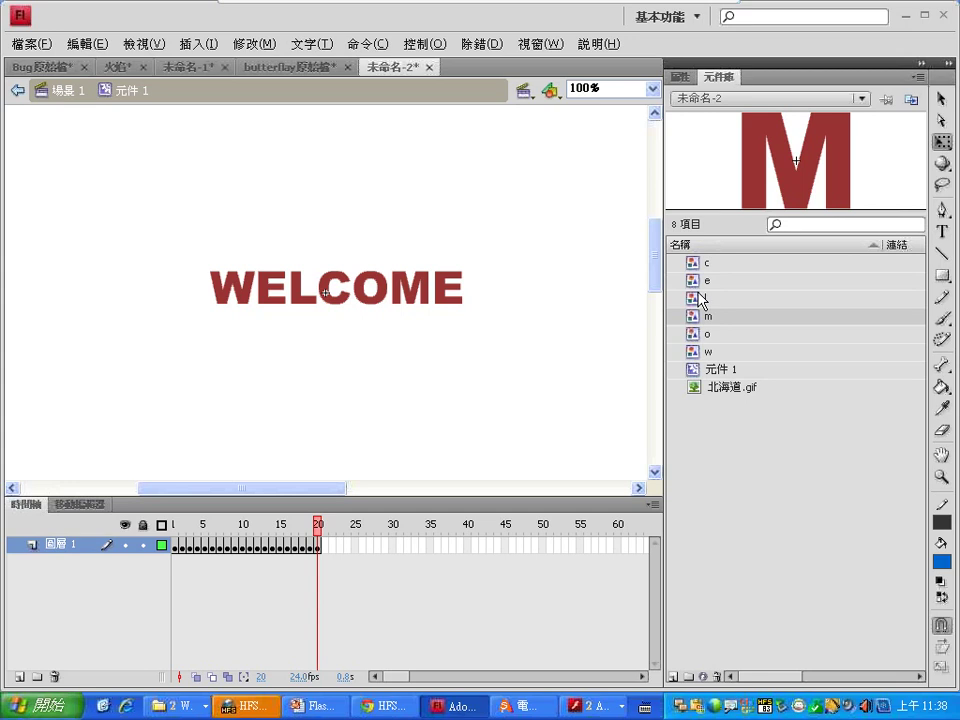
pyautogui.moveTo(197, 243)
pyautogui.mouseDown()
pyautogui.moveTo(306, 354)
pyautogui.moveTo(622, 213)
pyautogui.moveTo(281, 311)
pyautogui.mouseUp()
# - Preview the w symbol in the library and open the e symbol for editing
pyautogui.click(690, 352)
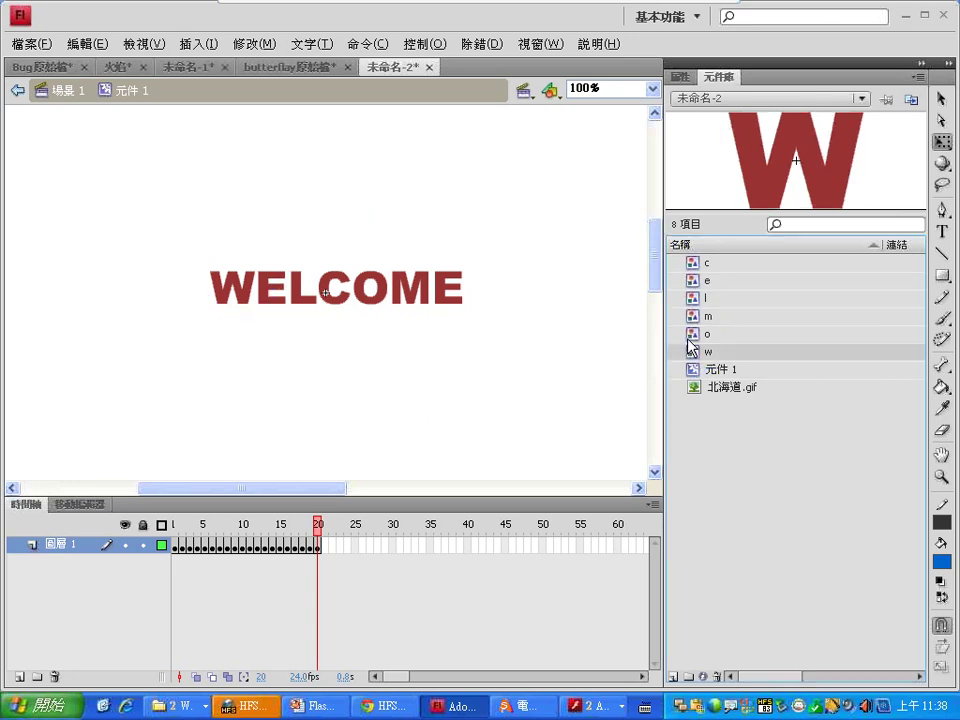
pyautogui.doubleClick(691, 282)
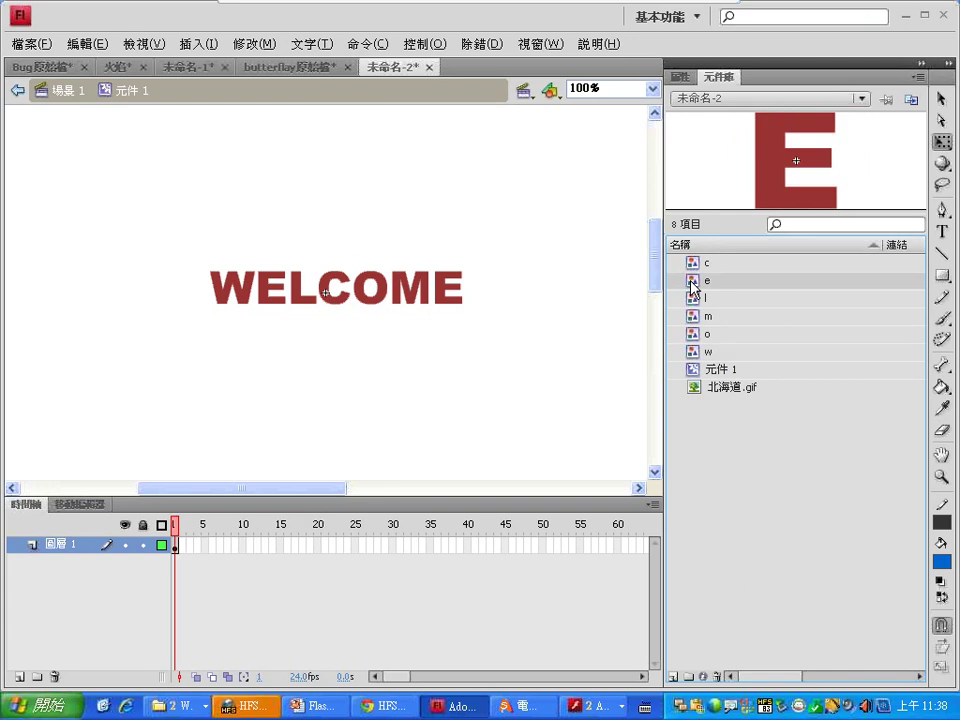
pyautogui.moveTo(691, 285); pyautogui.dragTo(385, 380)
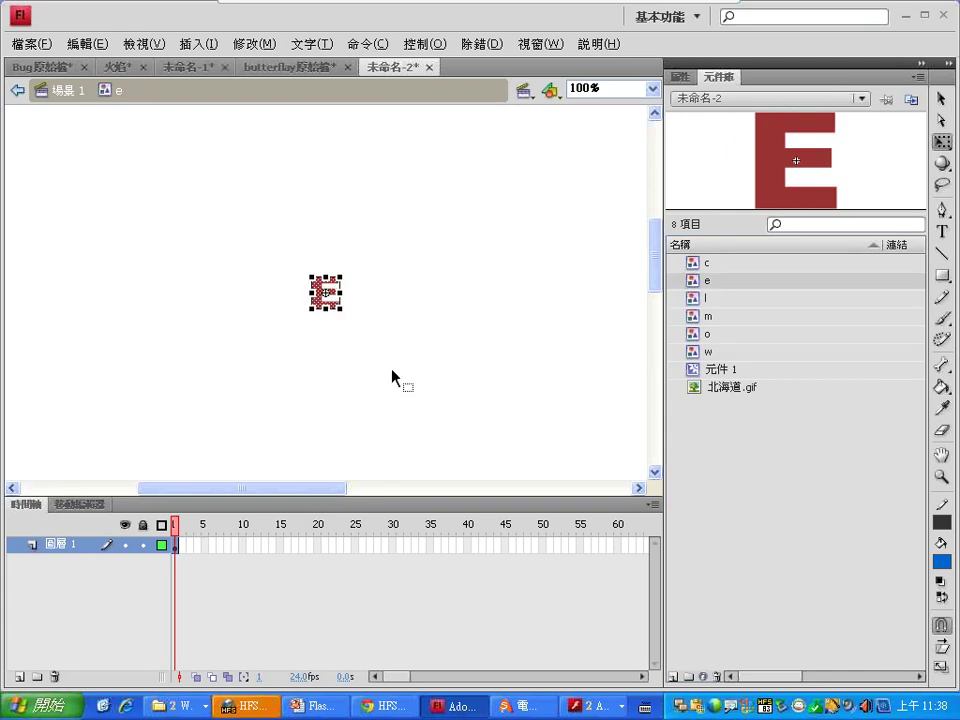
# - Recolor the letter in the e symbol blue #0066CC and check frame 20 of the 元件 1 movie clip
pyautogui.click(940, 100)
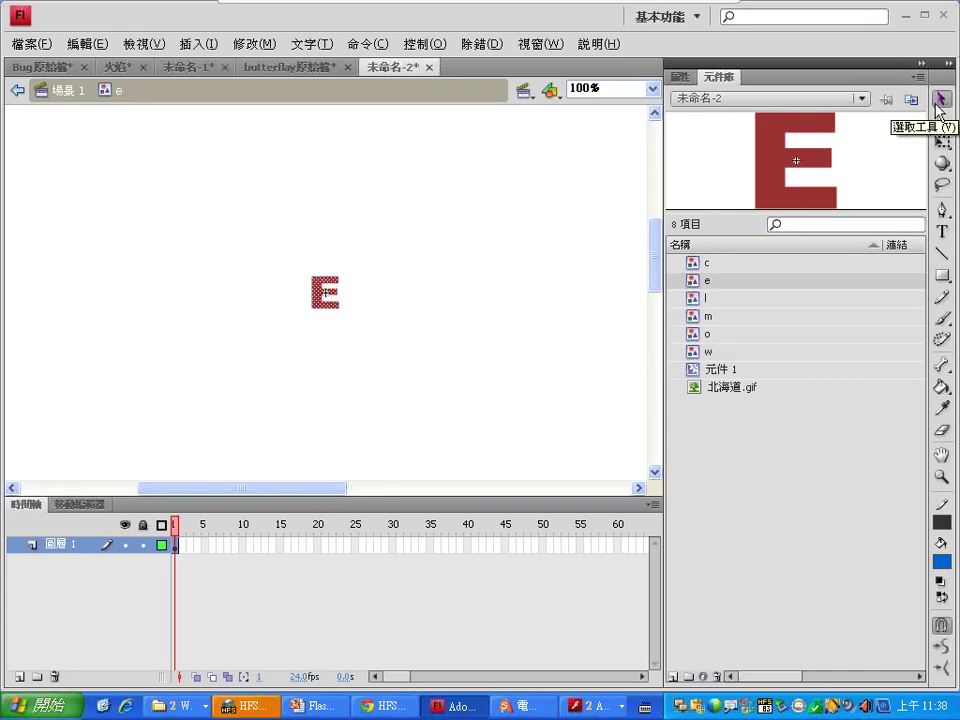
pyautogui.click(941, 563)
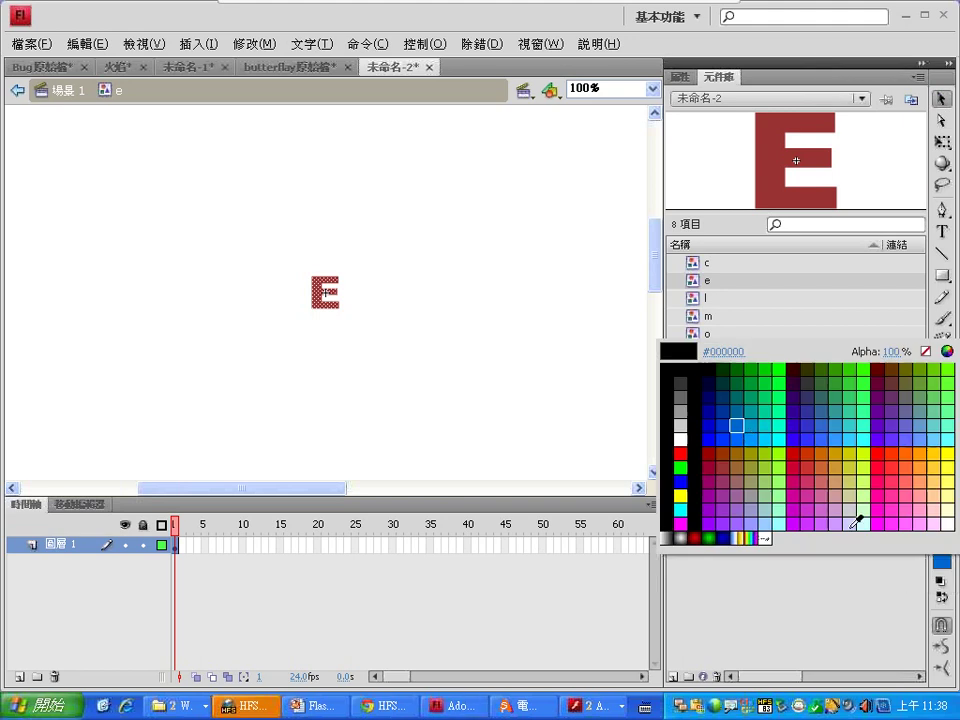
pyautogui.click(735, 430)
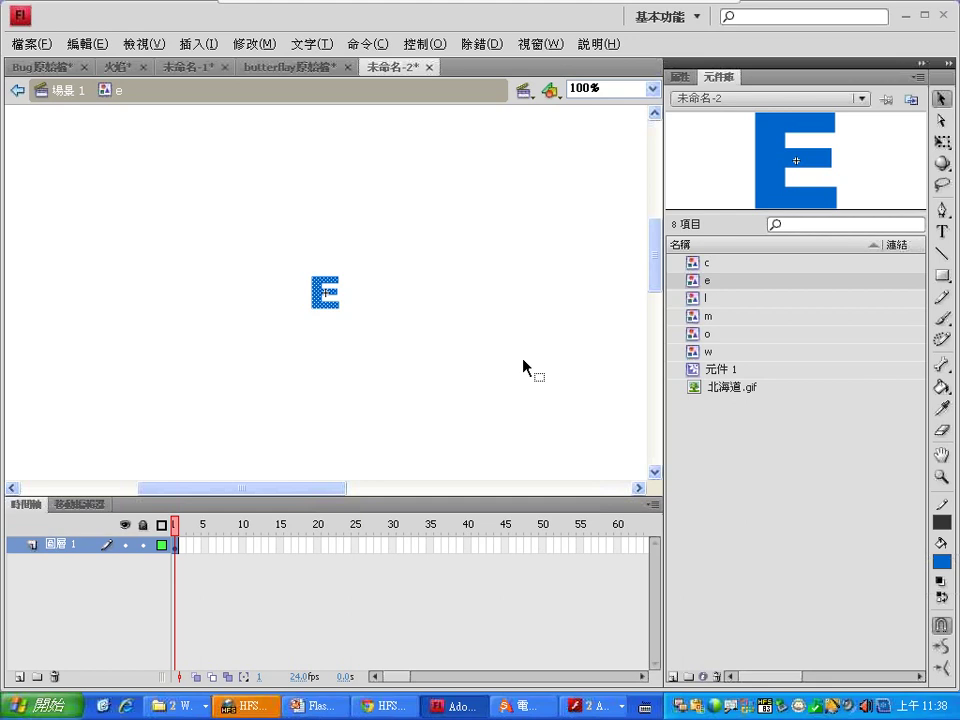
pyautogui.doubleClick(695, 369)
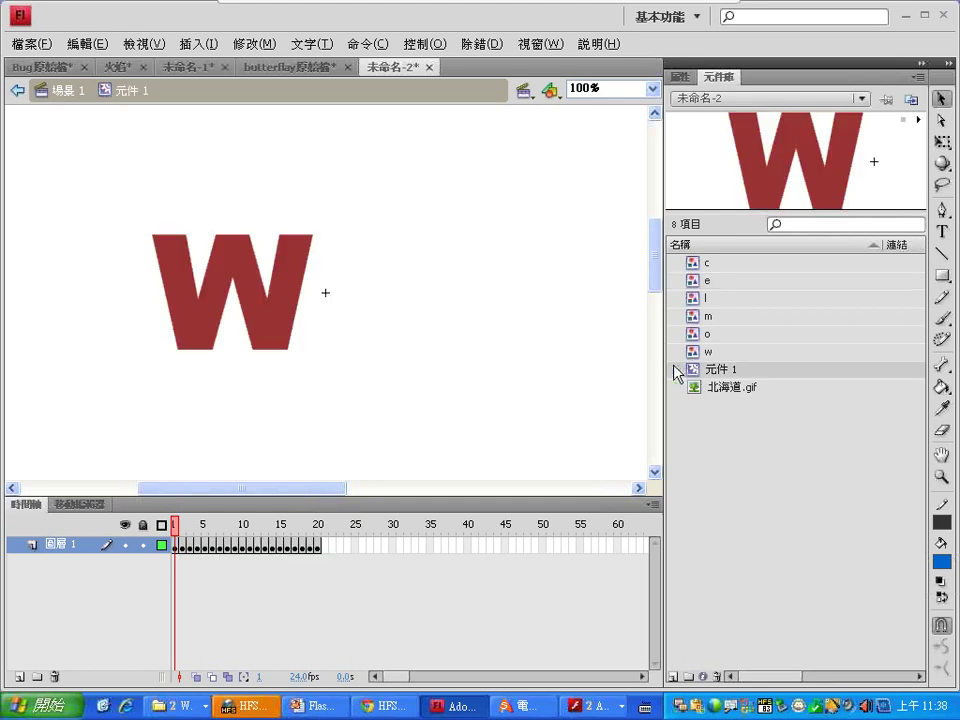
pyautogui.click(318, 522)
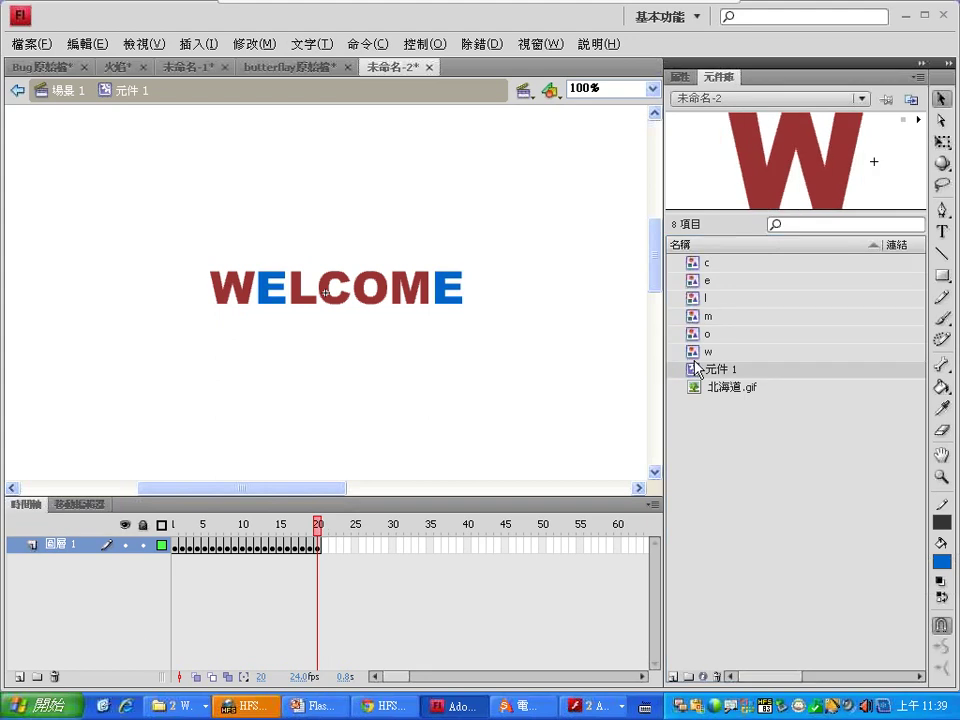
# - Open the l symbol for editing and recolor its letter dark green
pyautogui.doubleClick(700, 298)
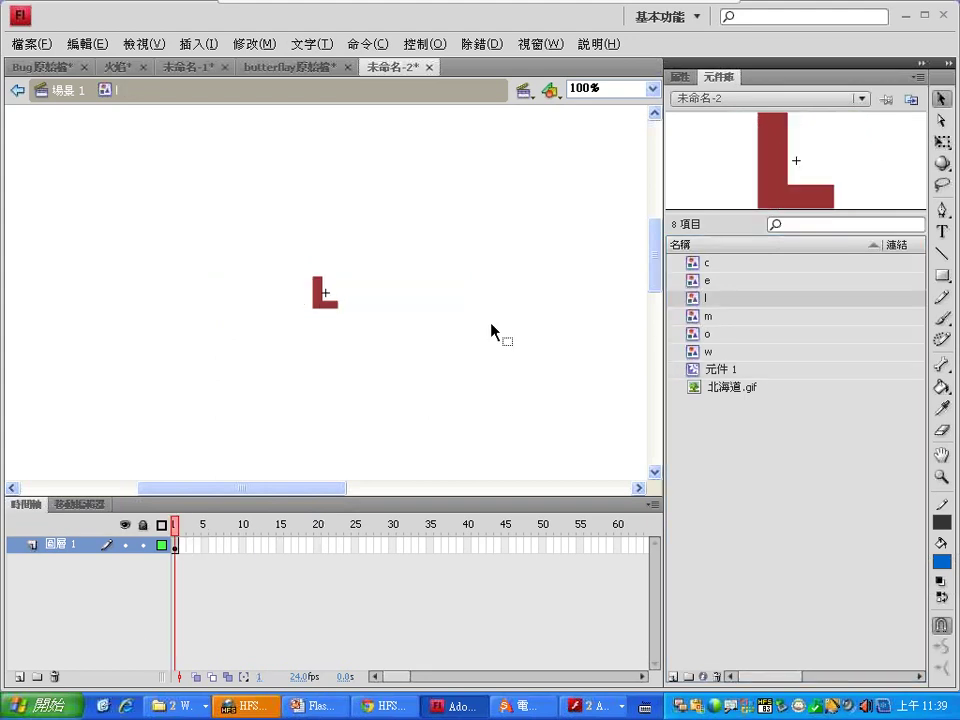
pyautogui.moveTo(287, 262); pyautogui.dragTo(392, 373)
pyautogui.click(942, 562)
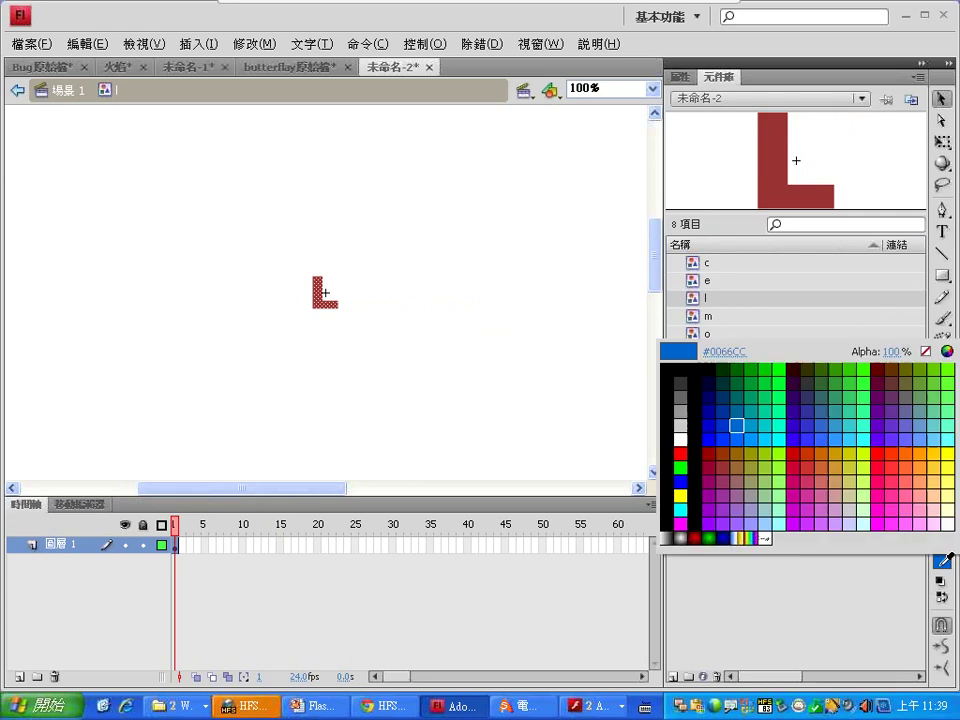
pyautogui.click(823, 372)
# - Open the c symbol for editing and recolor its letter dark teal #003333
pyautogui.click(693, 264)
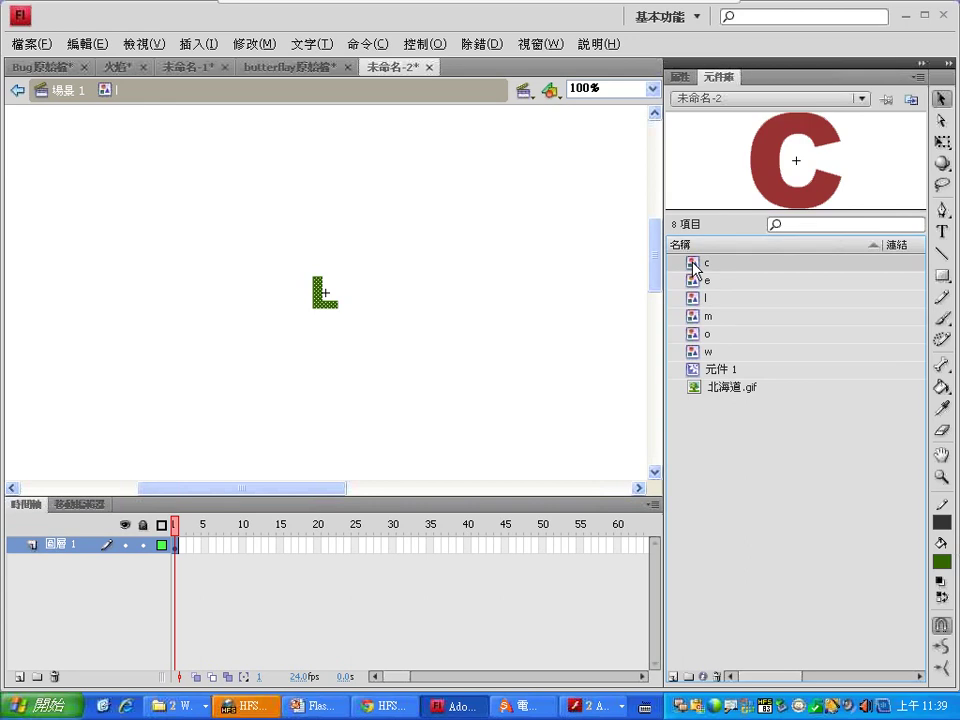
pyautogui.doubleClick(693, 264)
pyautogui.moveTo(223, 268); pyautogui.dragTo(365, 330)
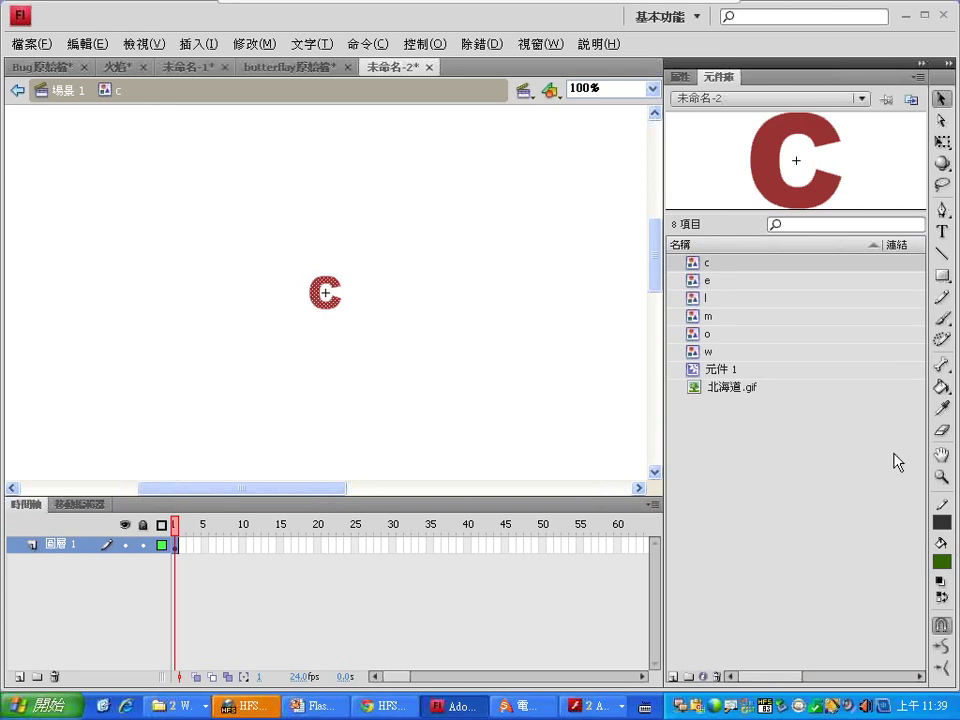
pyautogui.click(941, 523)
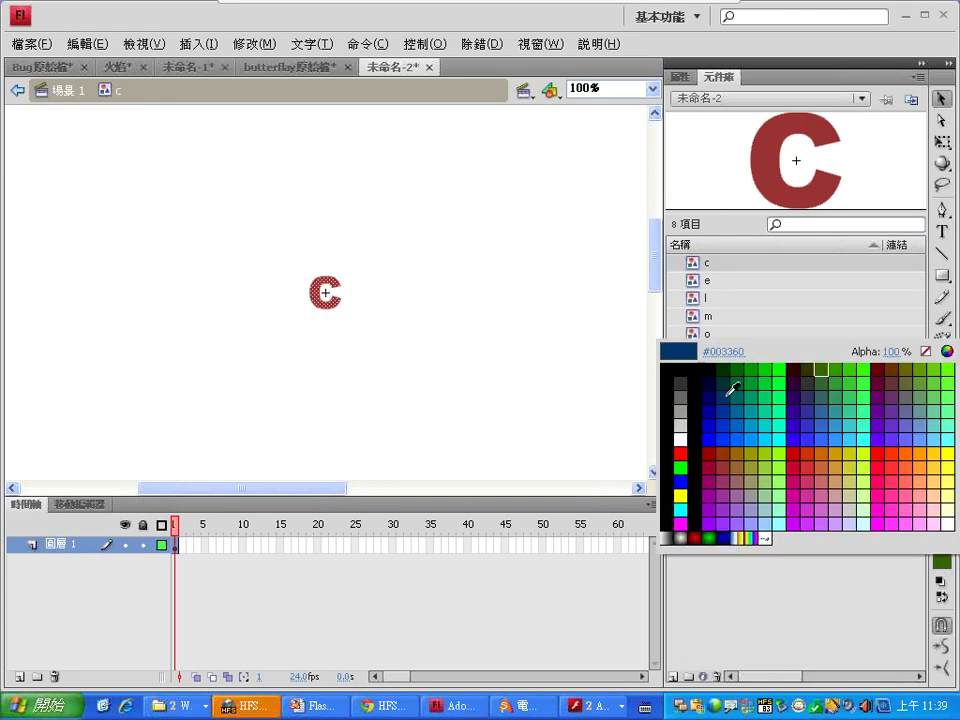
pyautogui.click(728, 392)
# - Open the o symbol for editing and recolor its letter bright magenta pink
pyautogui.click(697, 334)
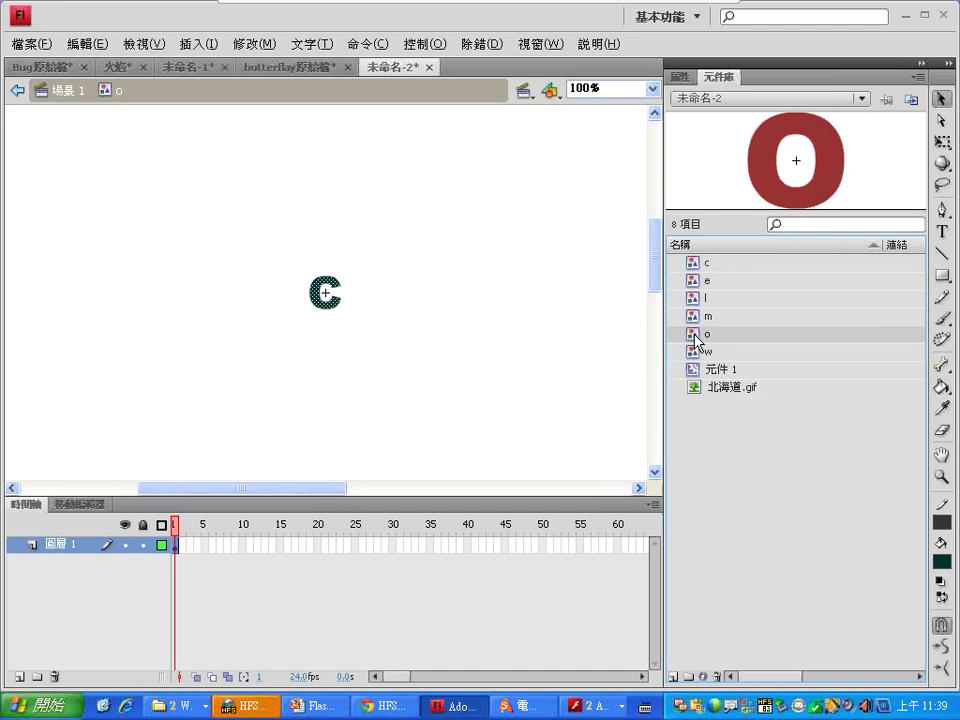
pyautogui.doubleClick(695, 336)
pyautogui.moveTo(311, 261); pyautogui.dragTo(399, 360)
pyautogui.click(941, 523)
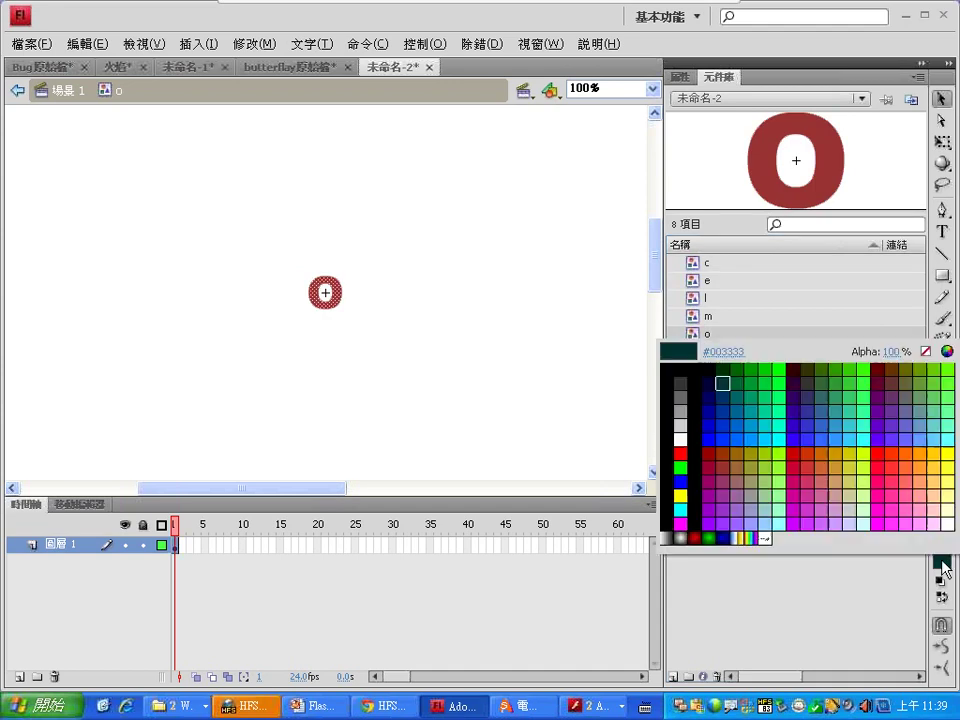
pyautogui.click(898, 514)
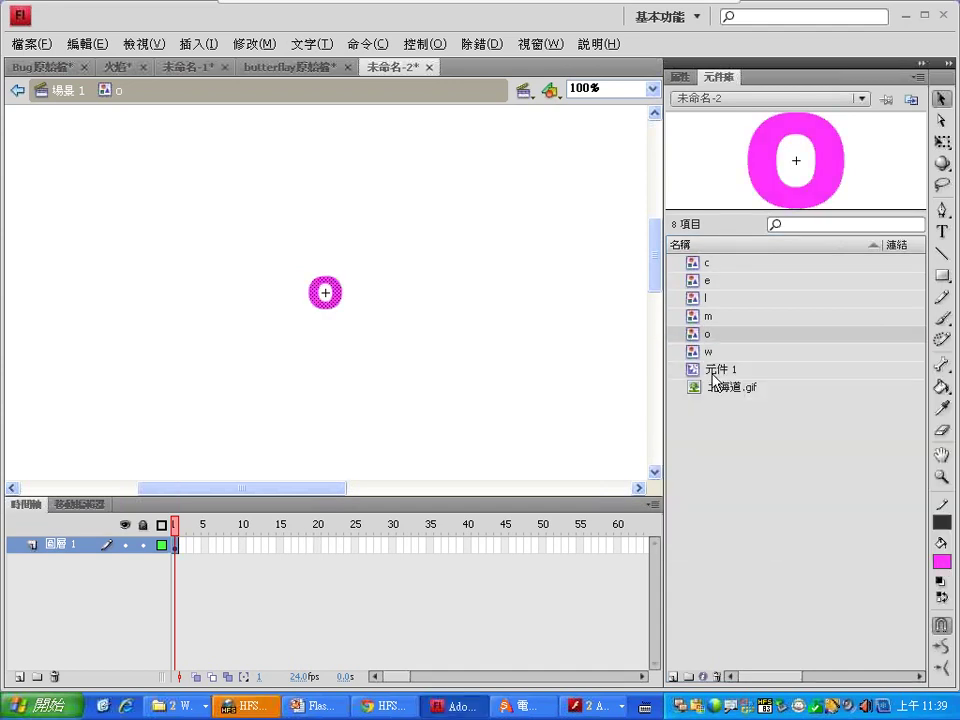
# - Open the 元件 1 movie clip and check the recolored WELCOME letters in frame 20
pyautogui.doubleClick(697, 369)
pyautogui.click(318, 524)
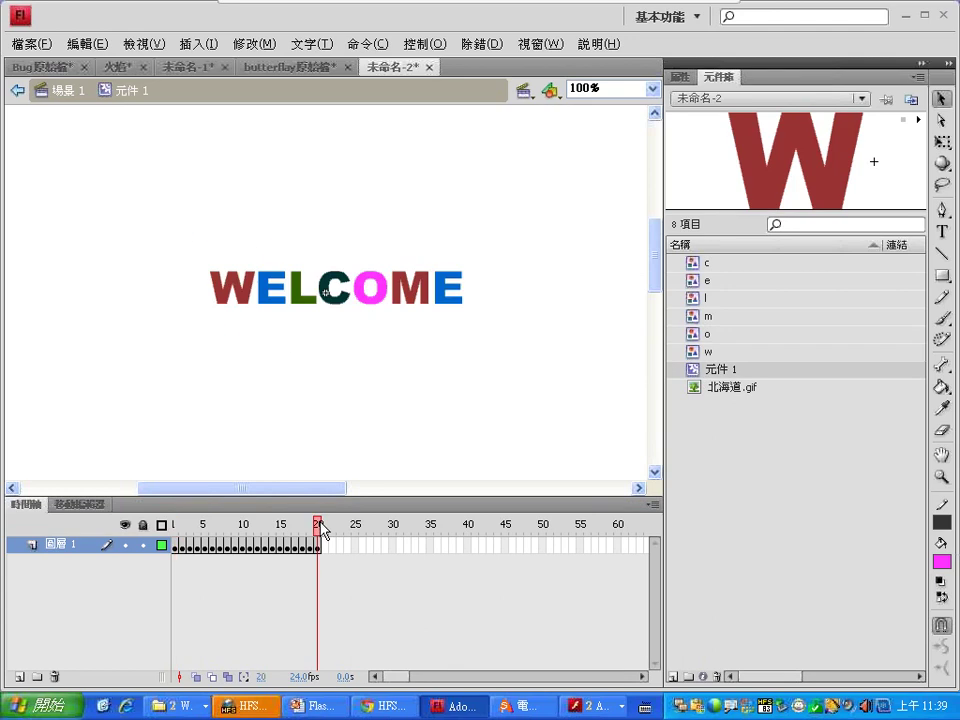
pyautogui.click(322, 525)
# - Return to 場景 1 and add a new layer named welcome above the 背景 layer
pyautogui.click(66, 91)
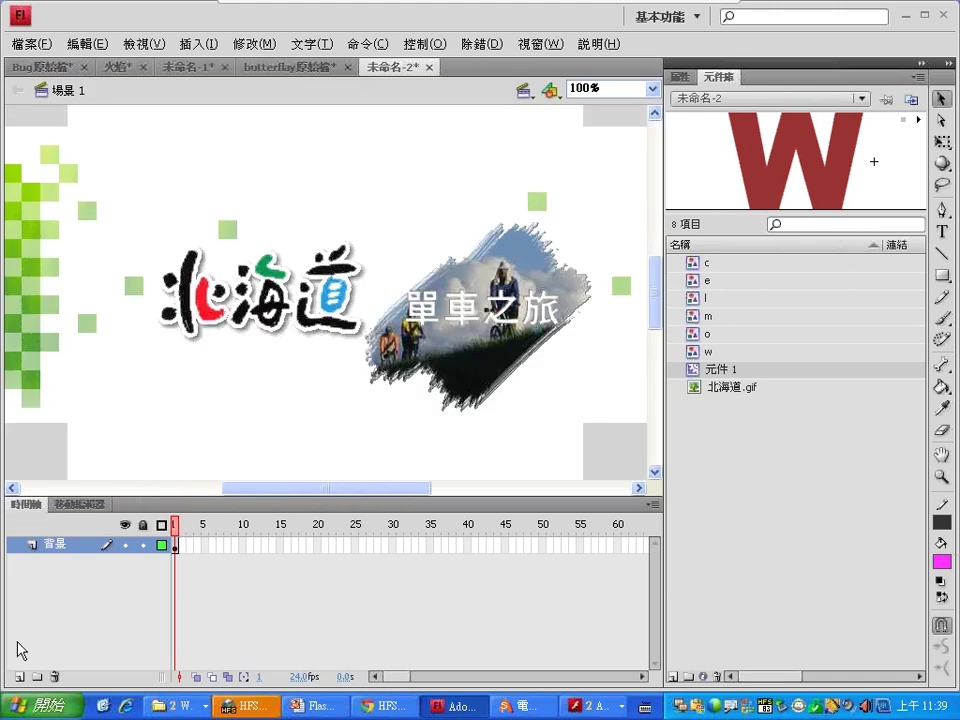
pyautogui.click(22, 676)
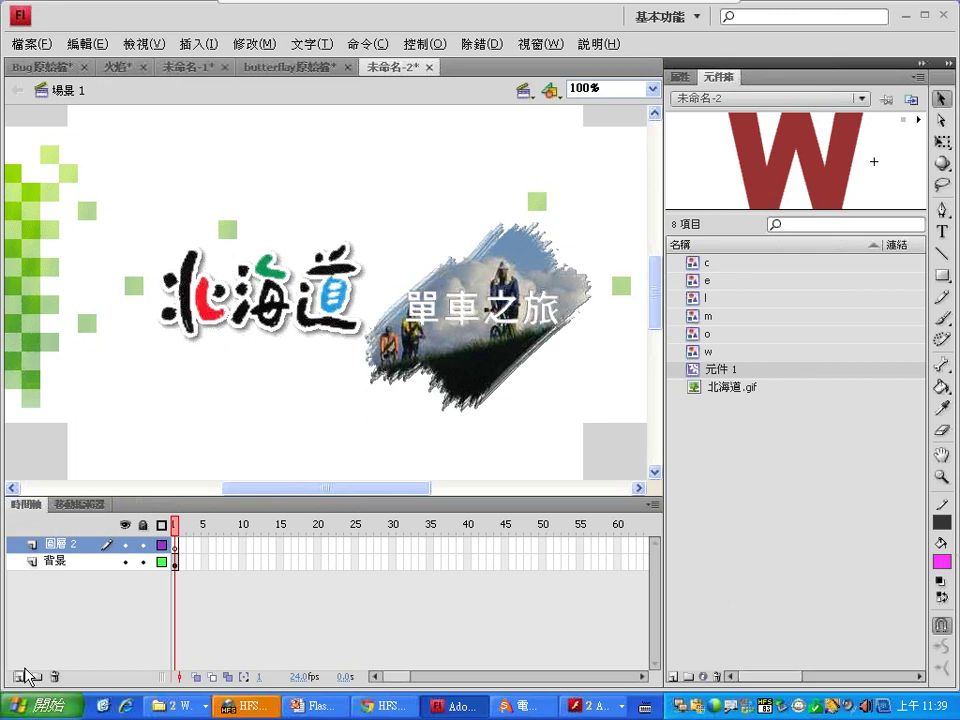
pyautogui.doubleClick(62, 544)
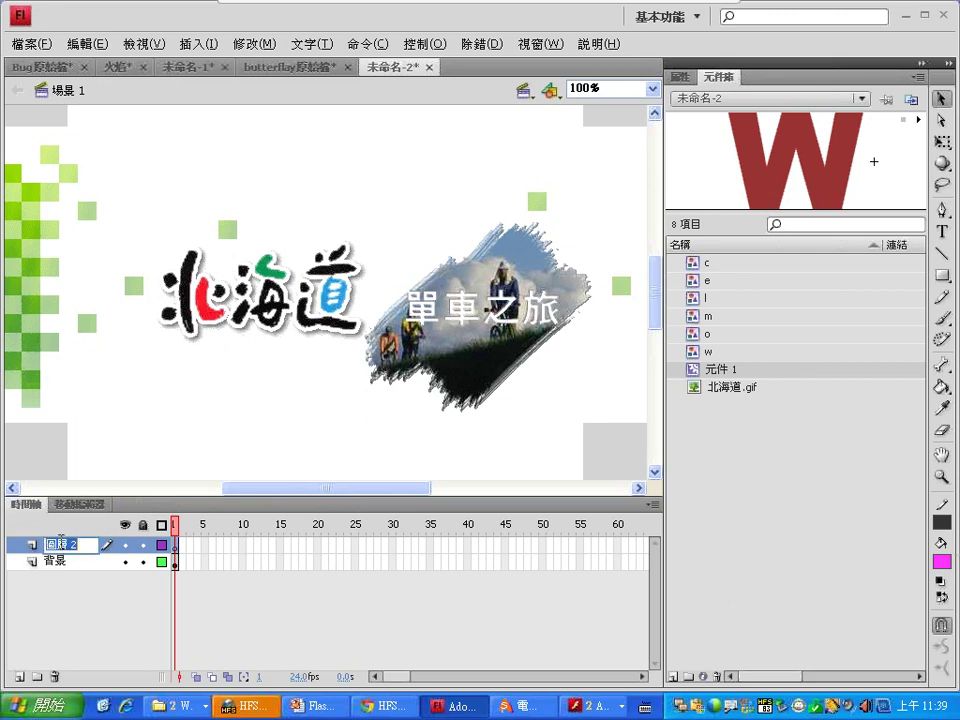
pyautogui.write('welcome')
pyautogui.press('Return')
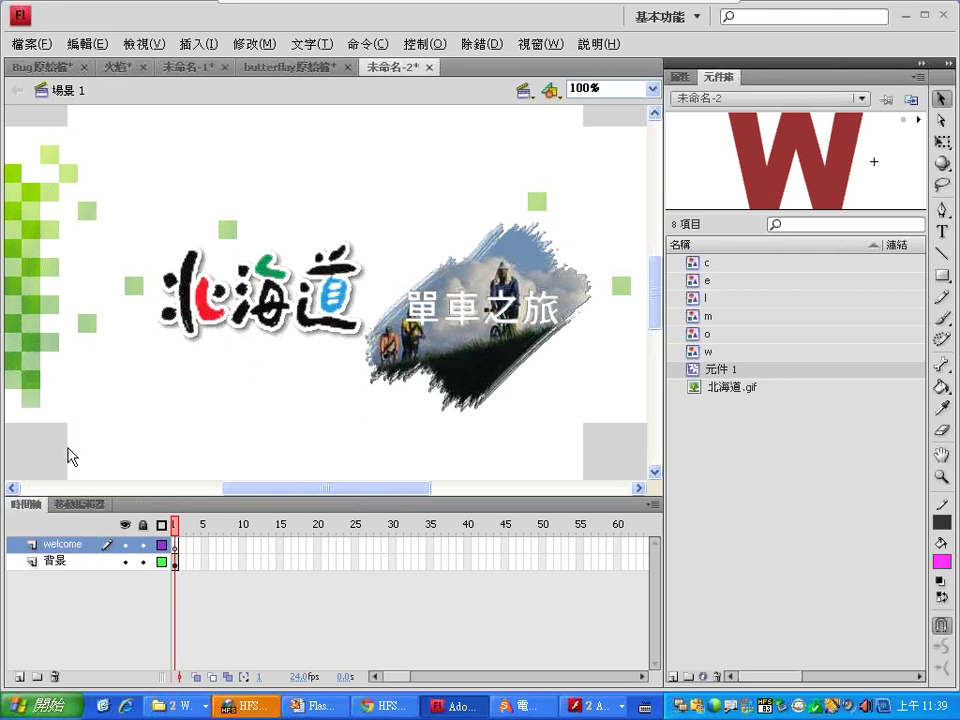
# - Place 元件 1 on the stage below the 北海道 title in the welcome layer, and test the movie
pyautogui.moveTo(793, 199); pyautogui.dragTo(328, 388)
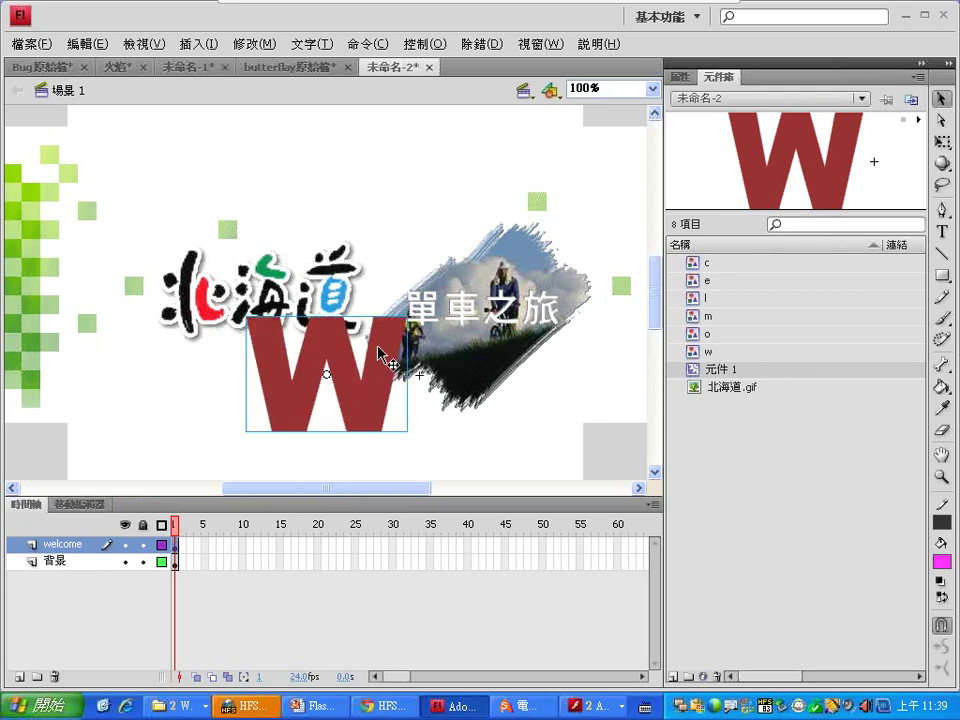
pyautogui.click(422, 44)
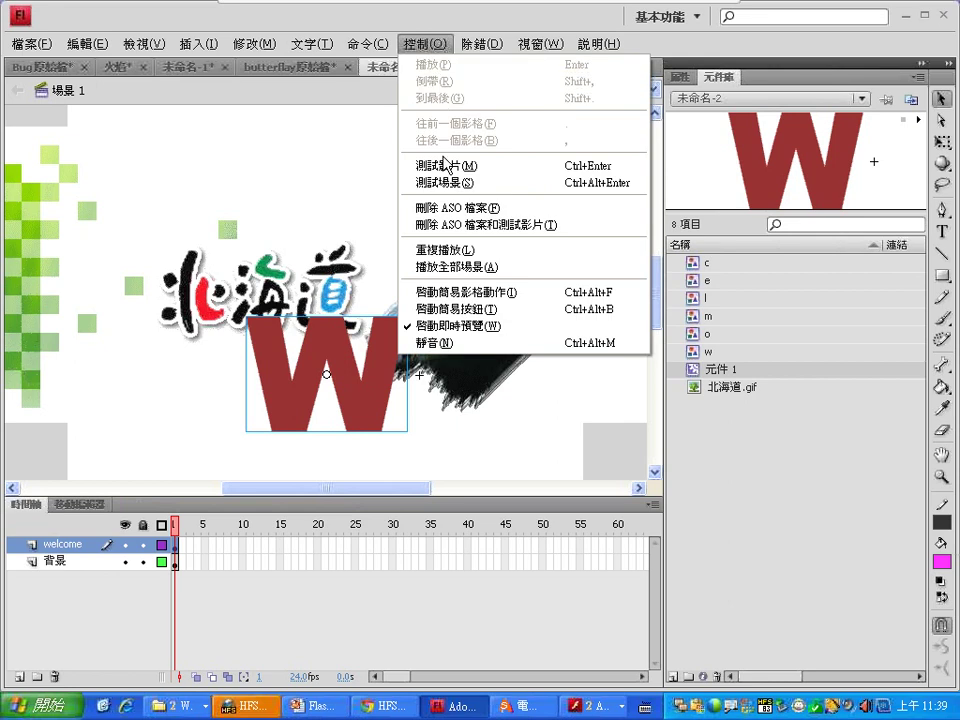
pyautogui.click(447, 167)
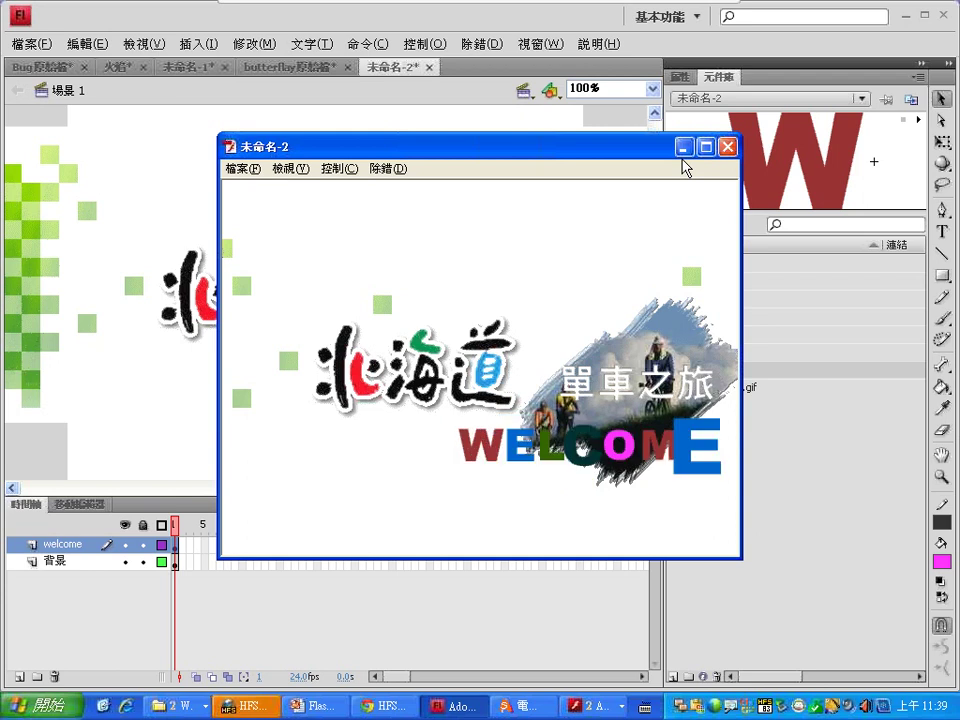
pyautogui.click(733, 150)
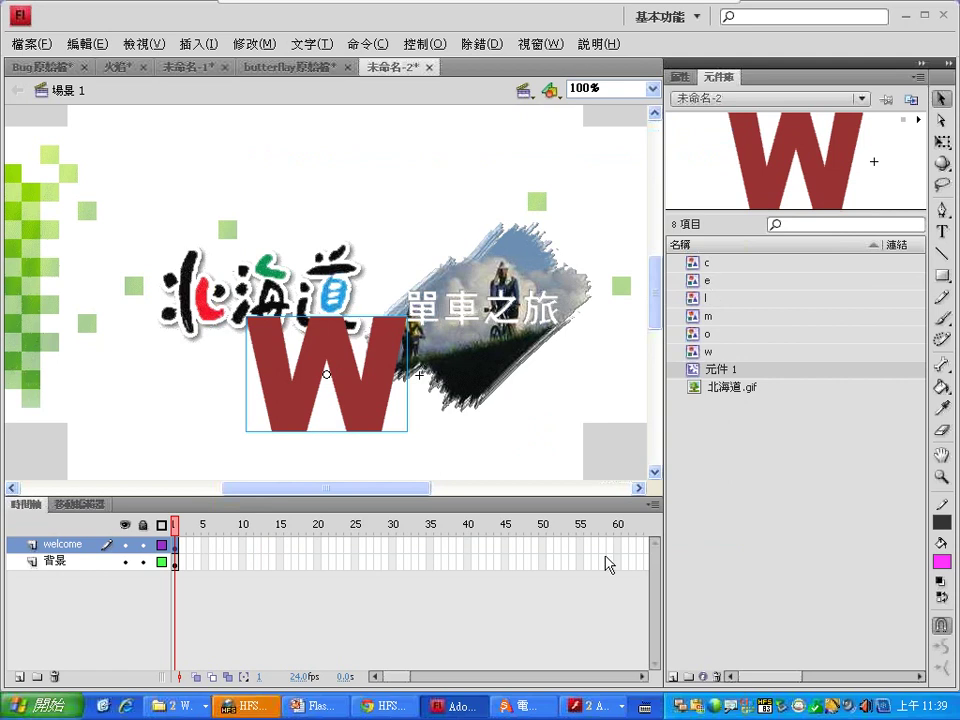
# - Switch to SWiSHmax and enable 適合用於為一個「電影」 in the WELCOME movie's SWF export settings
pyautogui.click(527, 705)
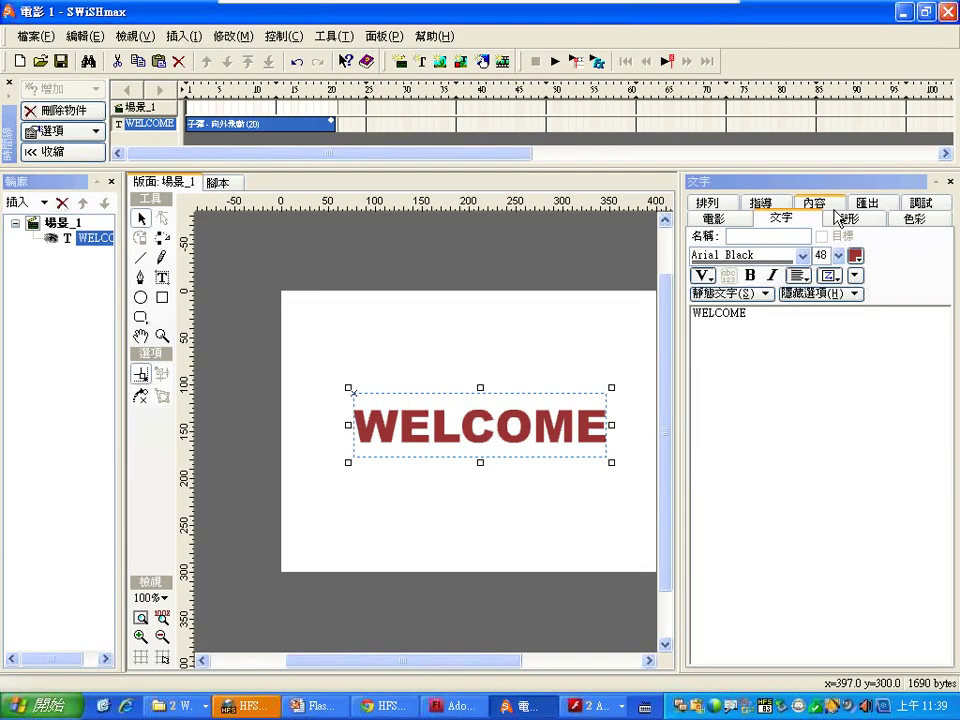
pyautogui.click(867, 202)
pyautogui.click(697, 298)
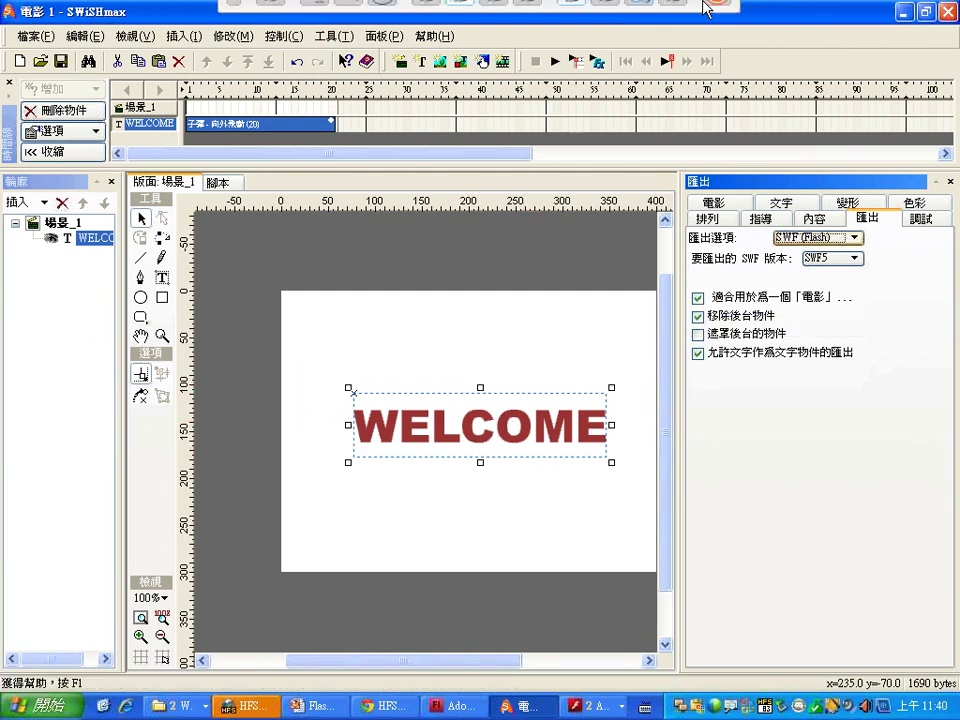
pyautogui.click(720, 24)
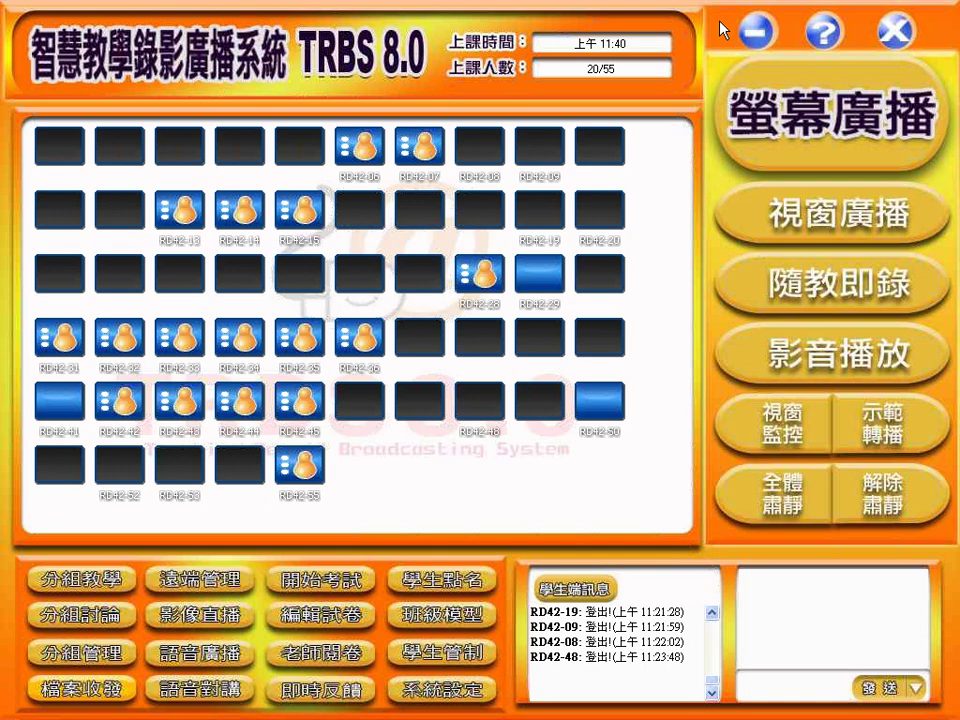
pyautogui.click(721, 28)
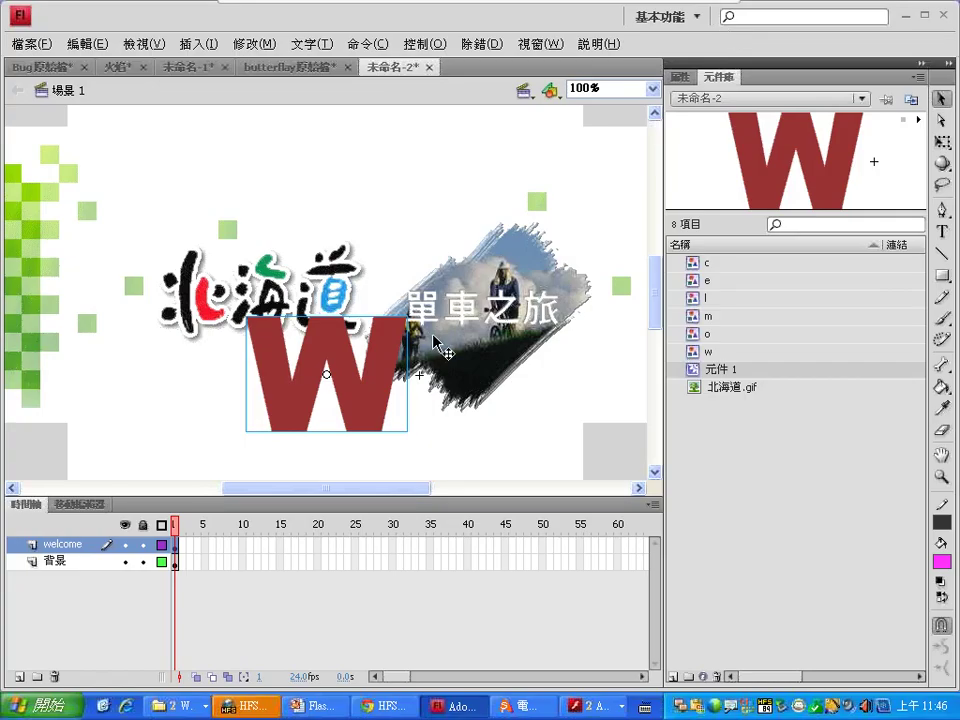
# - Test the Flash movie again to watch the colored WELCOME animation play, and close the preview
pyautogui.click(425, 44)
pyautogui.click(447, 172)
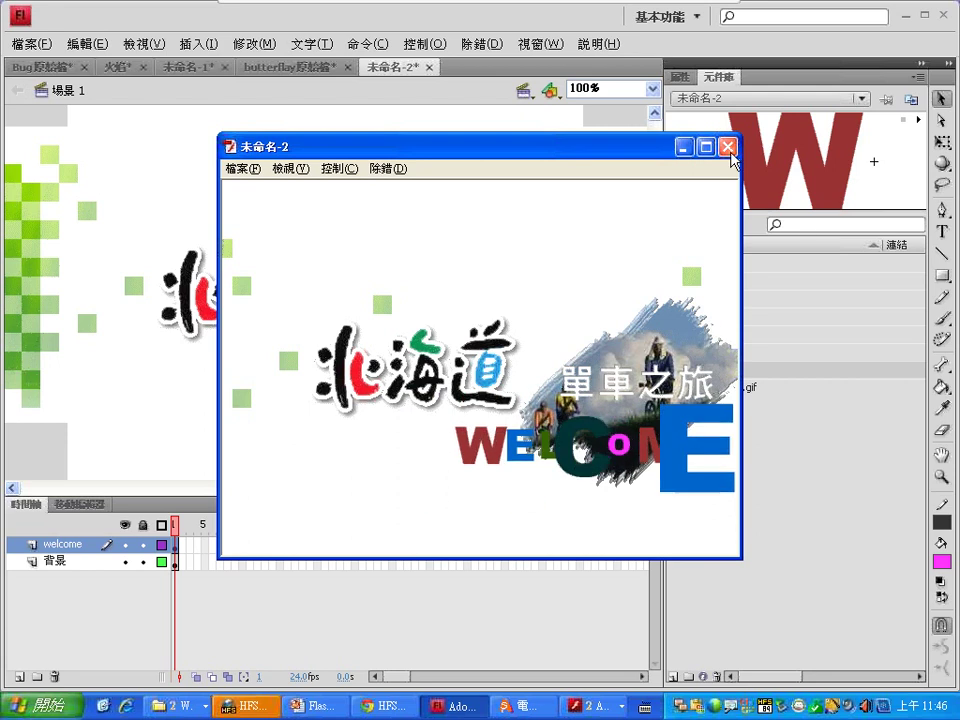
pyautogui.moveTo(443, 157); pyautogui.dragTo(367, 127)
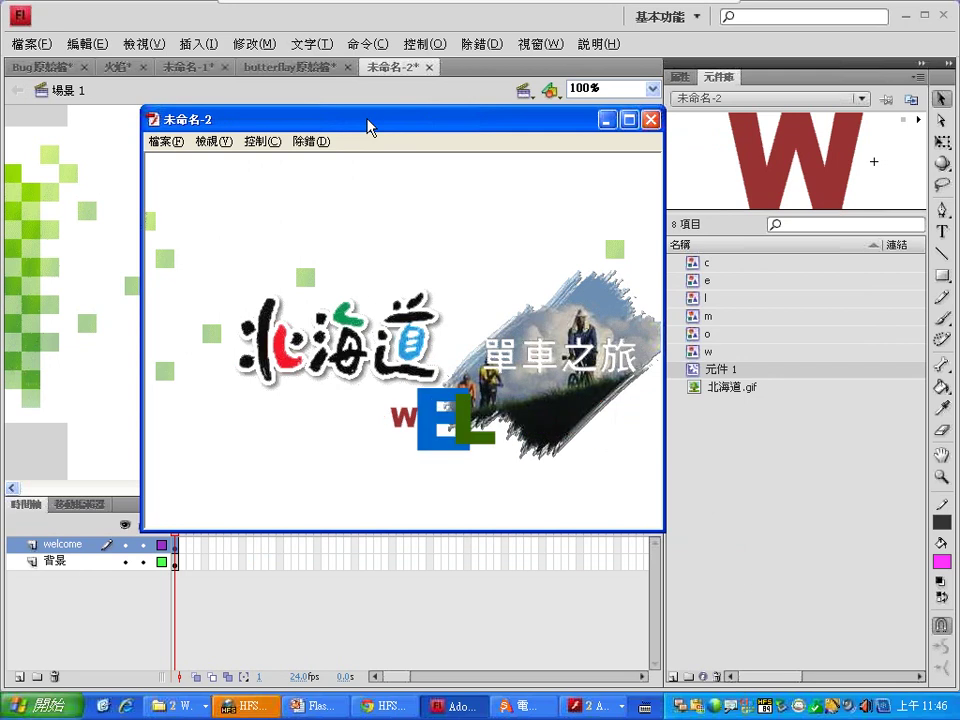
pyautogui.click(651, 119)
# - Open the 元件 1 movie clip for editing and scrub its animation back to frame 6
pyautogui.doubleClick(697, 370)
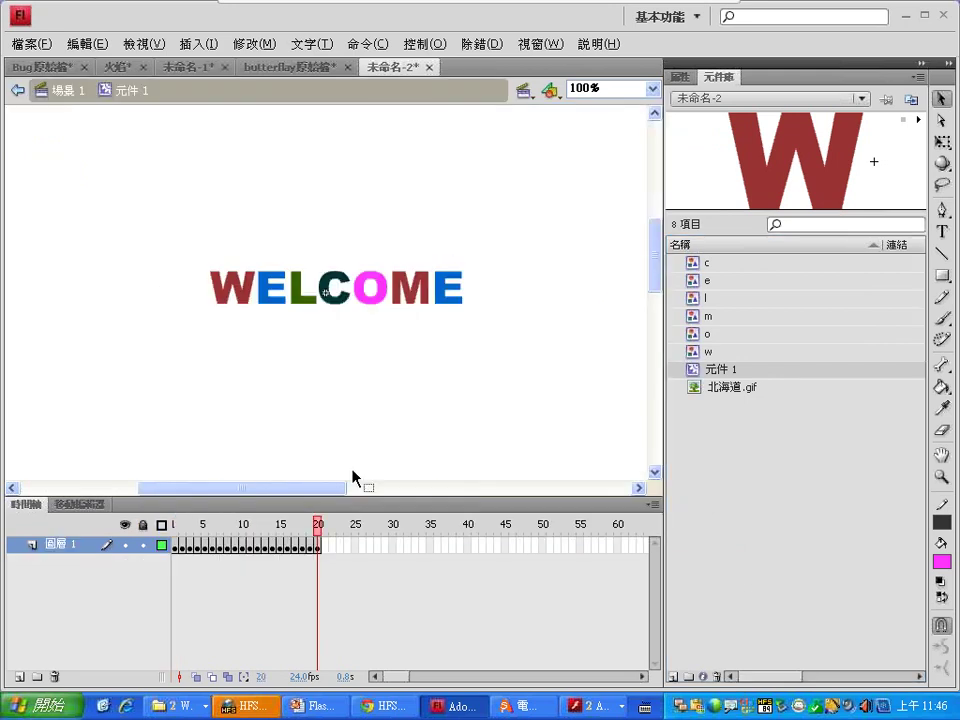
pyautogui.moveTo(315, 524); pyautogui.dragTo(213, 538)
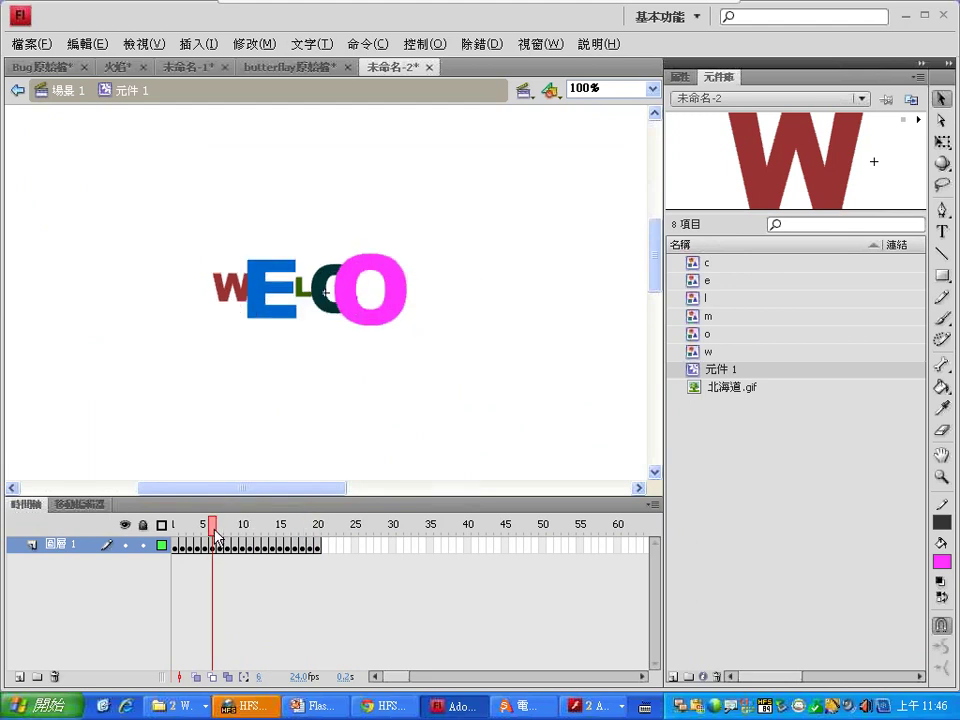
# - Switch to SWiSHmax, close the grouped preview windows, and return to Flash
pyautogui.click(520, 706)
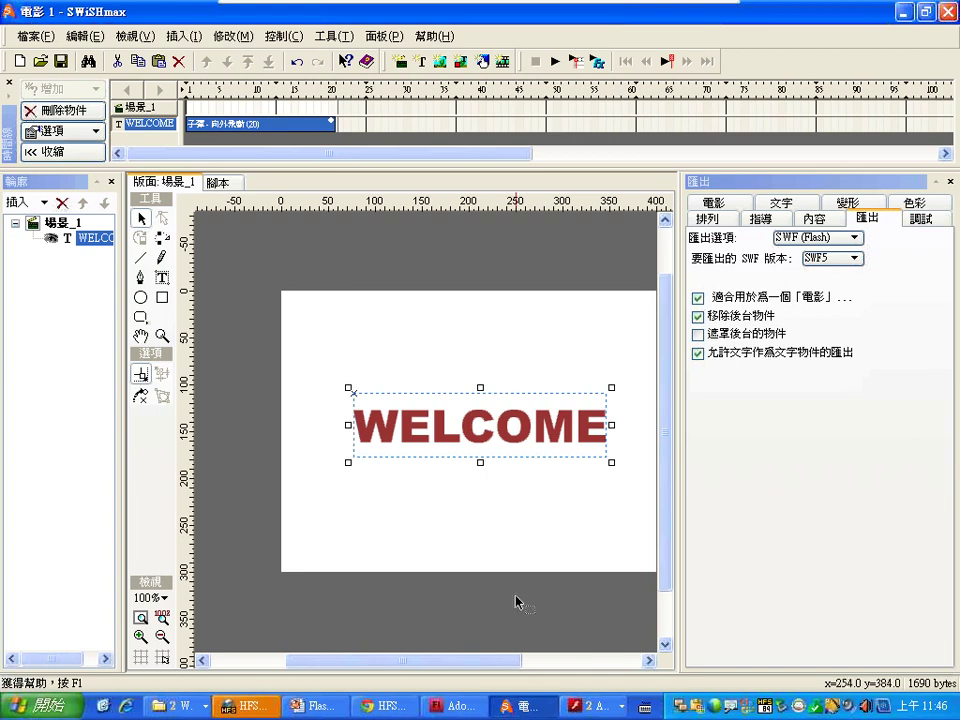
pyautogui.rightClick(614, 705)
pyautogui.click(650, 694)
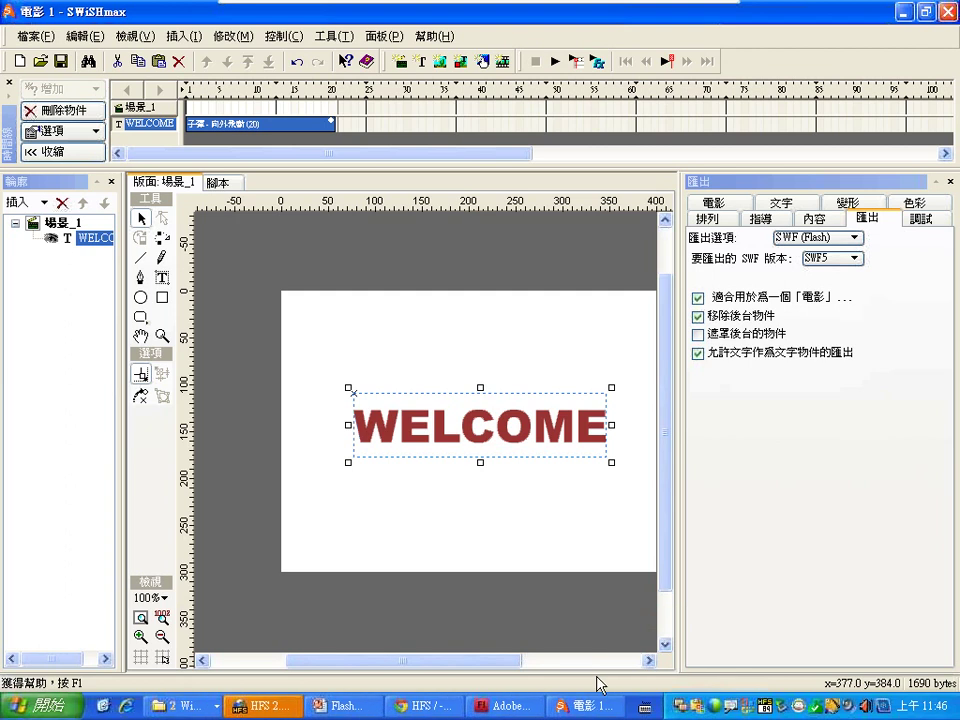
pyautogui.click(483, 708)
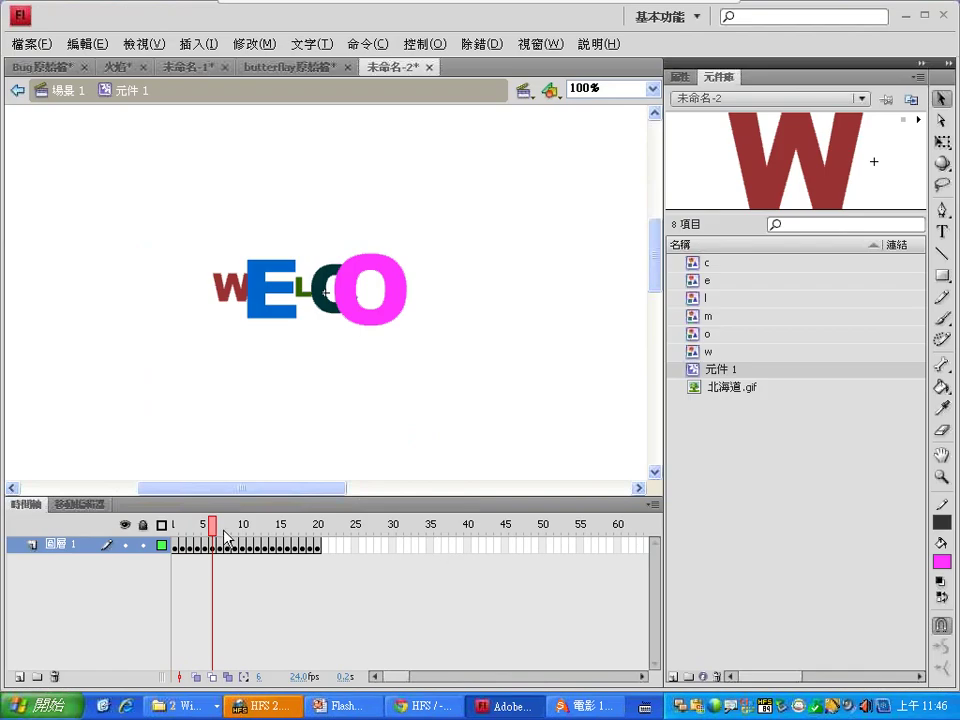
# - Move the playhead to frame 20 in 元件 1 and add a new layer above 圖層 1
pyautogui.moveTo(212, 533); pyautogui.dragTo(317, 535)
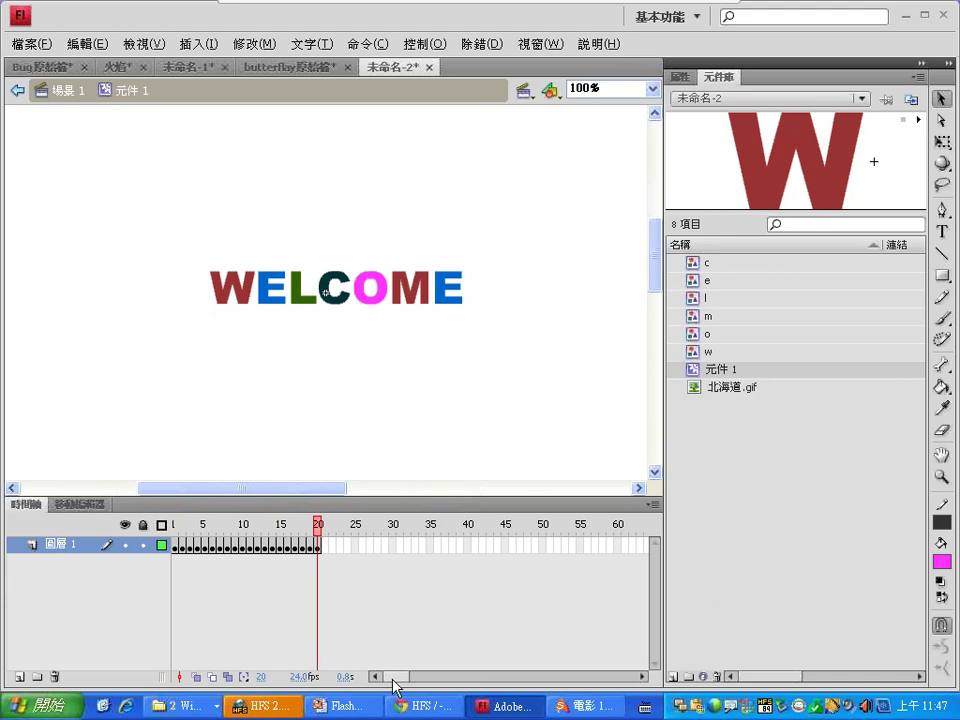
pyautogui.moveTo(392, 678); pyautogui.dragTo(632, 677)
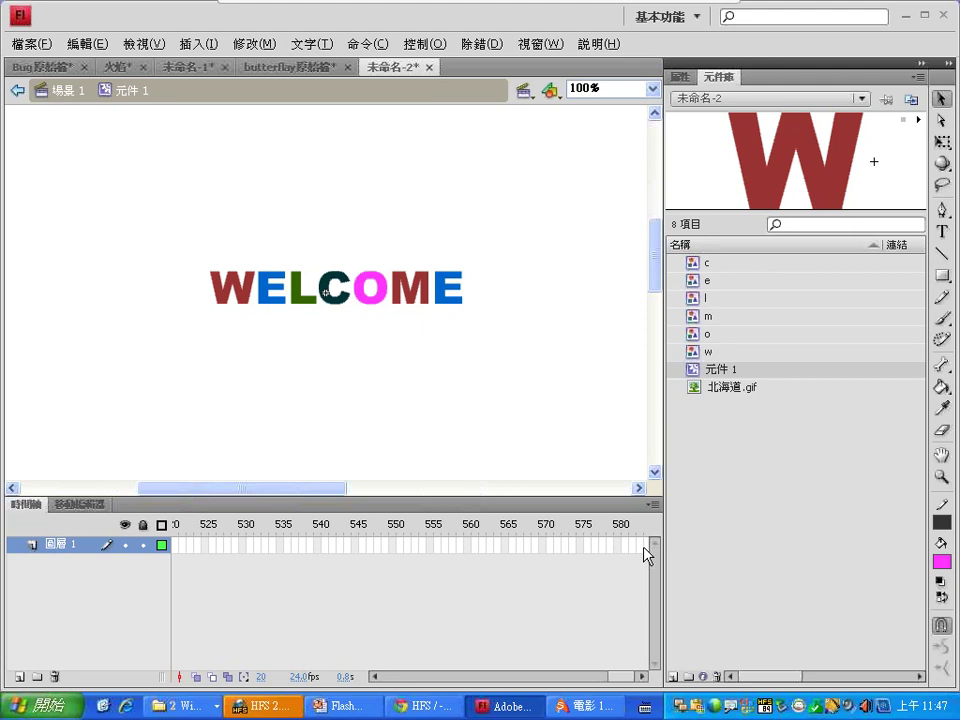
pyautogui.moveTo(621, 677); pyautogui.dragTo(343, 703)
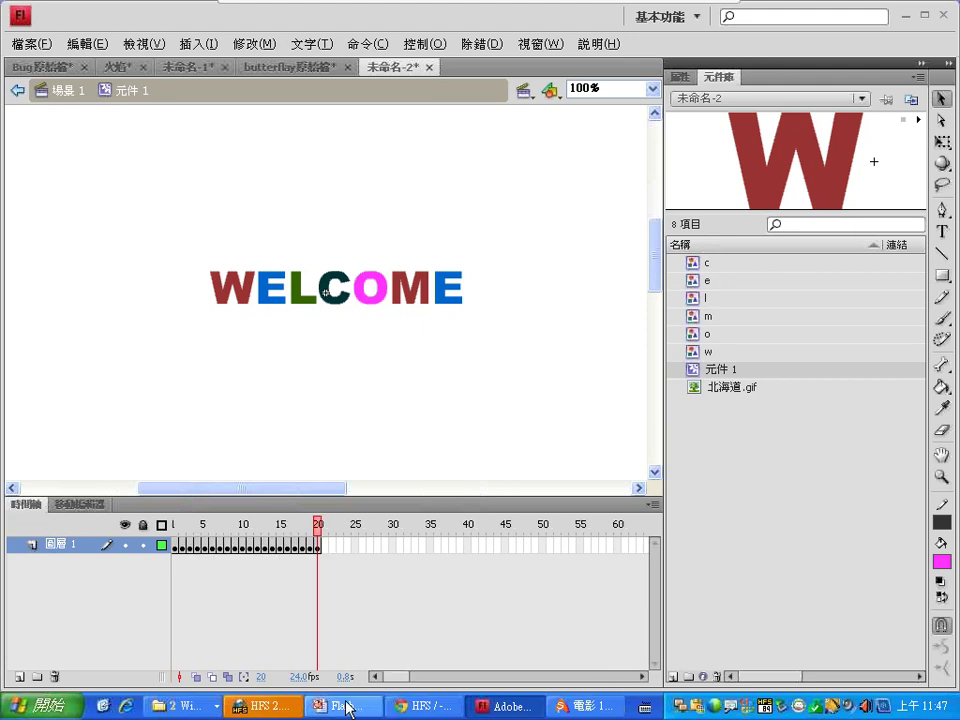
pyautogui.click(19, 677)
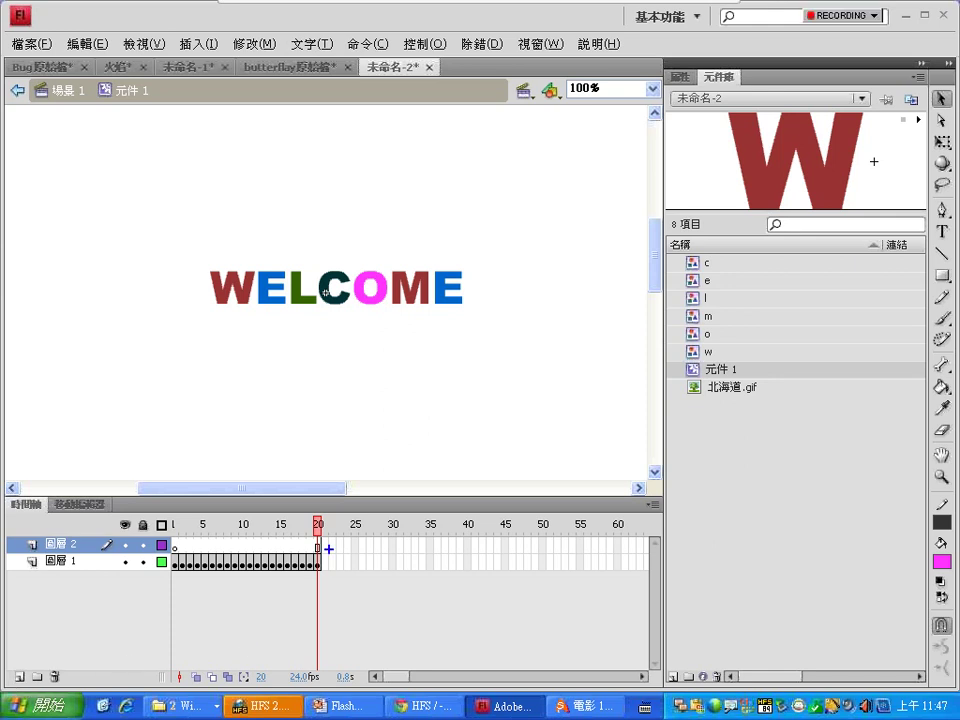
pyautogui.moveTo(271, 551)
pyautogui.mouseDown()
pyautogui.moveTo(320, 539)
pyautogui.moveTo(300, 553)
pyautogui.mouseUp()
pyautogui.moveTo(83, 541); pyautogui.dragTo(118, 513)
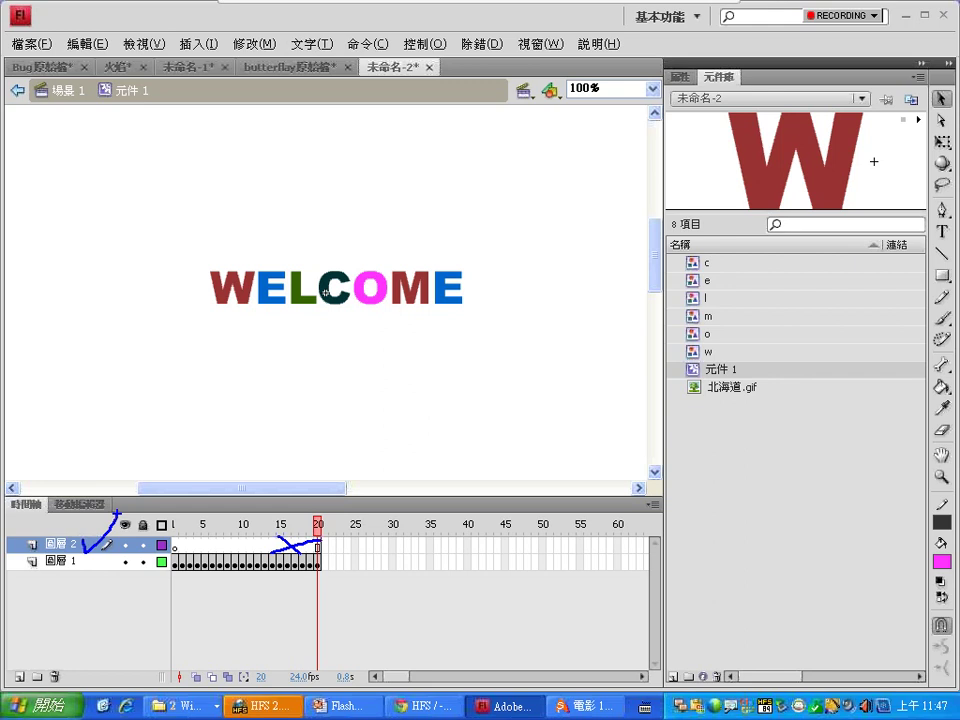
pyautogui.press('Escape')
# - Rename the new layer 圖層 2 in the 元件 1 movie clip as 動作
pyautogui.click(317, 545)
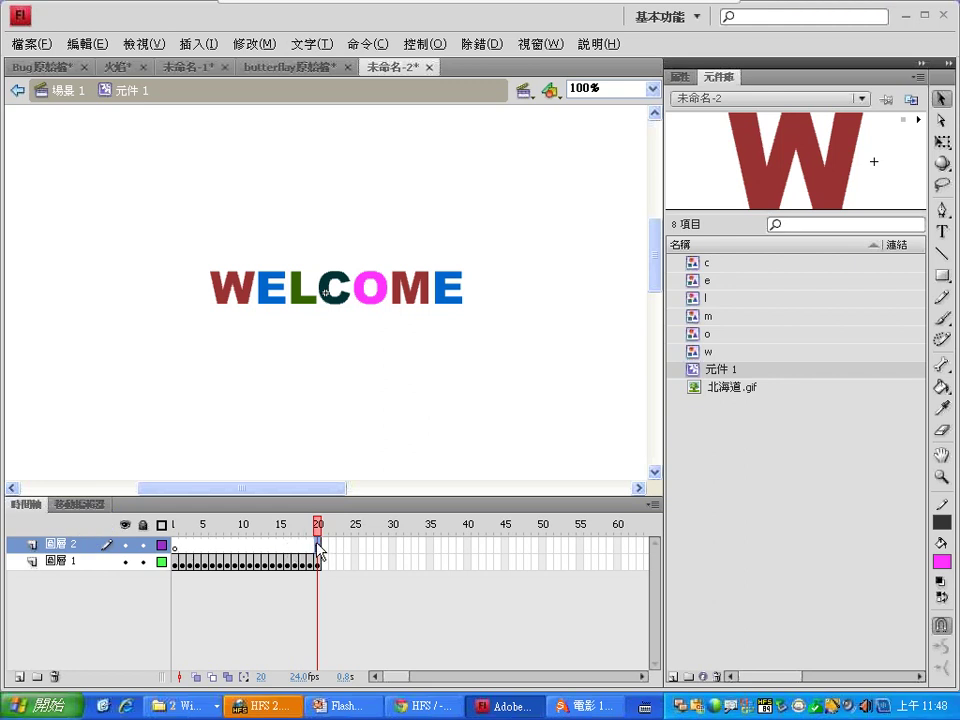
pyautogui.doubleClick(63, 544)
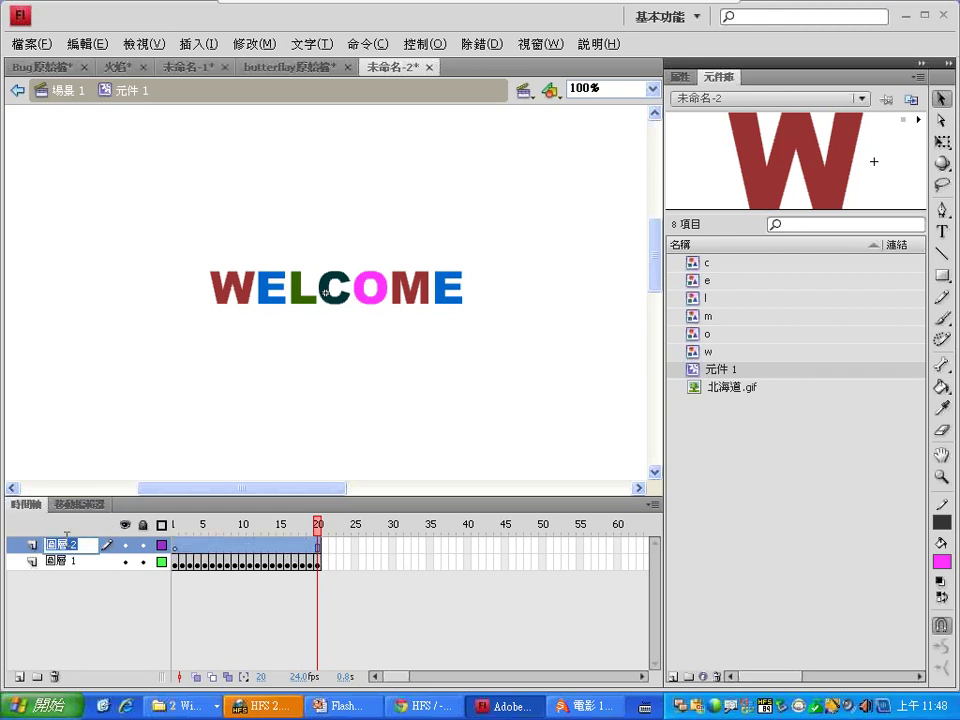
pyautogui.hotkey('ctrl', 'space')
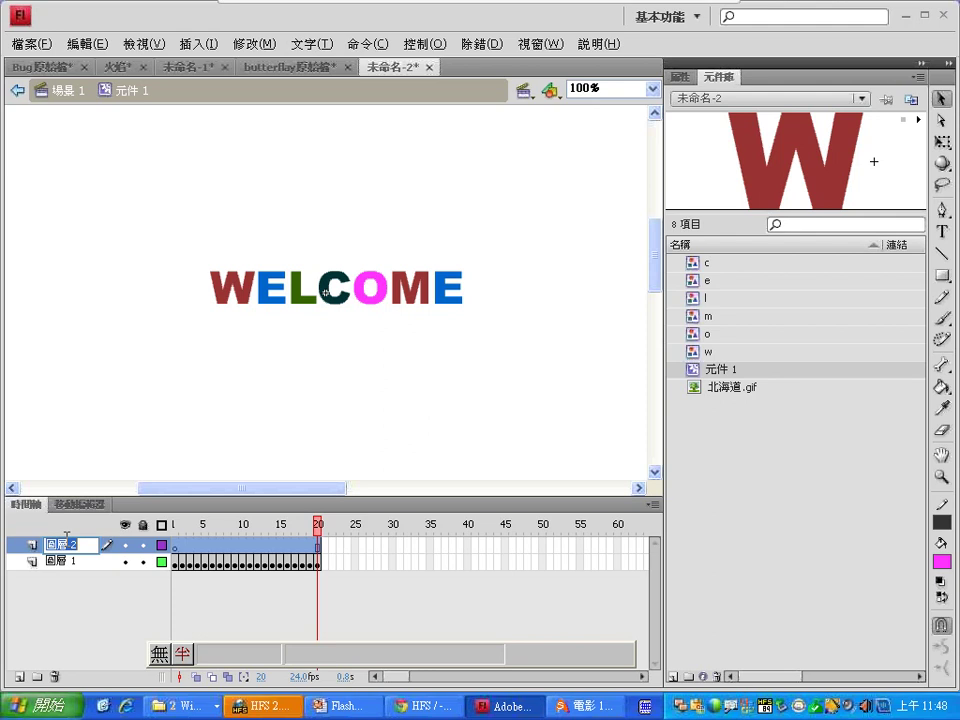
pyautogui.write('gpvf')
pyautogui.press('space')
pyautogui.press('Return')
# - Insert a blank keyframe at frame 20 of the 動作 layer
pyautogui.click(318, 546)
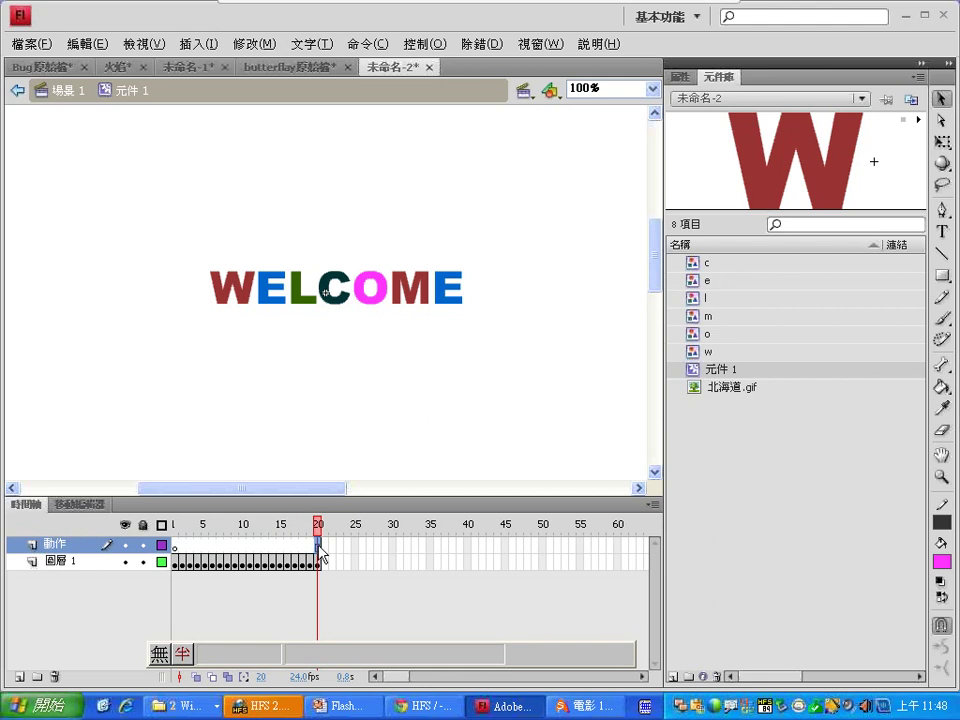
pyautogui.rightClick(320, 555)
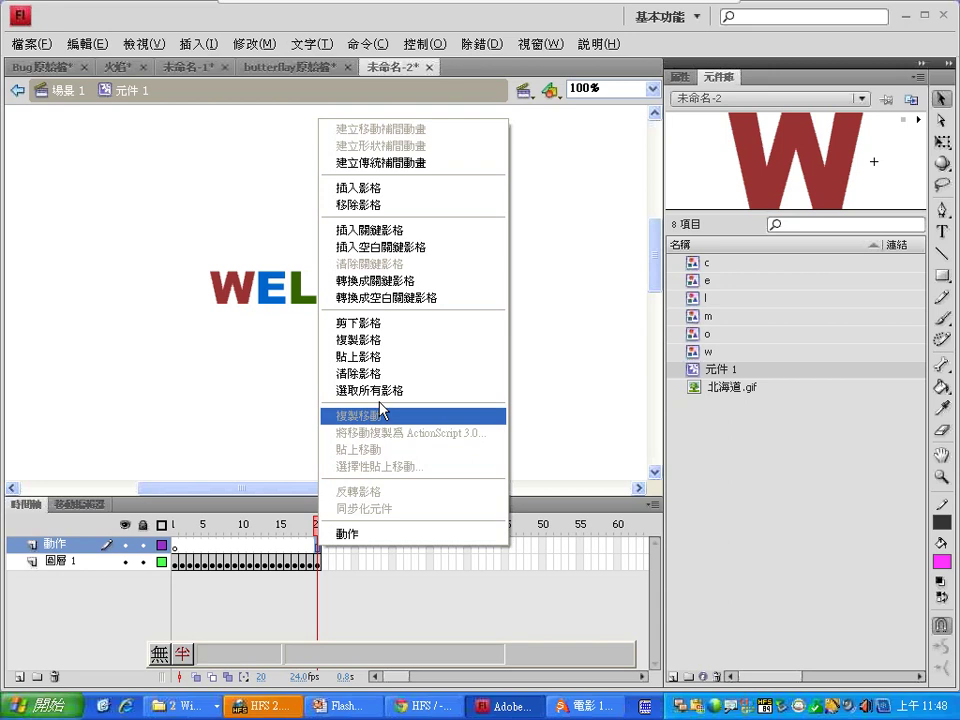
pyautogui.click(392, 246)
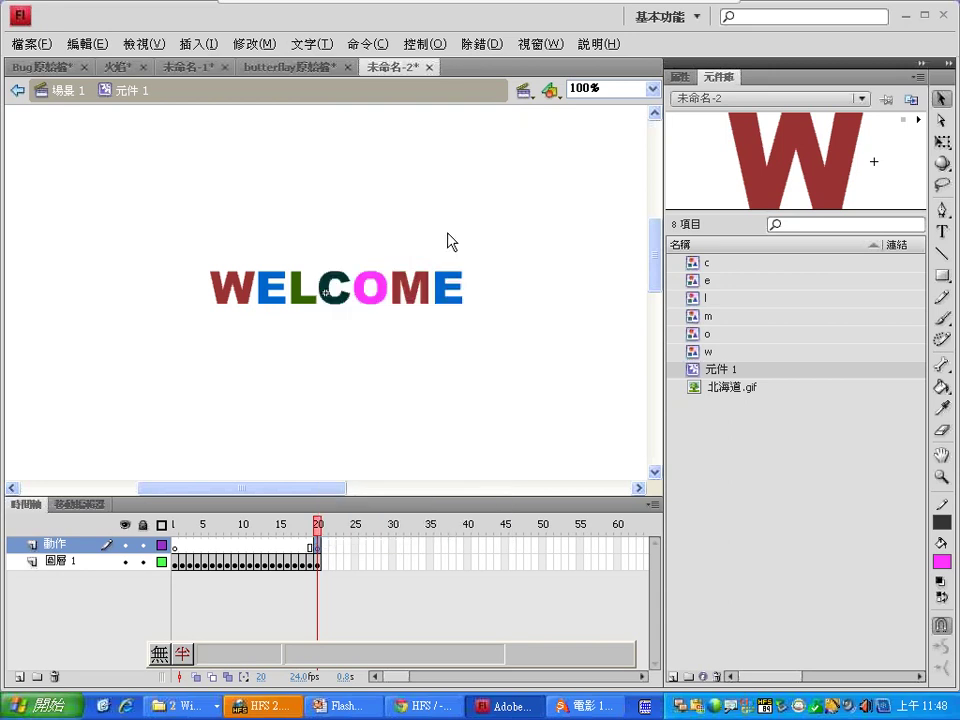
# - Open the frame script for frame 20 of the 動作 layer and add the timeline control command stop();
pyautogui.rightClick(321, 551)
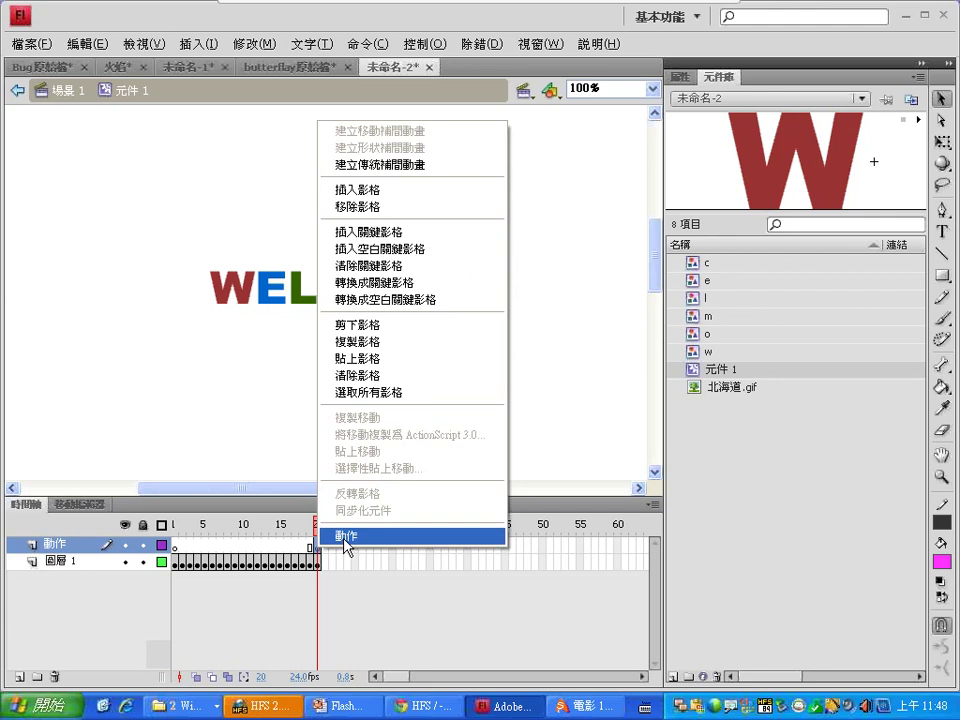
pyautogui.click(345, 548)
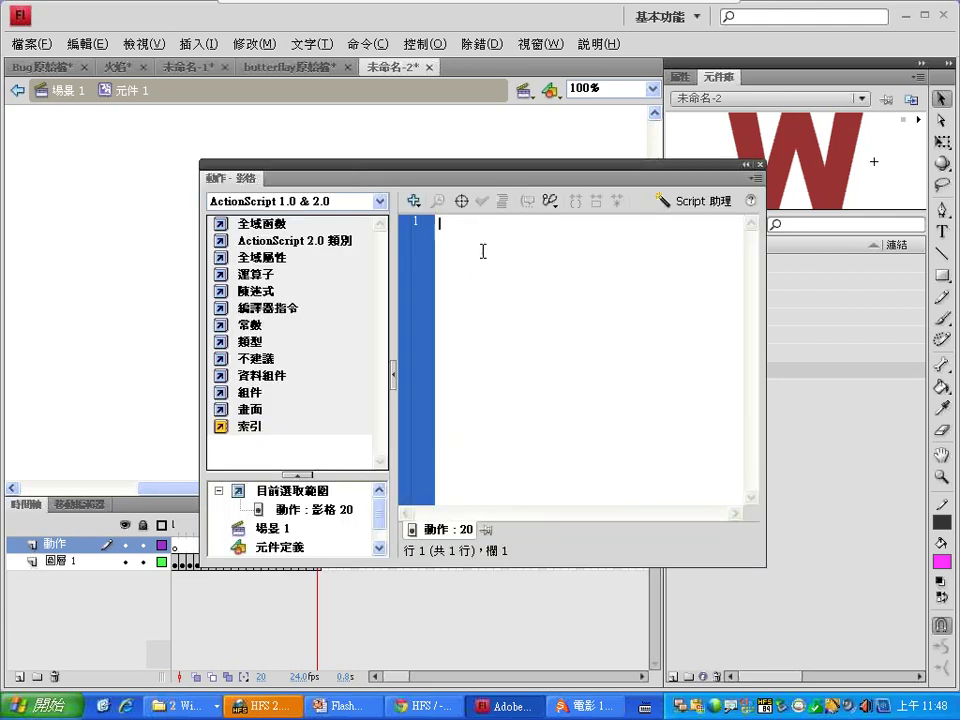
pyautogui.moveTo(424, 176); pyautogui.dragTo(304, 148)
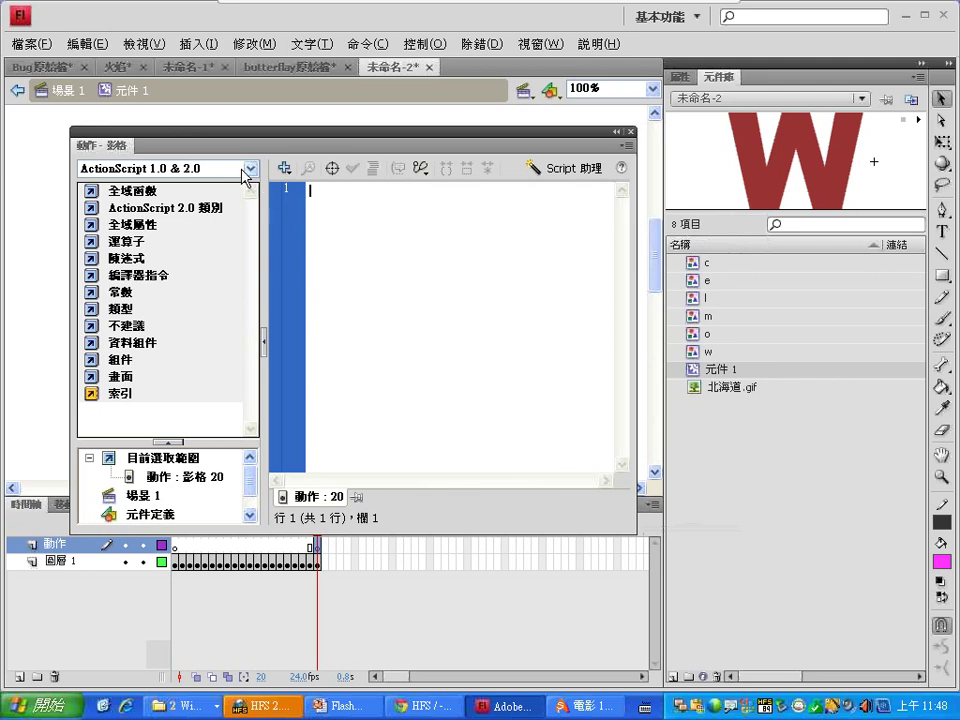
pyautogui.click(282, 168)
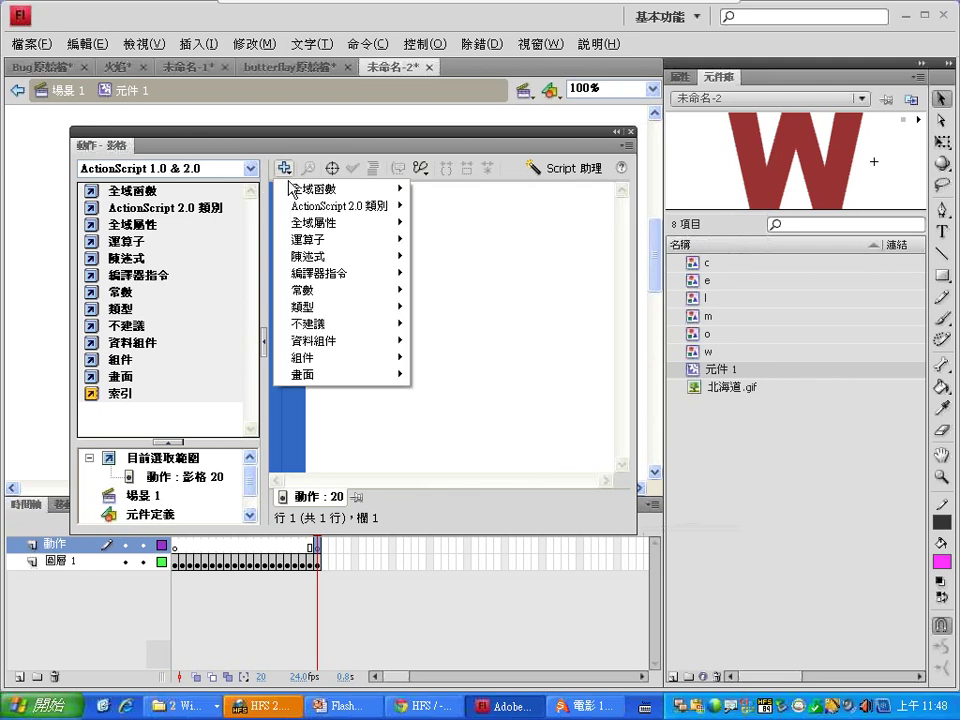
pyautogui.moveTo(400, 205)
pyautogui.moveTo(437, 190)
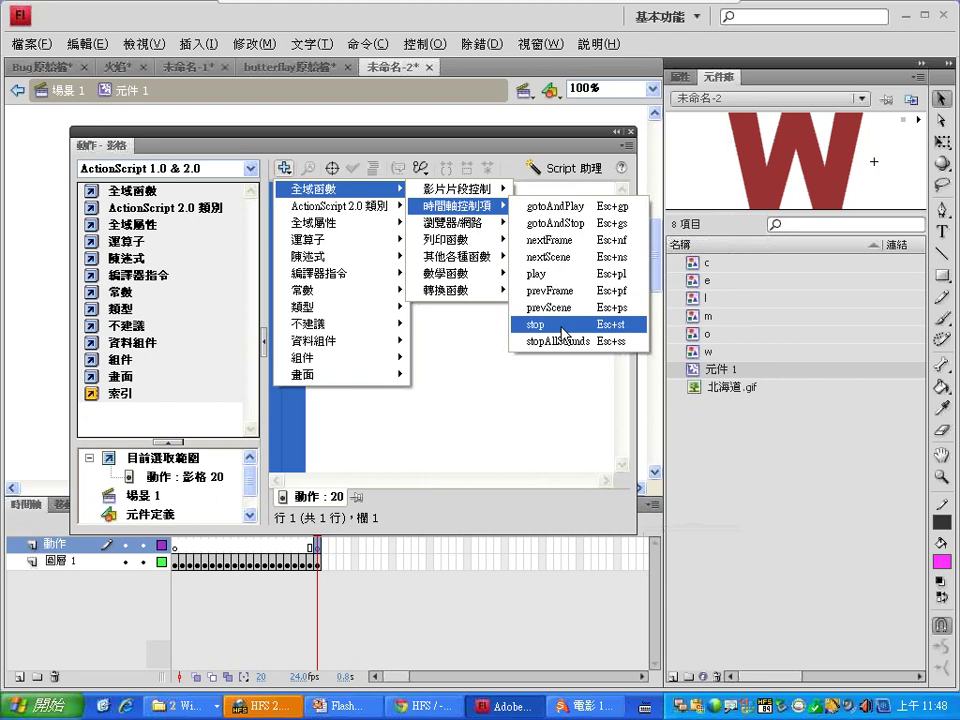
pyautogui.click(558, 325)
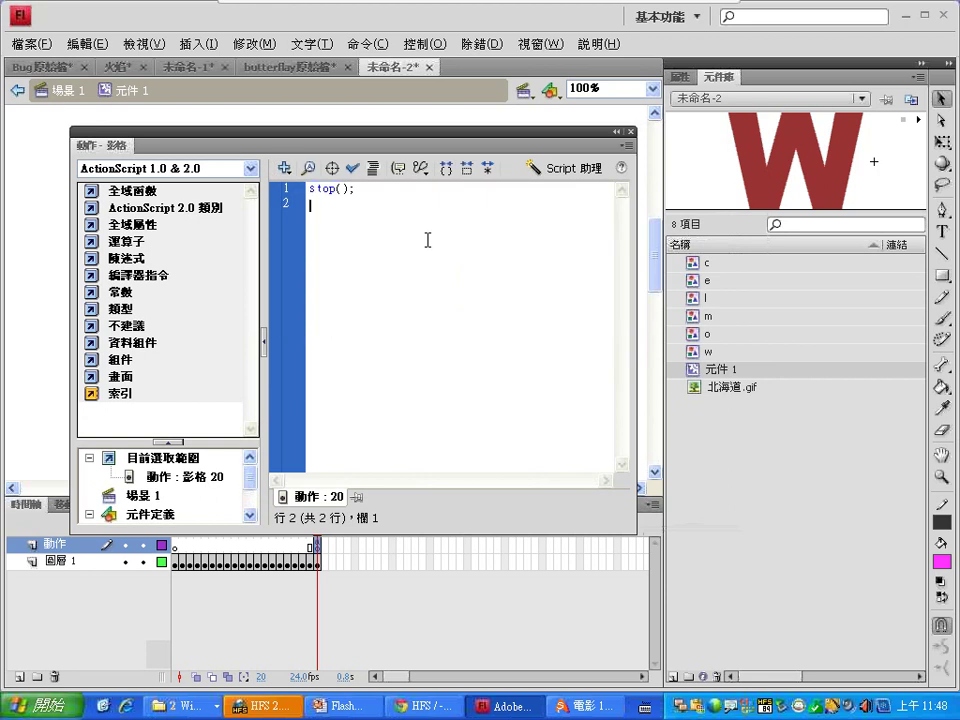
pyautogui.doubleClick(346, 192)
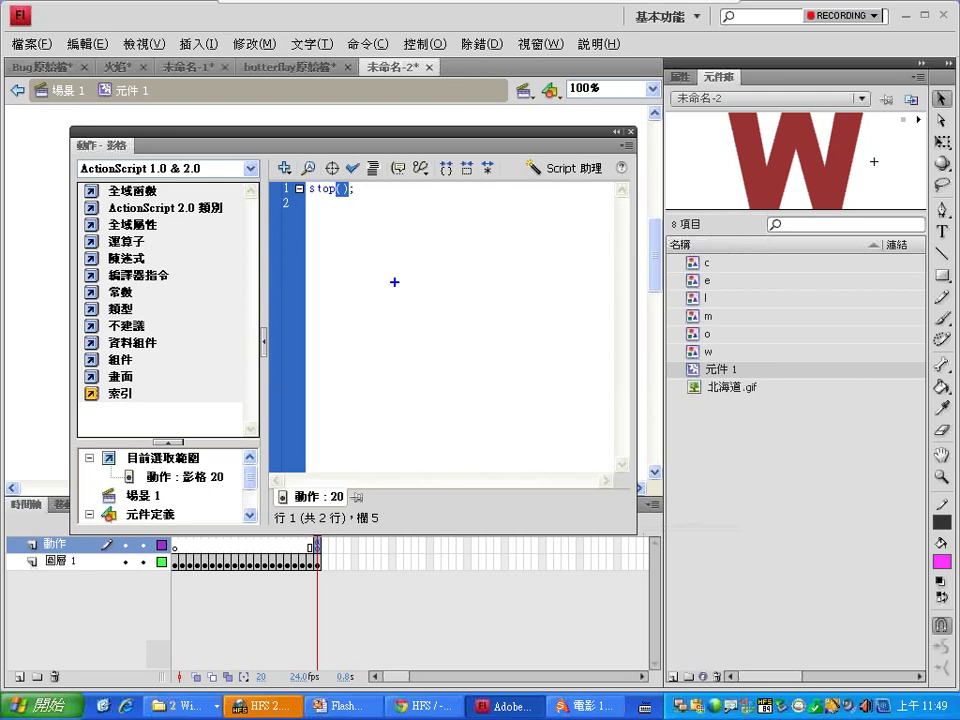
pyautogui.moveTo(431, 237)
pyautogui.mouseDown()
pyautogui.moveTo(455, 258)
pyautogui.moveTo(423, 270)
pyautogui.moveTo(489, 240)
pyautogui.mouseUp()
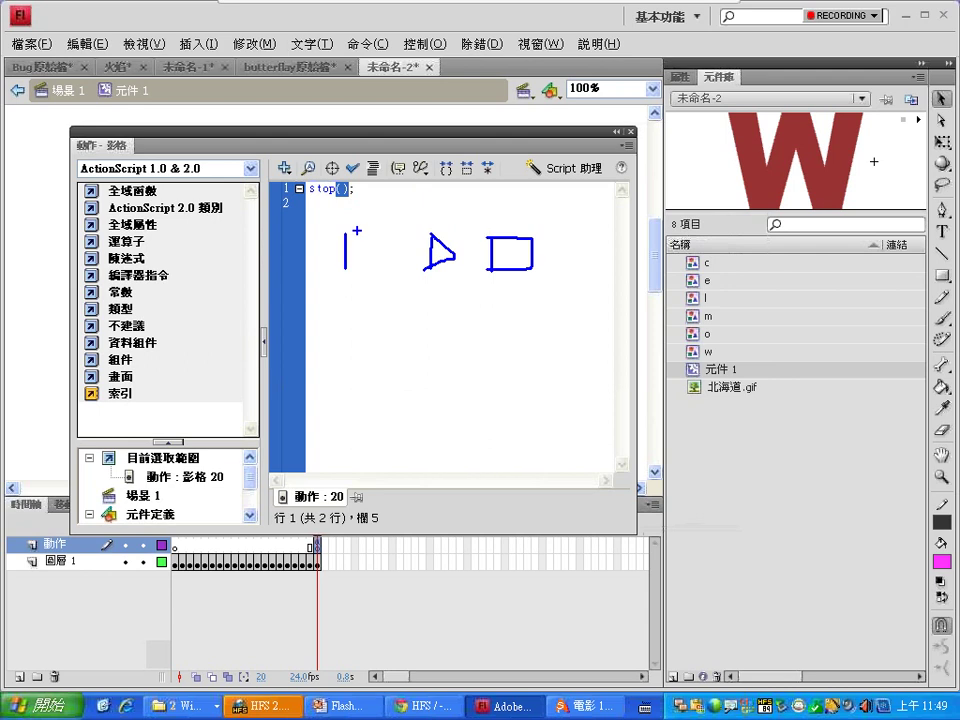
pyautogui.moveTo(361, 232)
pyautogui.mouseDown()
pyautogui.moveTo(361, 268)
pyautogui.moveTo(377, 268)
pyautogui.mouseUp()
pyautogui.hotkey('ctrl', 'z')
pyautogui.moveTo(322, 281); pyautogui.dragTo(567, 291)
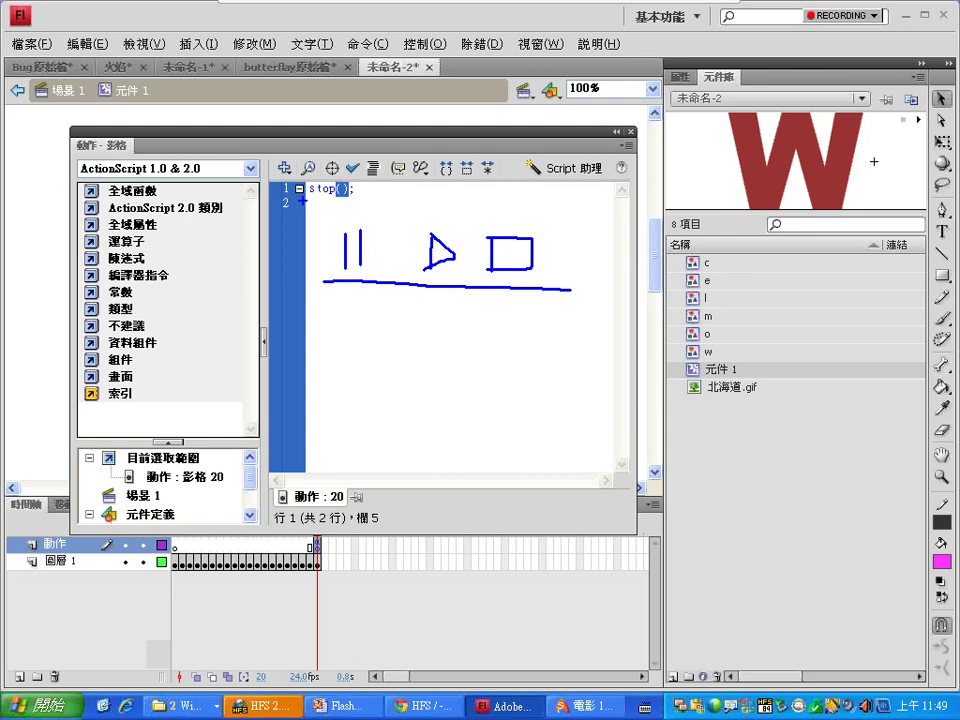
pyautogui.moveTo(298, 201); pyautogui.dragTo(372, 201)
pyautogui.press('e')
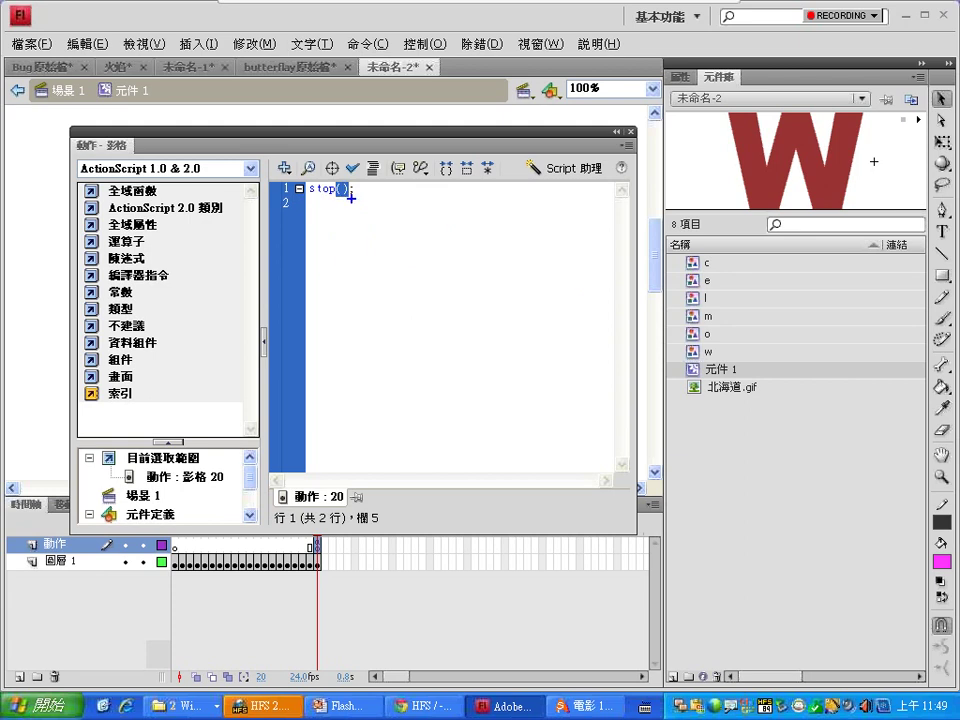
pyautogui.moveTo(366, 201); pyautogui.dragTo(346, 176)
pyautogui.moveTo(346, 178); pyautogui.dragTo(354, 206)
# - Check the syntax of the stop(); frame script and dismiss the result message
pyautogui.click(358, 190)
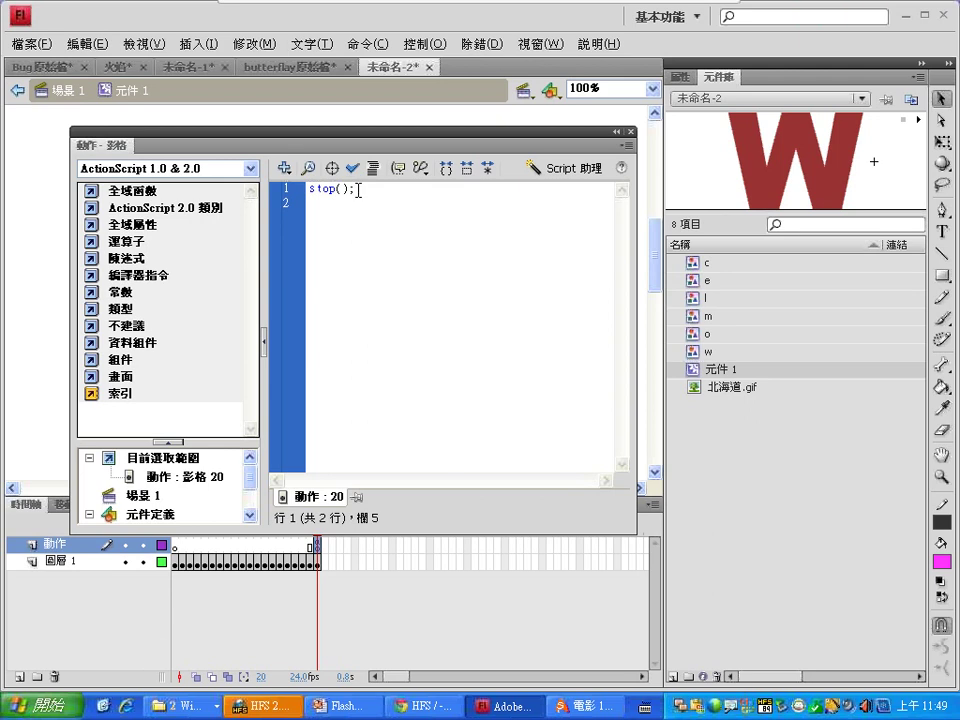
pyautogui.click(352, 167)
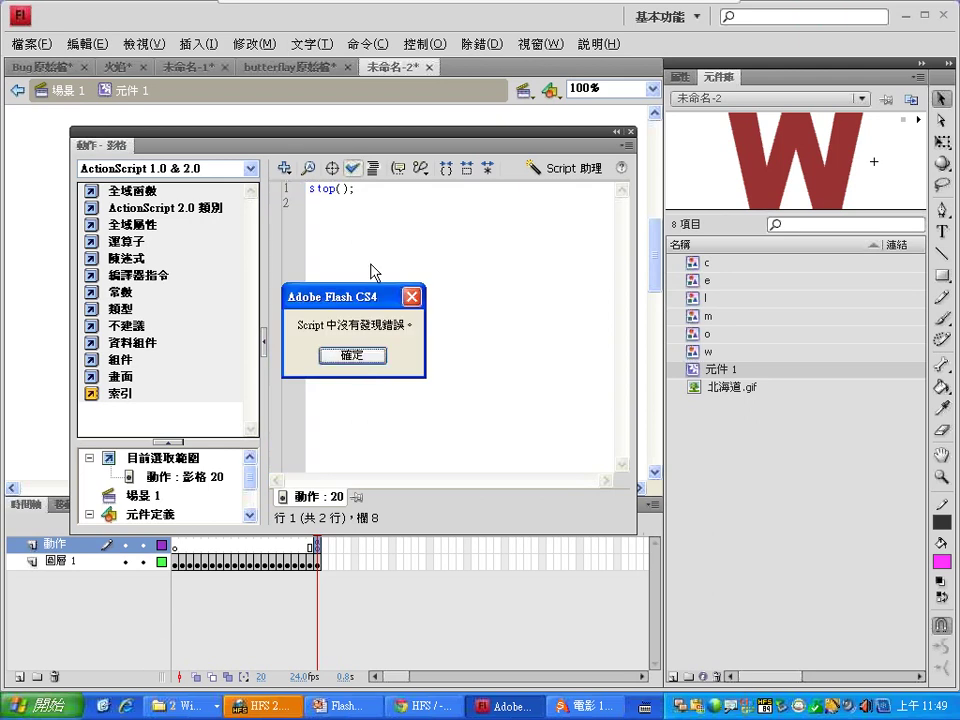
pyautogui.click(360, 354)
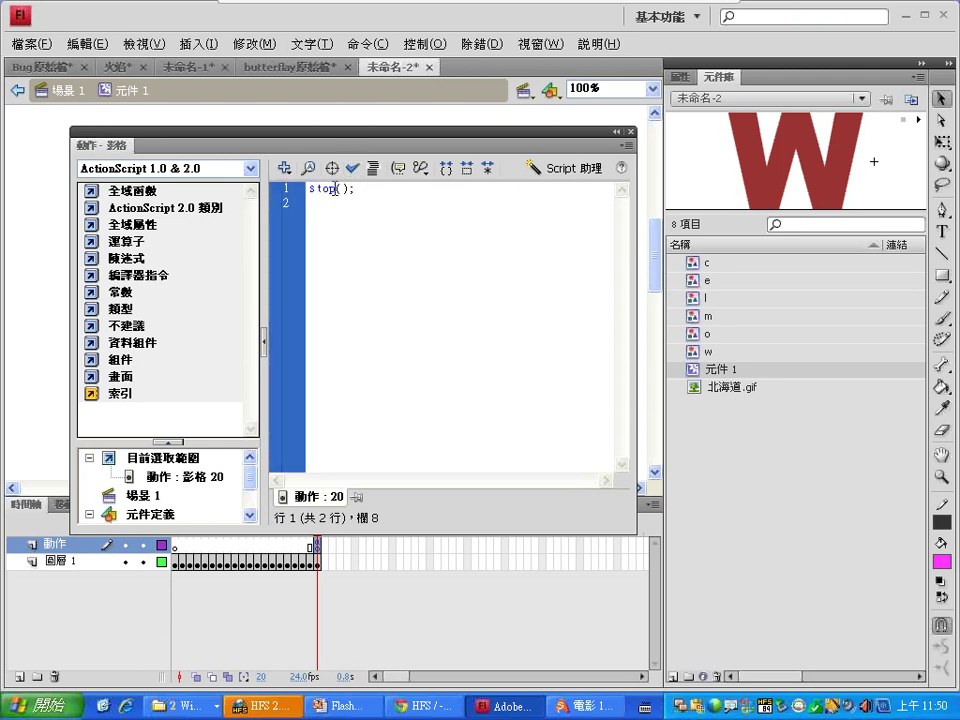
# - Try adding an extra character to the stop command's name, restore it, and close the script editor
pyautogui.doubleClick(334, 190)
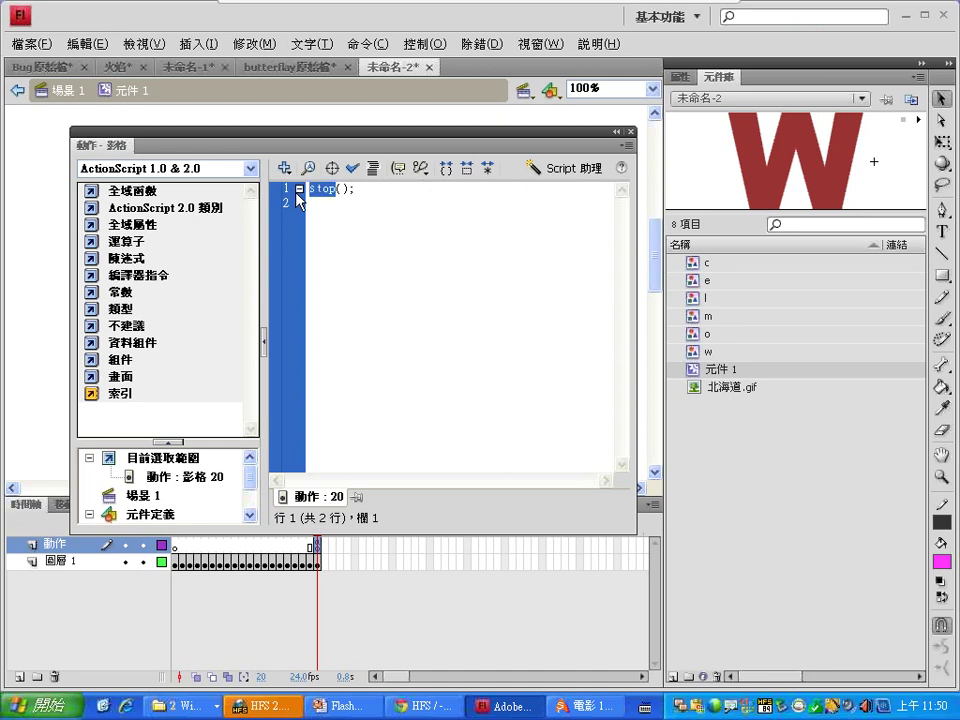
pyautogui.click(334, 190)
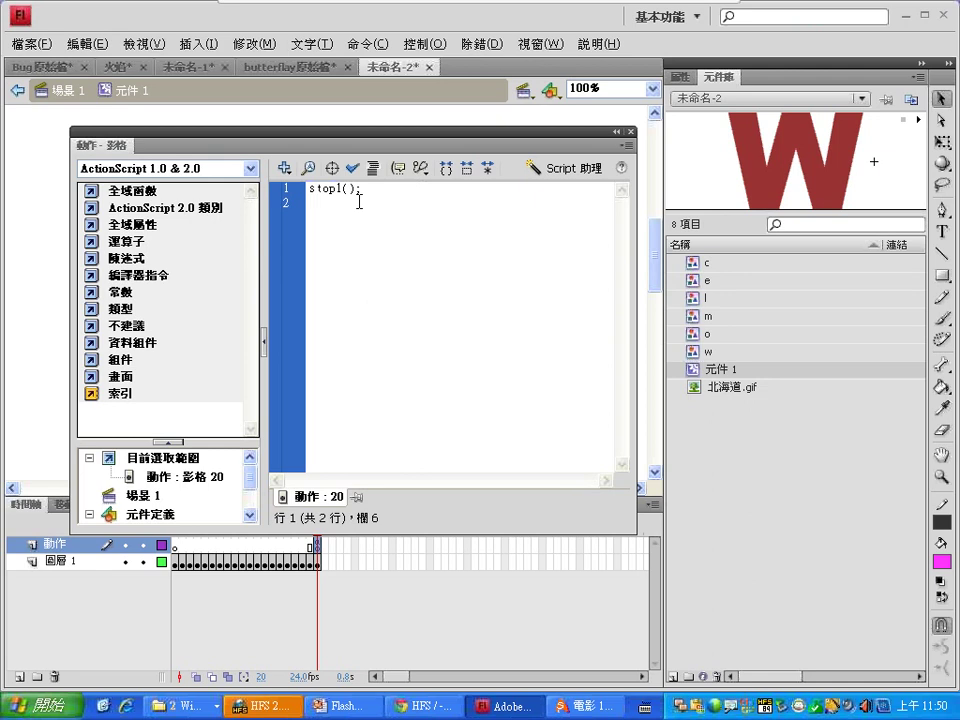
pyautogui.press('Left')
pyautogui.click(630, 133)
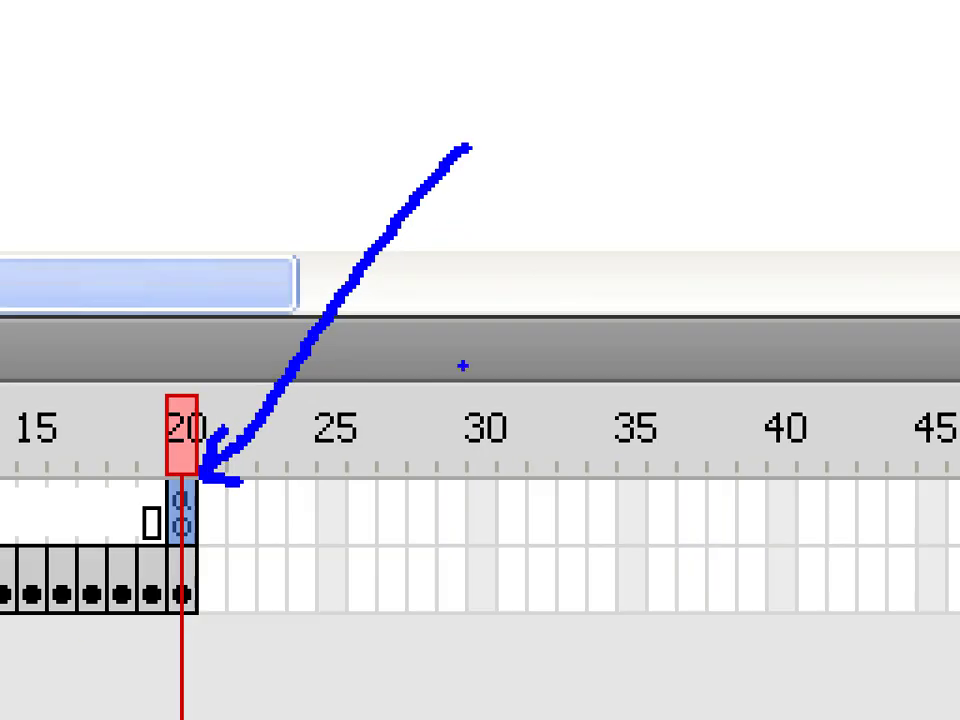
pyautogui.moveTo(155, 510)
pyautogui.mouseDown()
pyautogui.moveTo(201, 481)
pyautogui.moveTo(165, 518)
pyautogui.mouseUp()
pyautogui.moveTo(540, 88)
pyautogui.mouseDown()
pyautogui.moveTo(557, 116)
pyautogui.moveTo(557, 175)
pyautogui.mouseUp()
pyautogui.moveTo(632, 85); pyautogui.dragTo(636, 138)
pyautogui.moveTo(598, 104); pyautogui.dragTo(648, 100)
pyautogui.moveTo(650, 100); pyautogui.dragTo(652, 160)
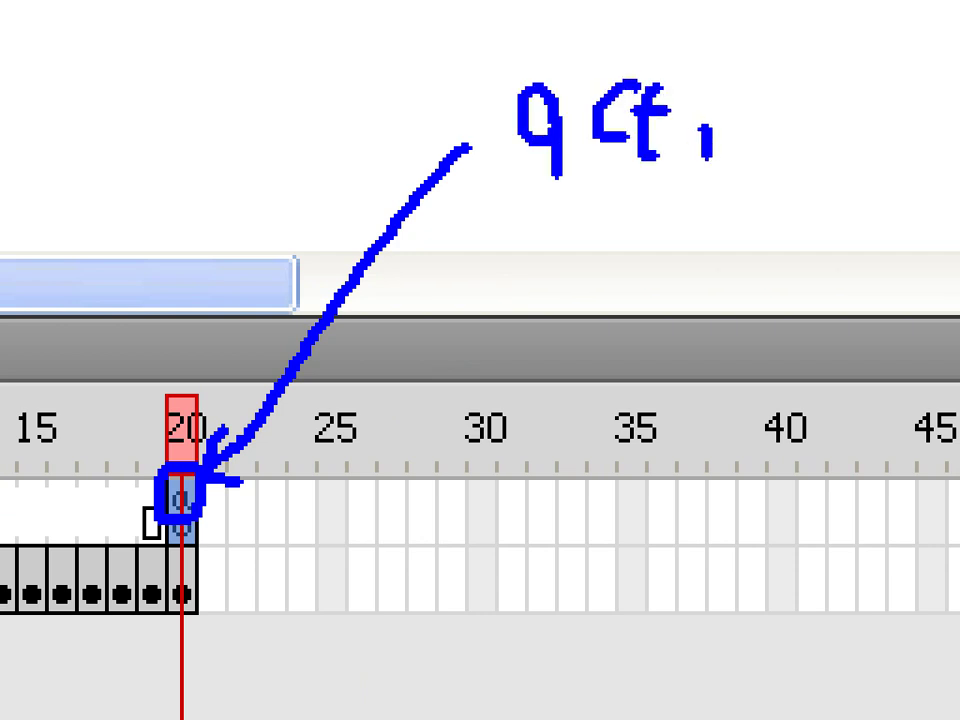
pyautogui.moveTo(735, 130); pyautogui.dragTo(738, 170)
pyautogui.moveTo(728, 100)
pyautogui.mouseDown()
pyautogui.moveTo(742, 115)
pyautogui.moveTo(795, 105)
pyautogui.moveTo(816, 172)
pyautogui.moveTo(852, 177)
pyautogui.mouseUp()
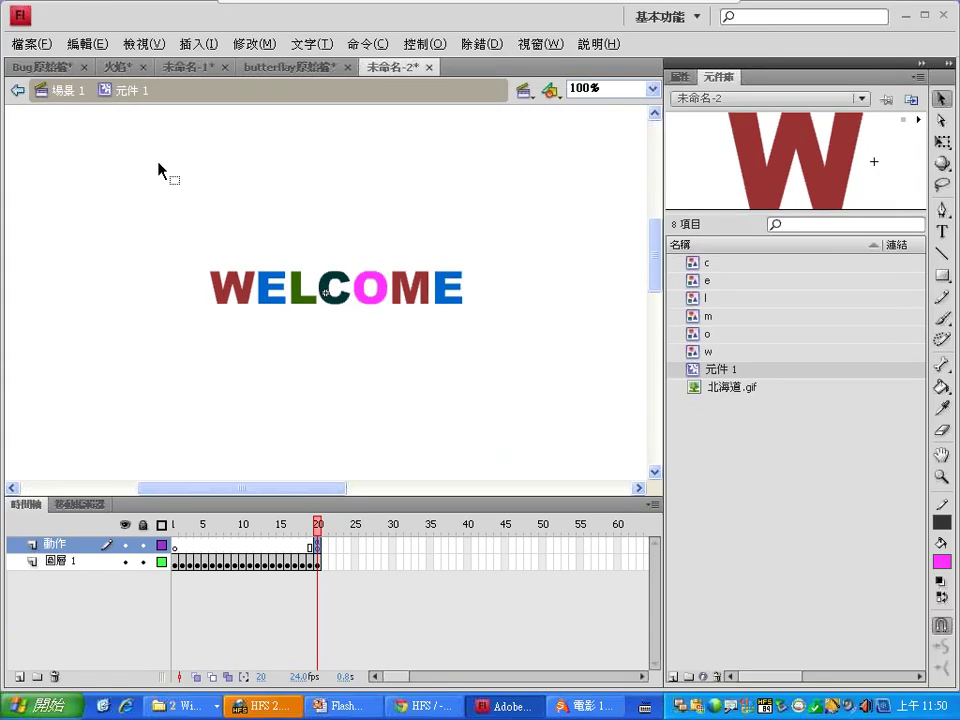
# - Return to 場景 1, test the movie to check how the WELCOME animation ends, and close the preview
pyautogui.click(54, 92)
pyautogui.hotkey('ctrl', 'Return')
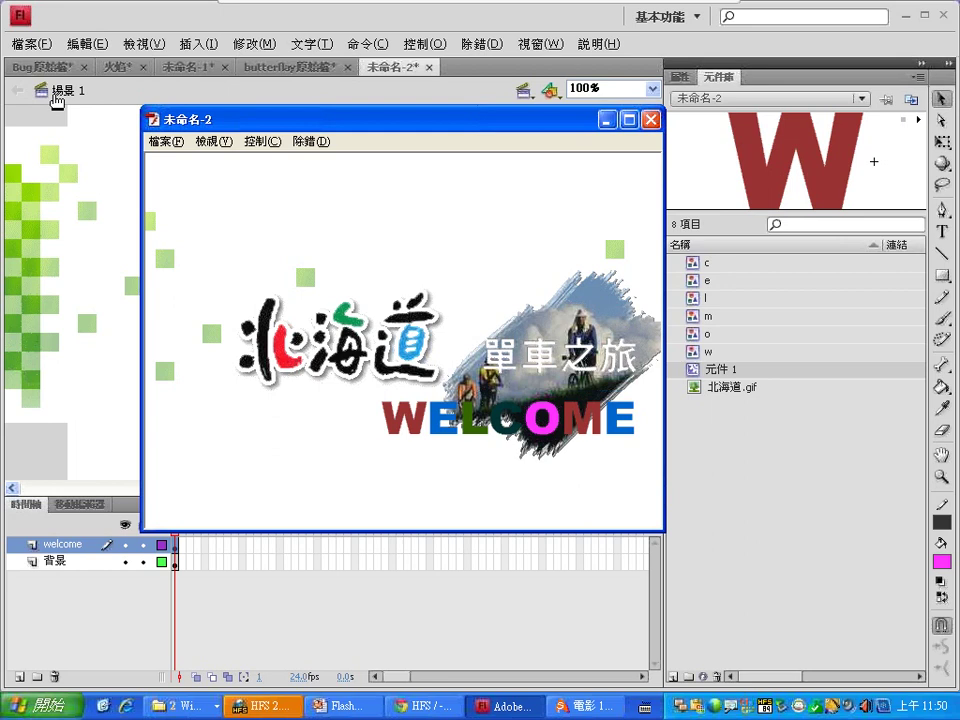
pyautogui.click(651, 119)
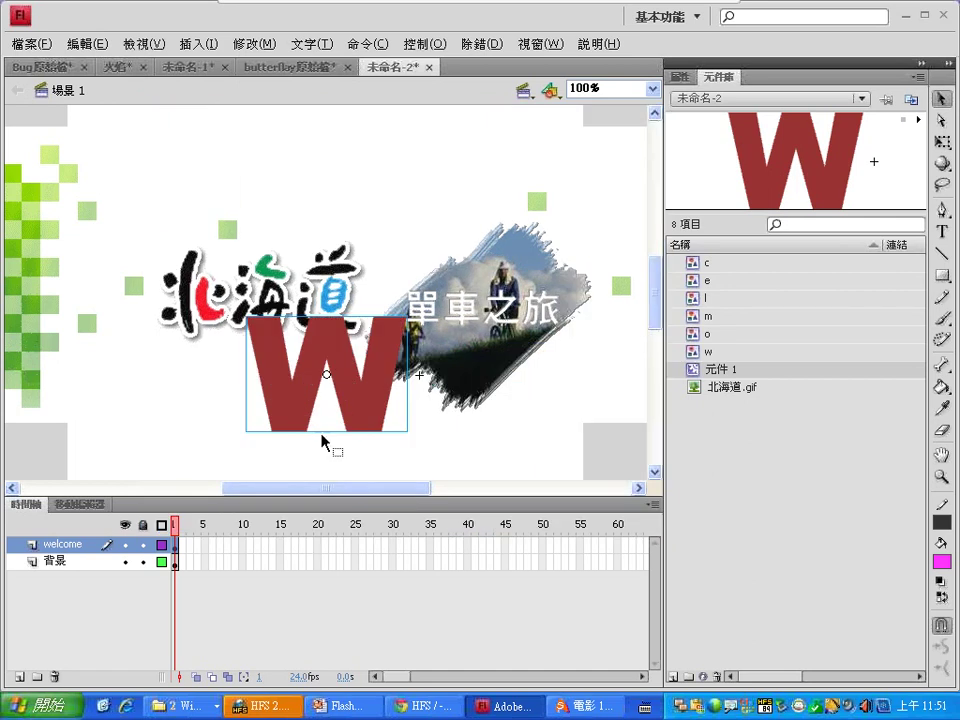
# - Reopen the 元件 1 movie clip and display the script on frame 20 of the 動作 layer
pyautogui.doubleClick(327, 357)
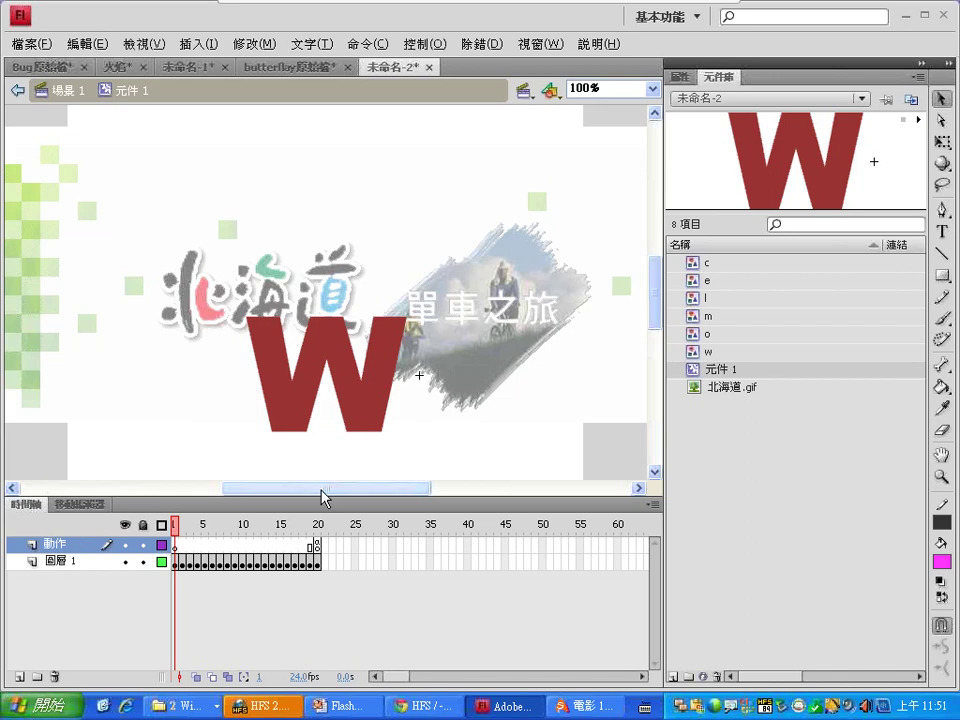
pyautogui.click(318, 525)
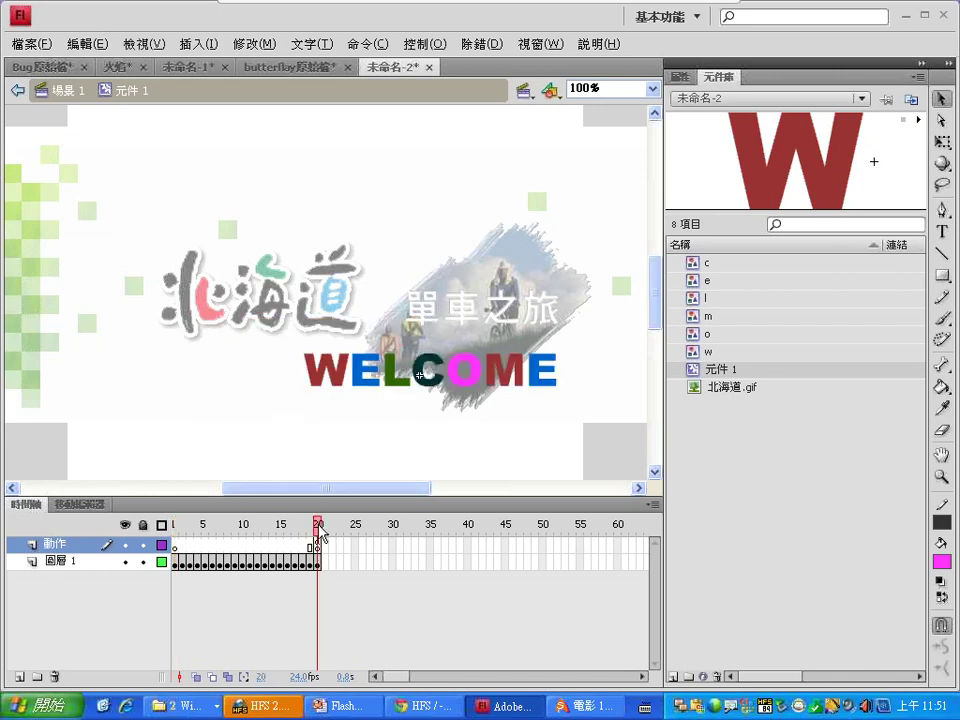
pyautogui.click(319, 546)
pyautogui.press('F9')
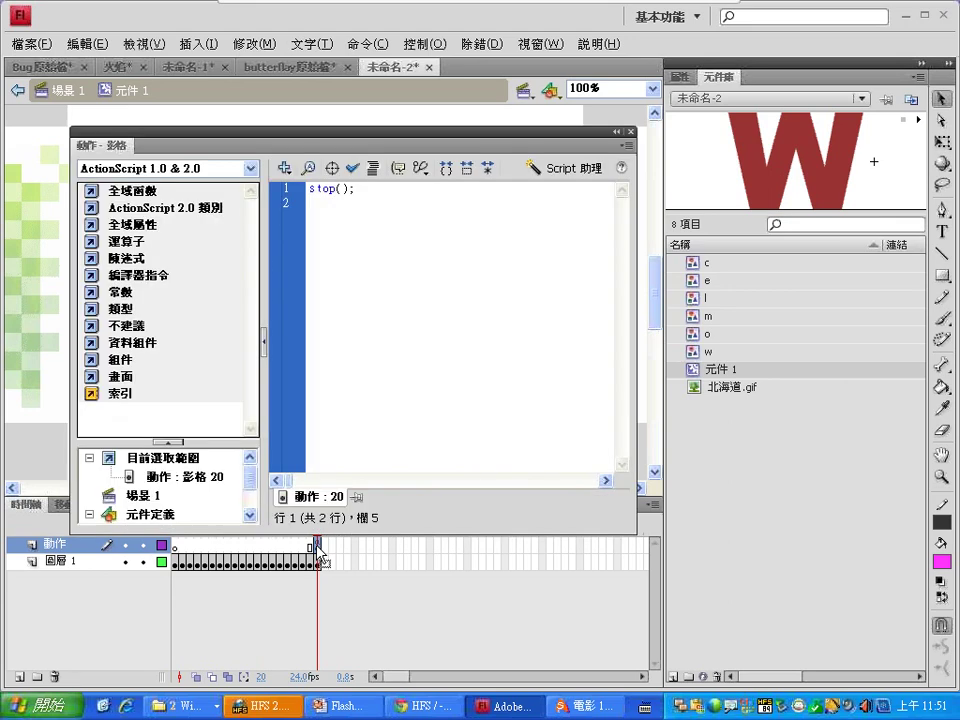
# - Look up the stop command under 時間軸控制項 in the 全域函數 category, and close the script editor
pyautogui.click(285, 170)
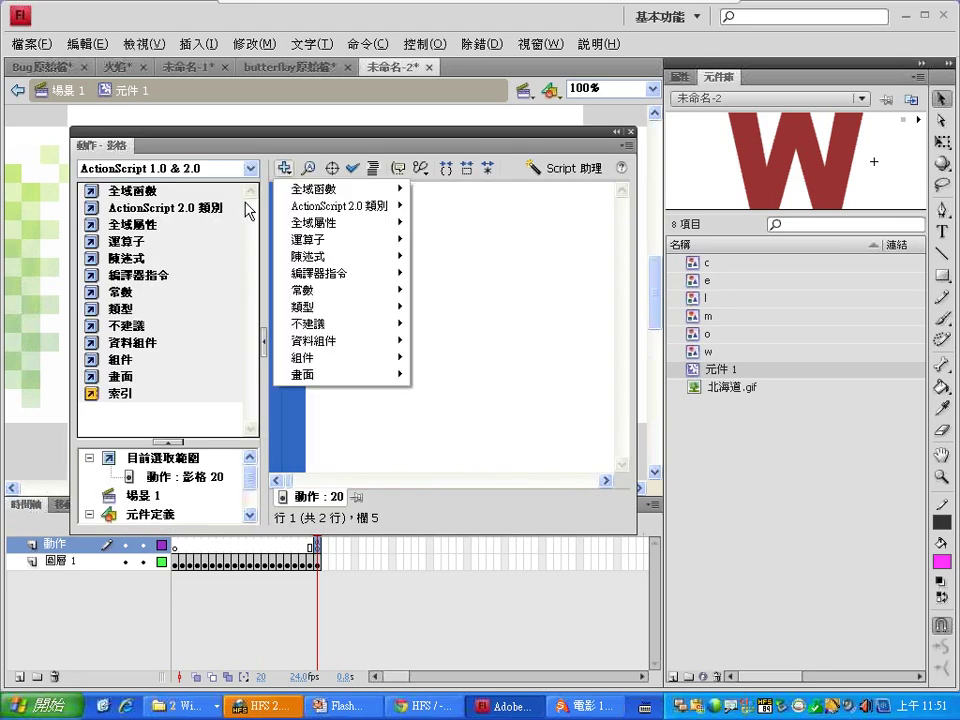
pyautogui.click(92, 192)
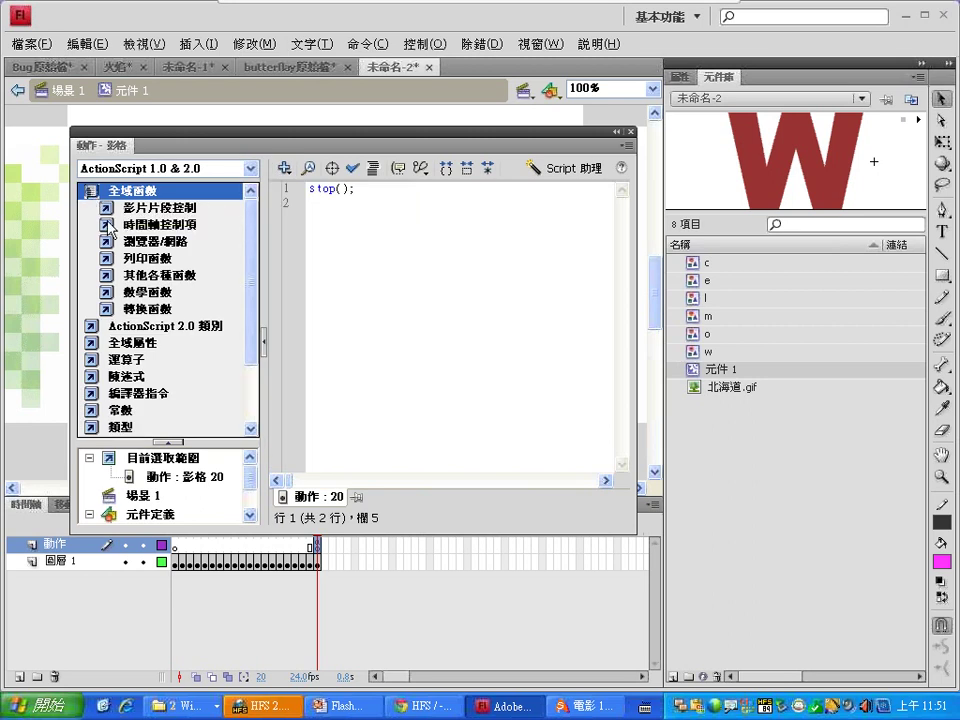
pyautogui.doubleClick(105, 226)
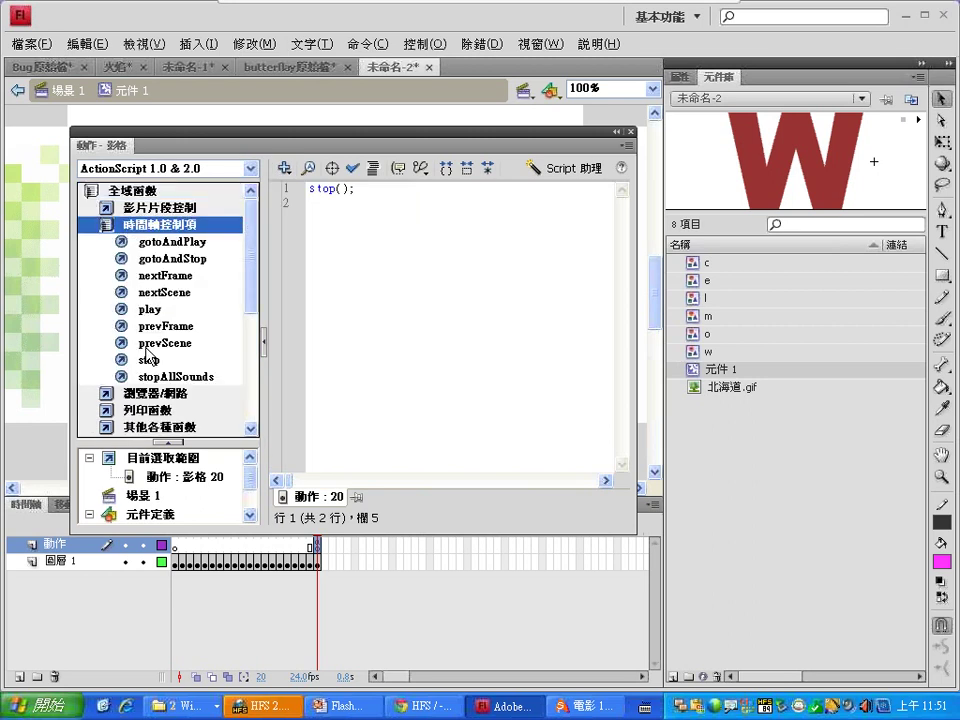
pyautogui.click(148, 357)
pyautogui.click(630, 132)
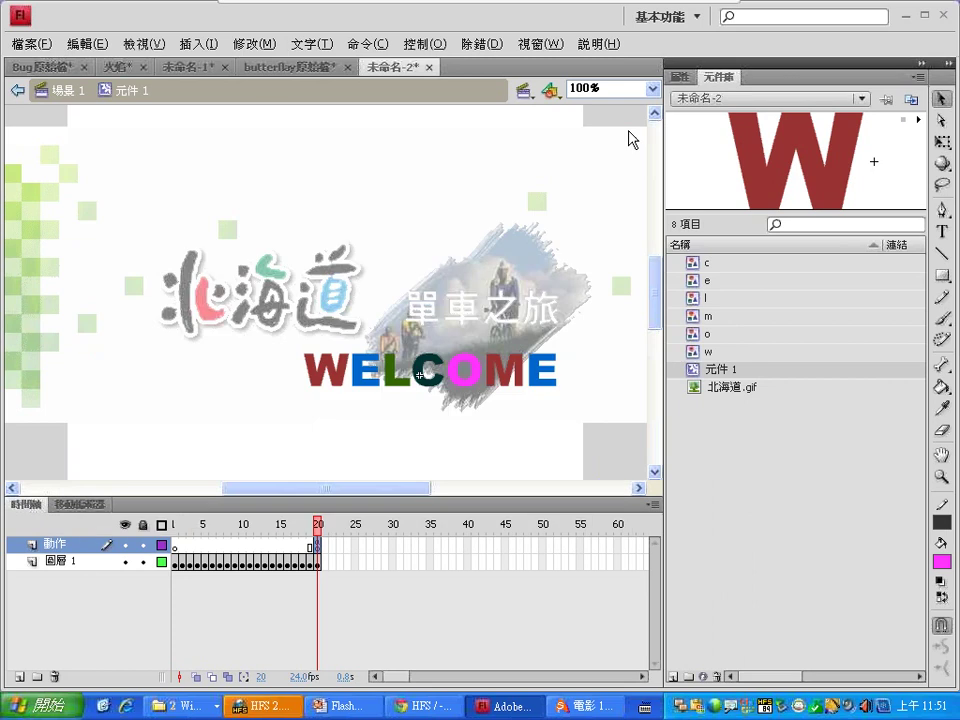
pyautogui.moveTo(735, 52)
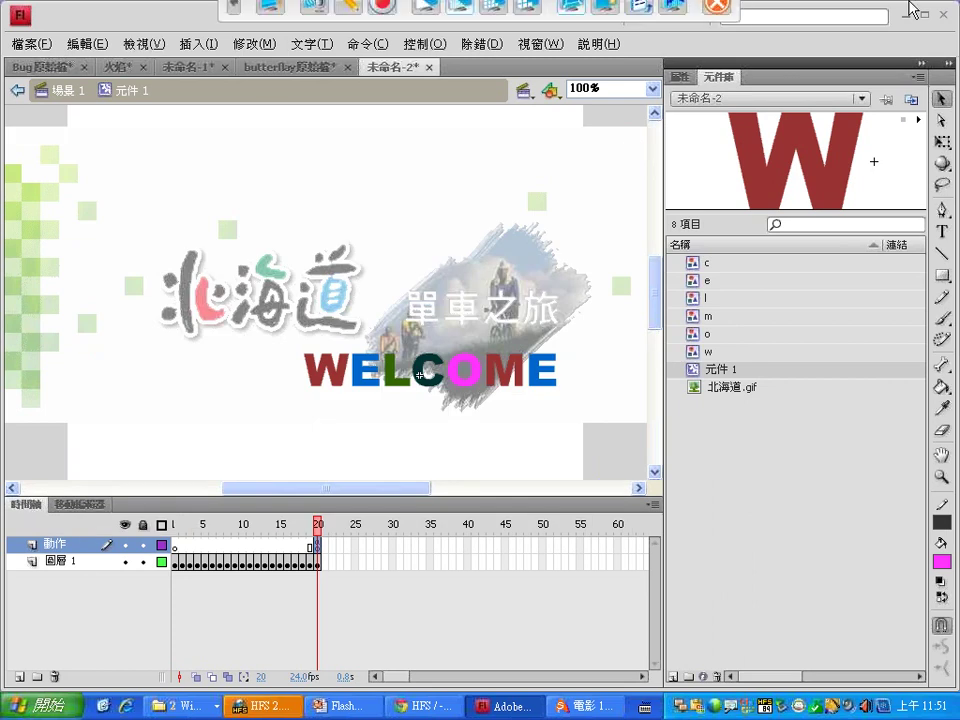